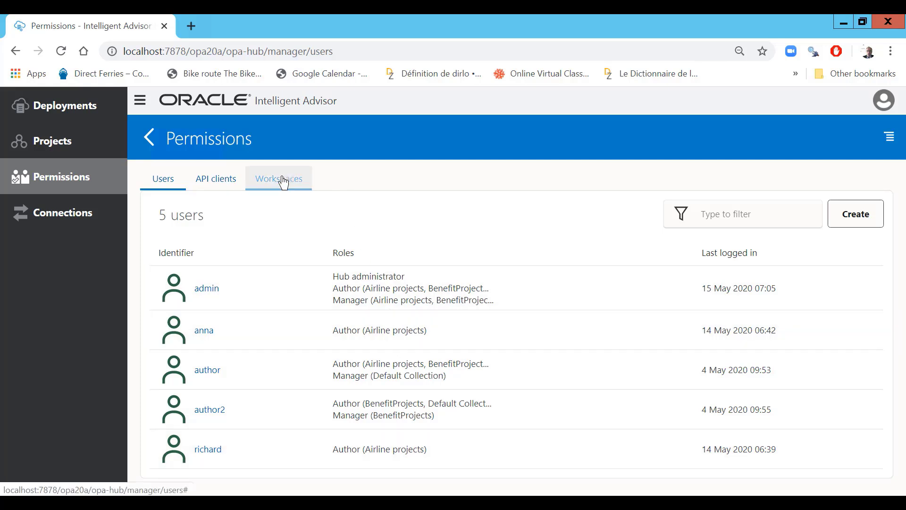
# - Open the Airline projects workspace and review its Interview channel and user Author/Manager permissions
pyautogui.click(284, 183)
pyautogui.click(239, 293)
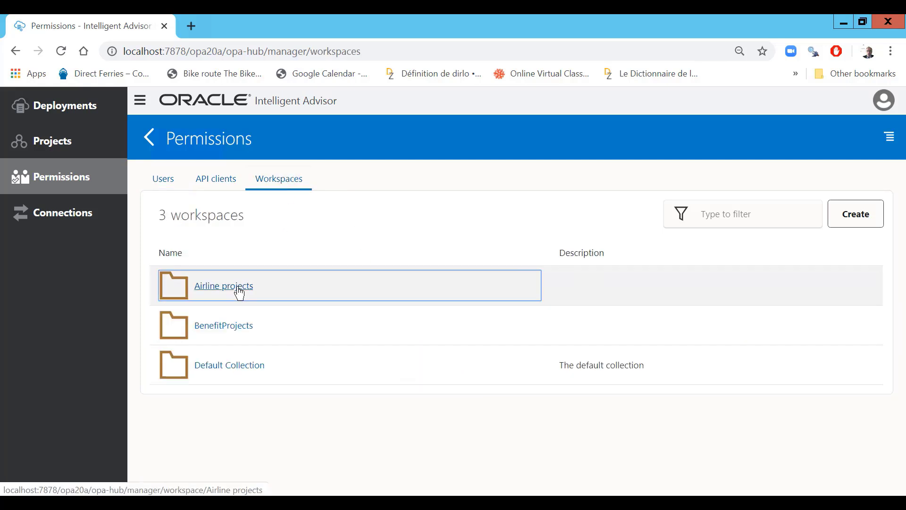
pyautogui.scroll(-3, 253, 268)
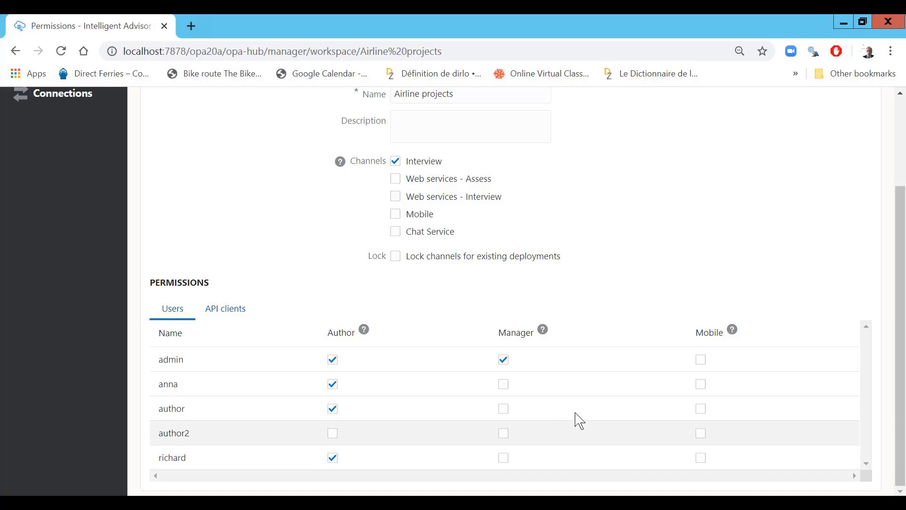
pyautogui.scroll(3, 761, 421)
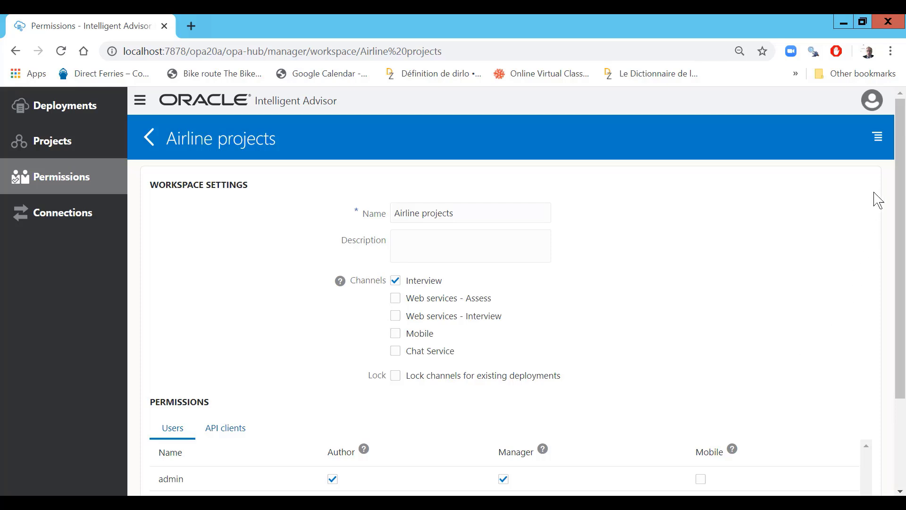
pyautogui.moveTo(603, 14)
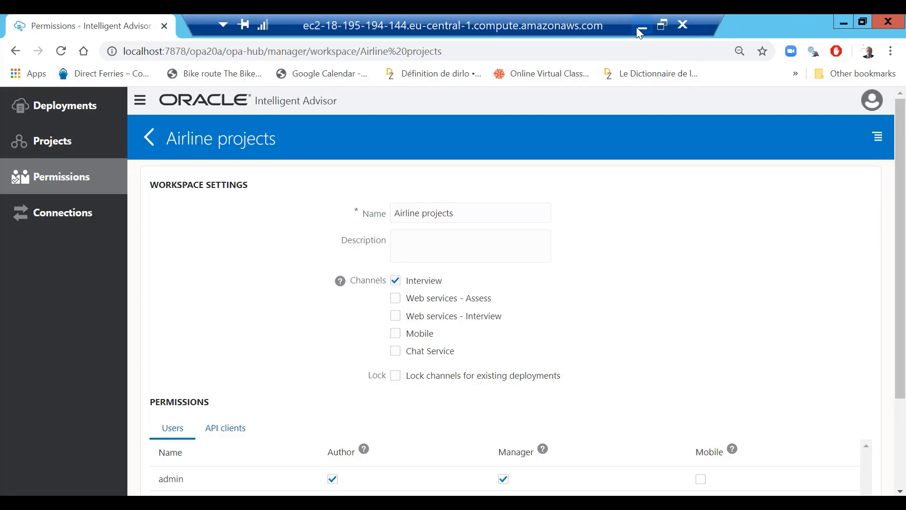
# - Create a new Policy Modeling project named AirlineProjectDemo
pyautogui.click(636, 27)
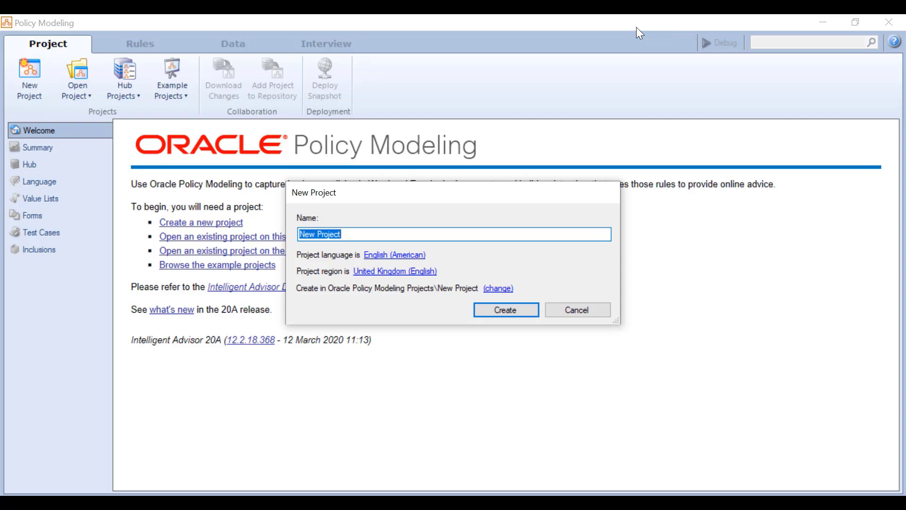
pyautogui.write('Airline')
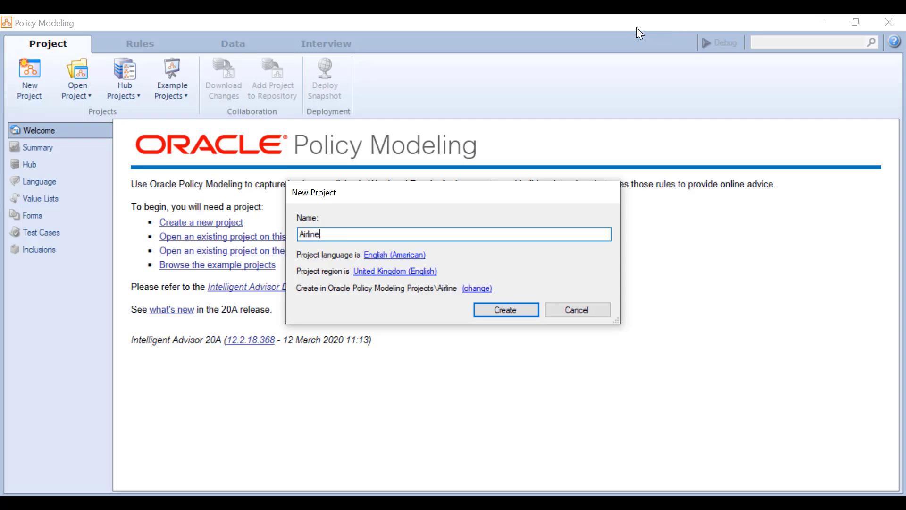
pyautogui.write('ProjectDemo')
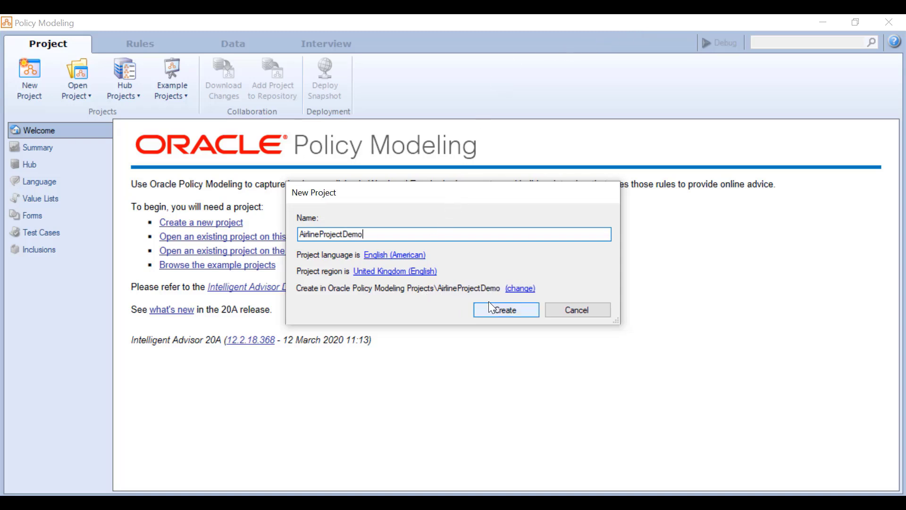
pyautogui.click(501, 307)
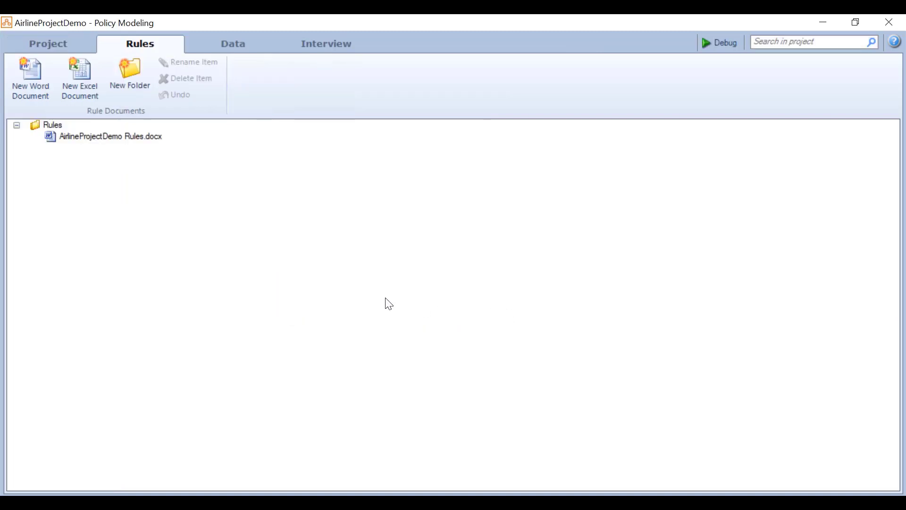
# - Set AirlineProjectDemo's hub location to the prefilled opa20a hub address
pyautogui.click(55, 52)
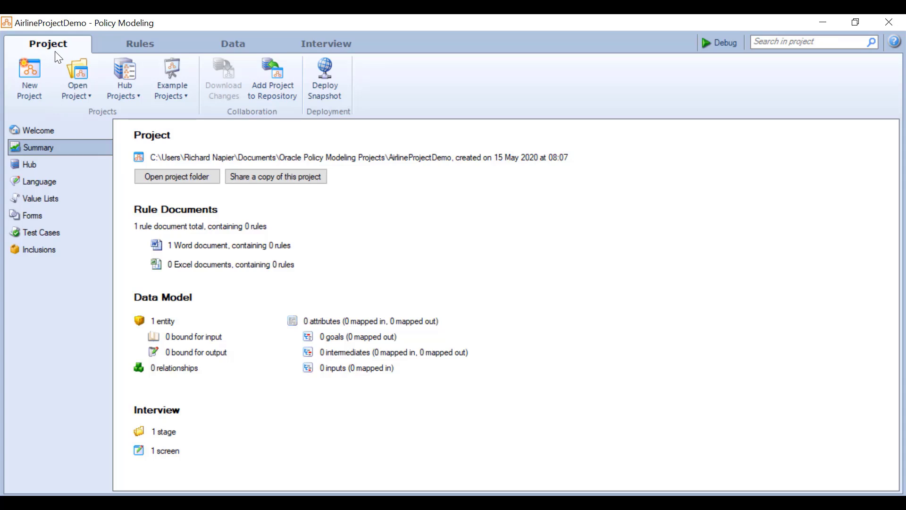
pyautogui.click(44, 165)
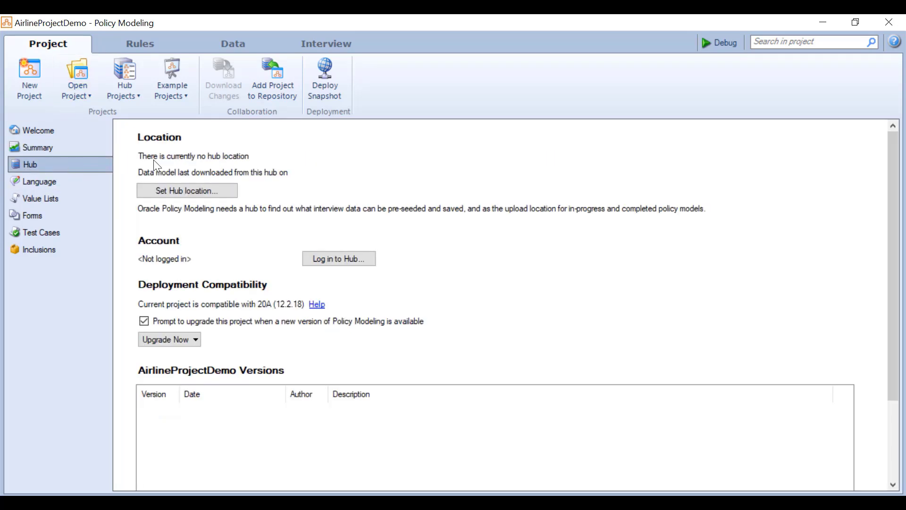
pyautogui.click(202, 192)
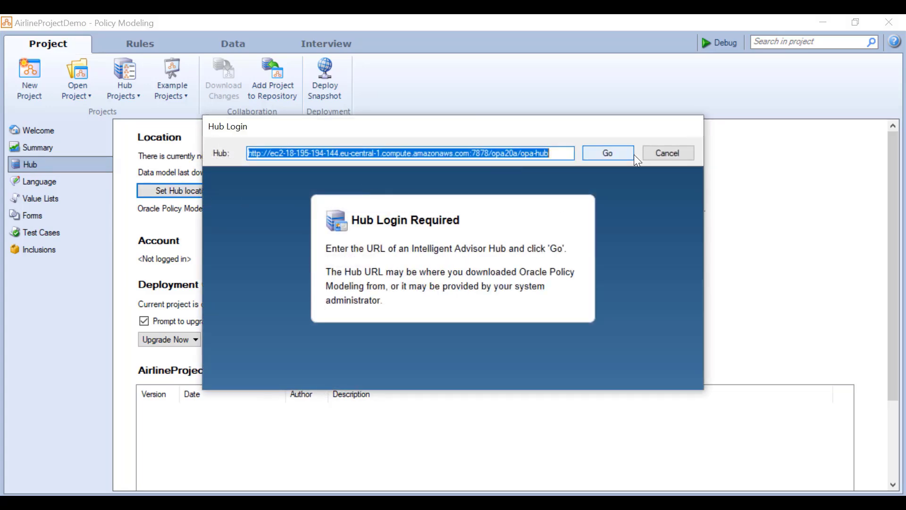
pyautogui.click(617, 154)
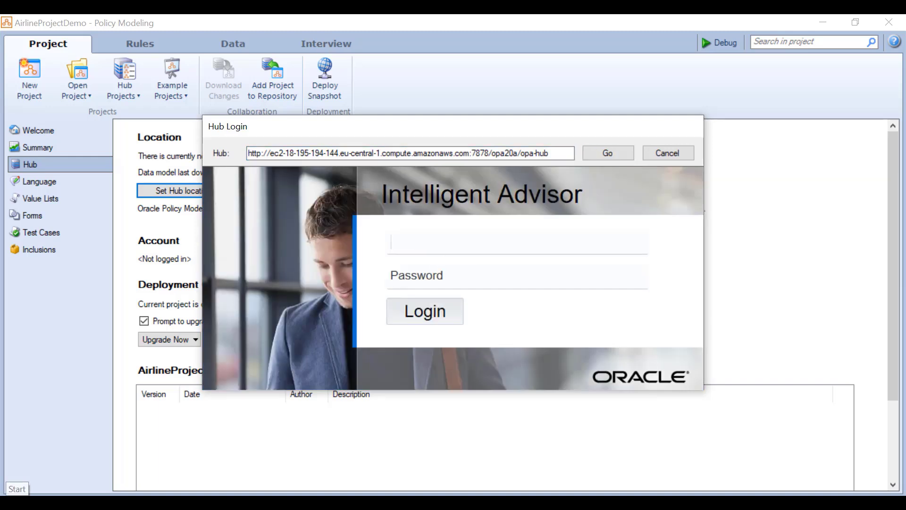
# - Log in to the hub with the user's username and password, then return to the Rules list
pyautogui.write('richard')
pyautogui.press('Tab')
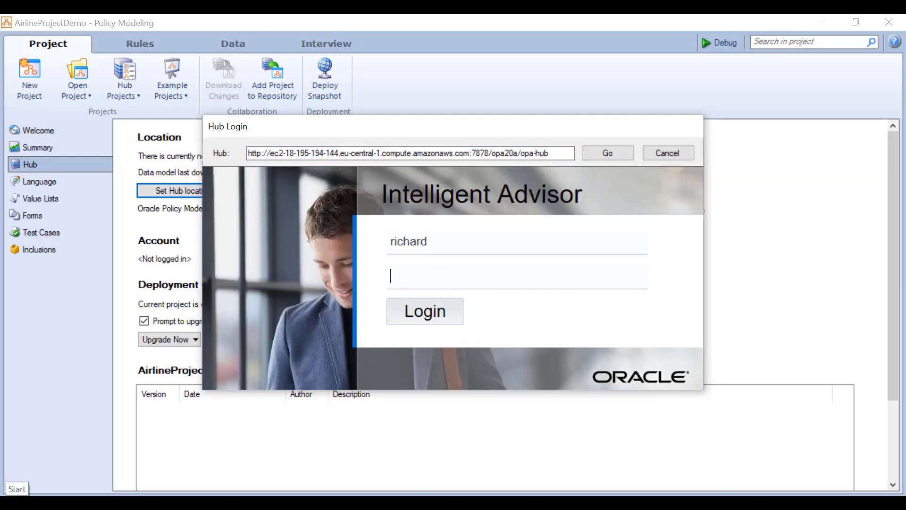
pyautogui.write('••••••••')
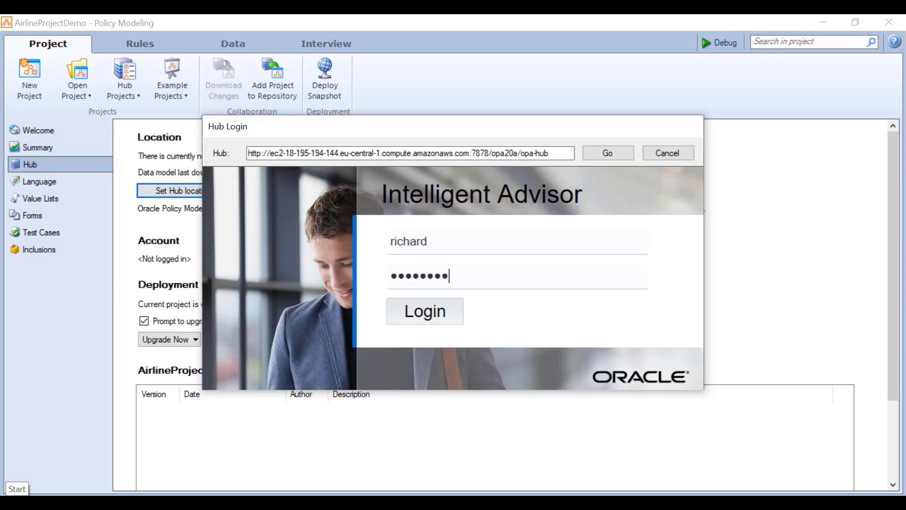
pyautogui.write('••••')
pyautogui.press('Return')
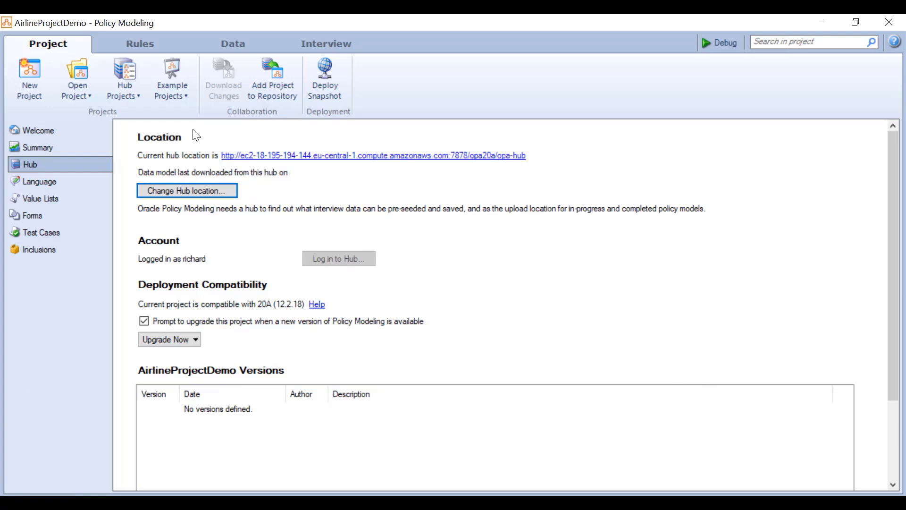
pyautogui.click(160, 52)
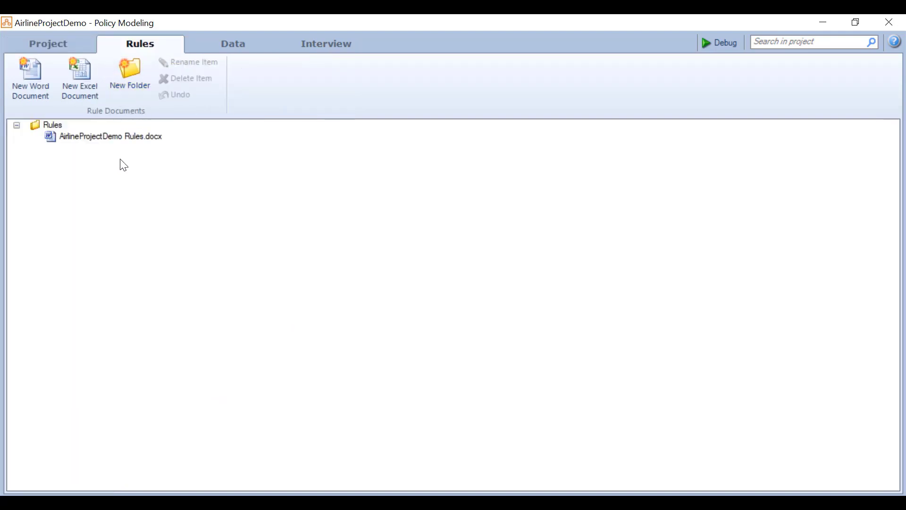
# - Write the rule 'The customer is permitted to claim reimbursement if' with cancelled, downgraded, denied-boarding conditions
pyautogui.click(140, 140)
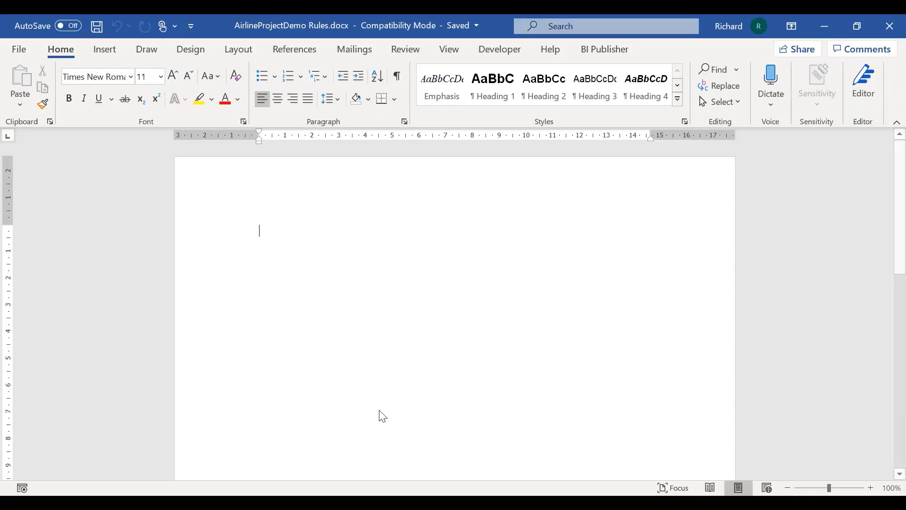
pyautogui.write('The cusotmer')
pyautogui.press('BackSpace')
pyautogui.press('BackSpace')
pyautogui.press('BackSpace')
pyautogui.press('BackSpace')
pyautogui.press('BackSpace')
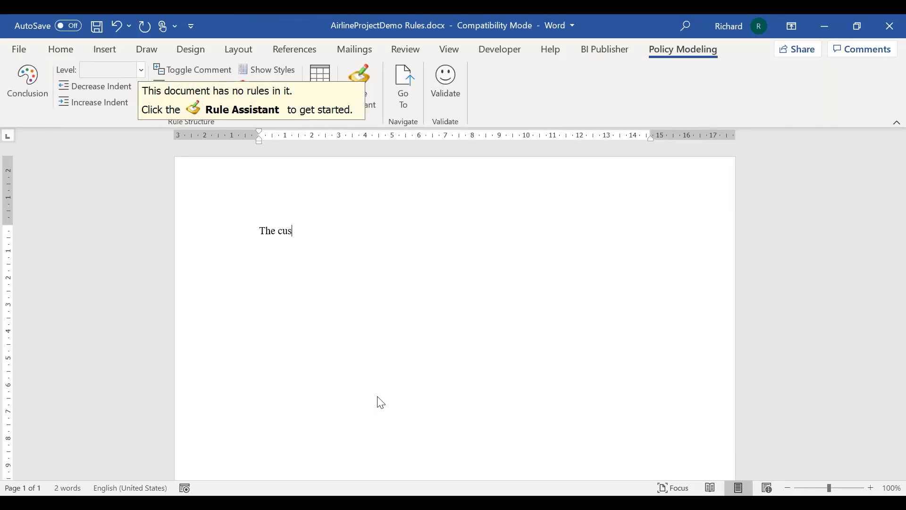
pyautogui.write('tomer is permitted to claim')
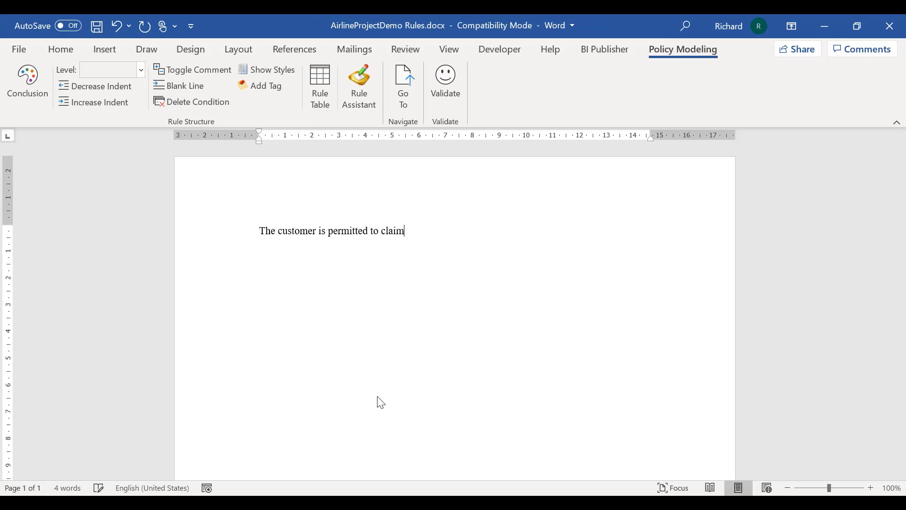
pyautogui.write(' reimbursement if')
pyautogui.press('Return')
pyautogui.write('The flight is cnacelled or')
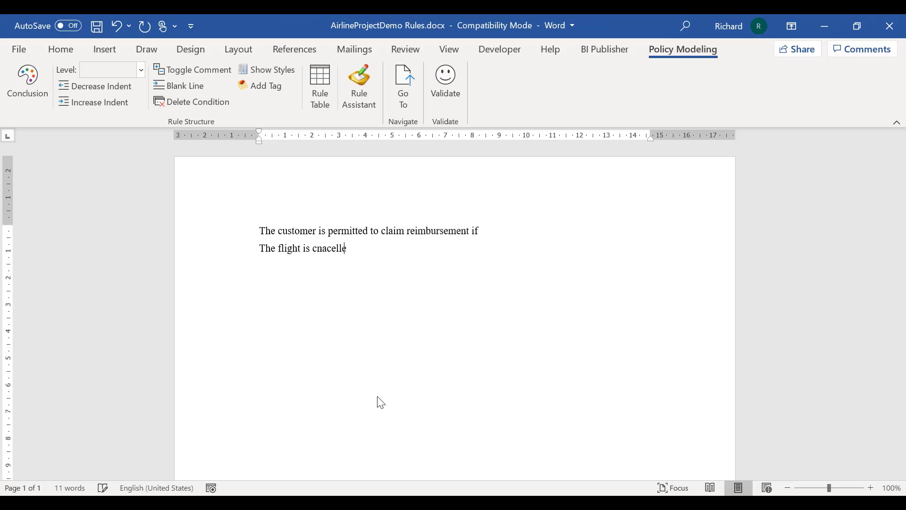
pyautogui.press('Return')
pyautogui.write('The customer is downgraded or')
pyautogui.press('Return')
pyautogui.write('The custo')
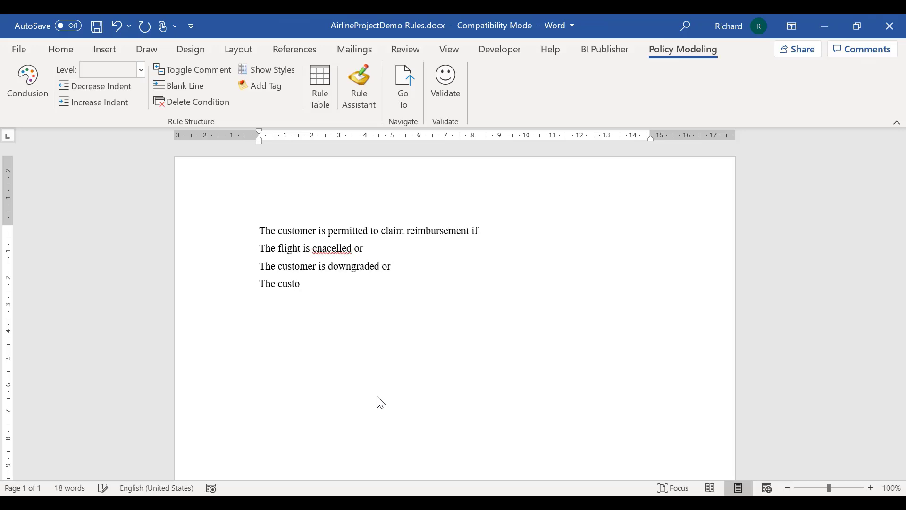
pyautogui.write('mer is denied boarding')
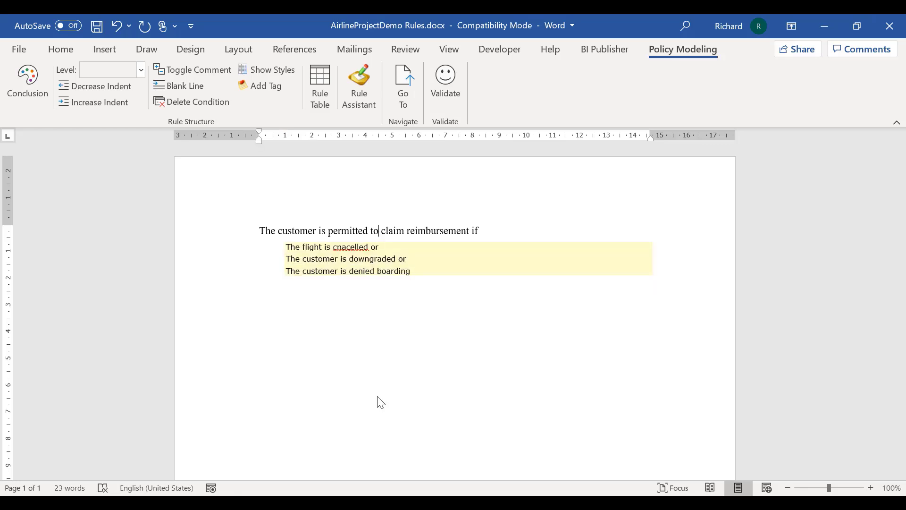
# - Correct 'cnacelled' to 'cancelled', validate the rule with no errors, and close Word
pyautogui.rightClick(359, 247)
pyautogui.moveTo(312, 262)
pyautogui.click(415, 268)
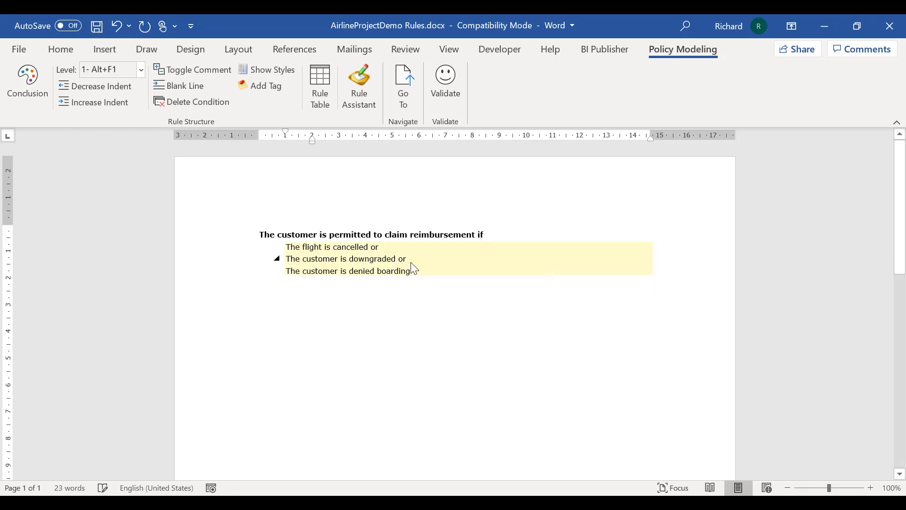
pyautogui.click(458, 90)
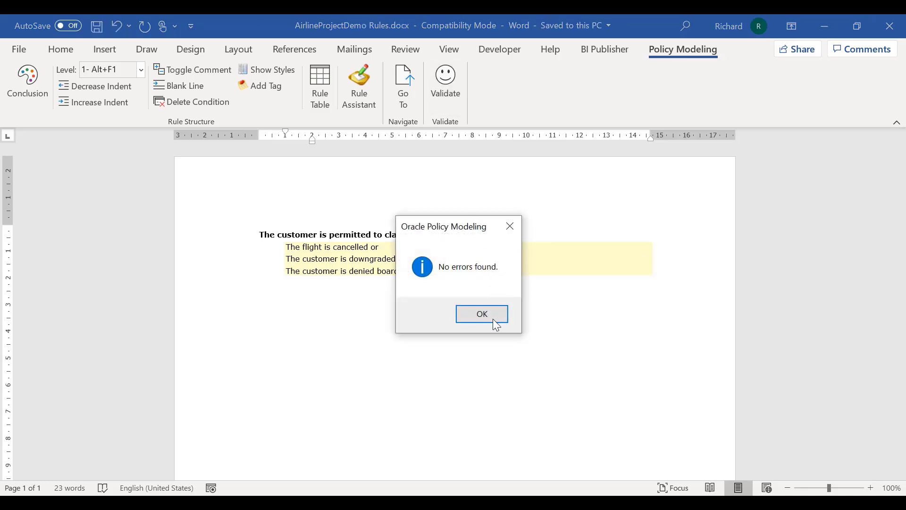
pyautogui.click(483, 314)
pyautogui.click(890, 28)
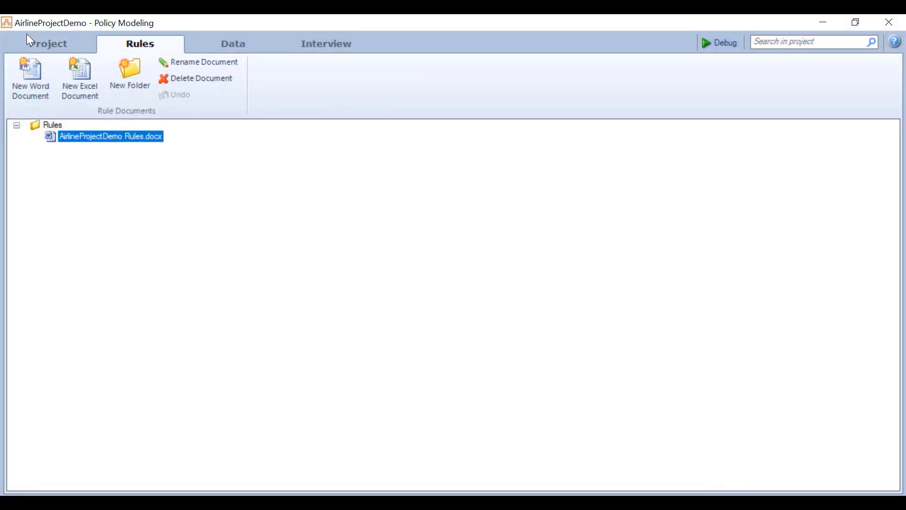
# - Add AirlineProjectDemo to the hub's Airline projects workspace with a first development version description
pyautogui.click(57, 41)
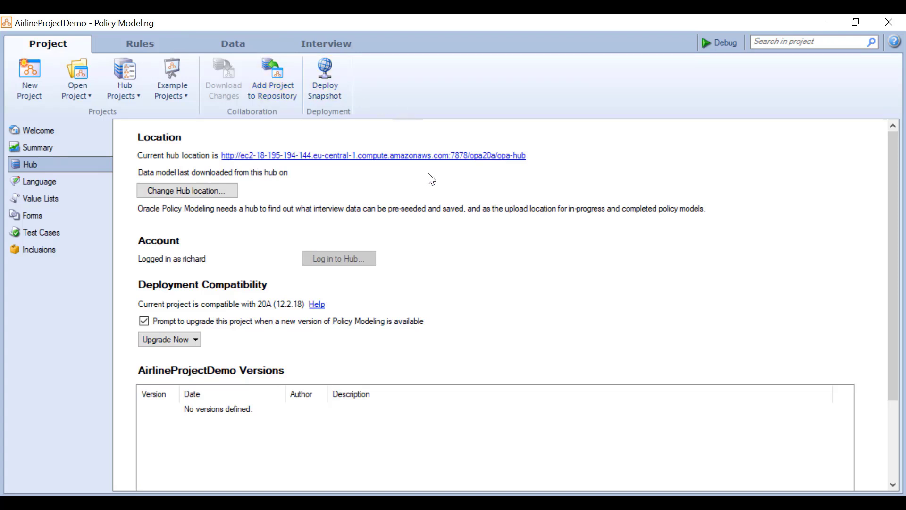
pyautogui.click(274, 89)
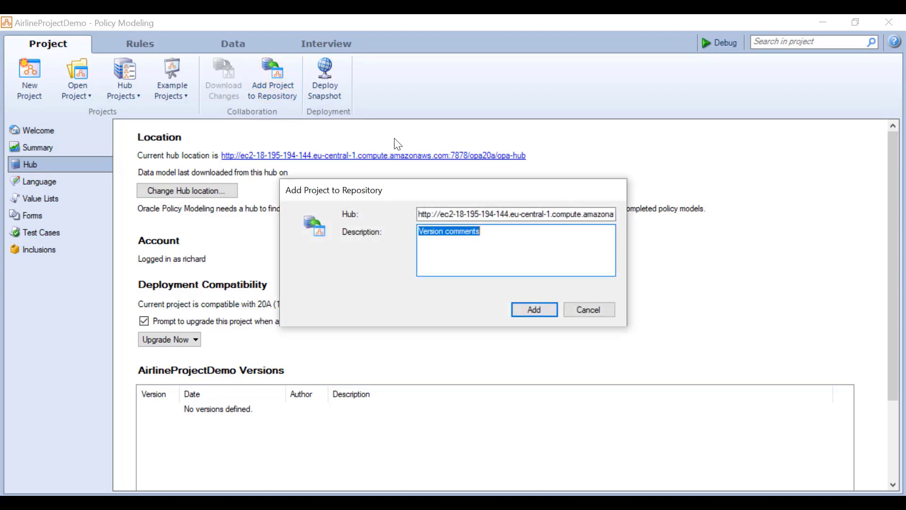
pyautogui.write('Richard Fi')
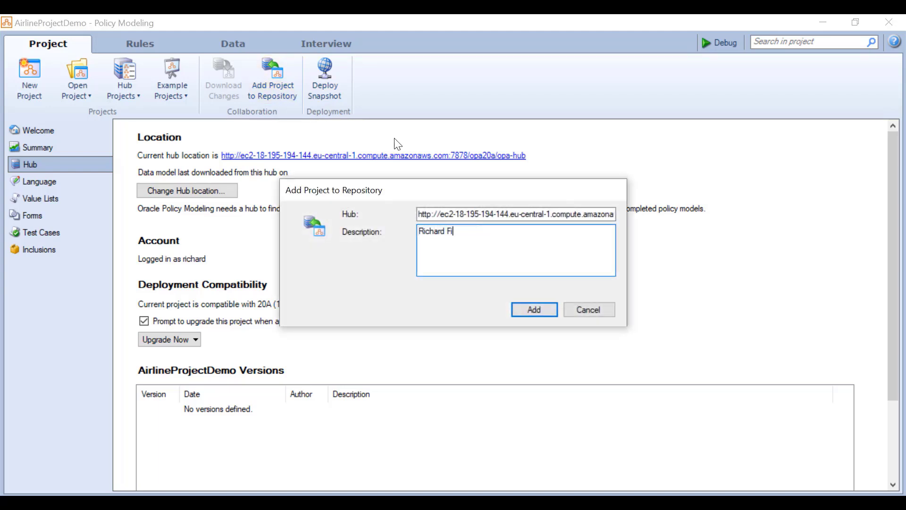
pyautogui.write('rst Development version')
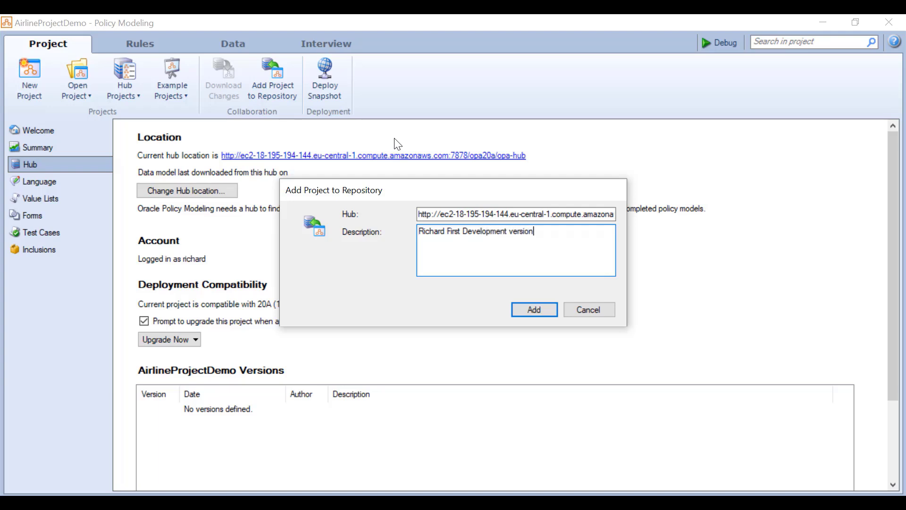
pyautogui.click(532, 315)
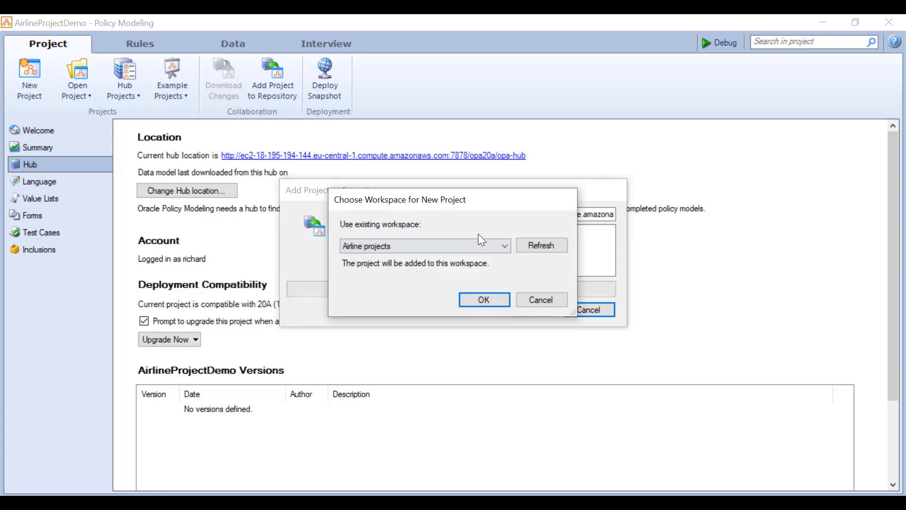
pyautogui.click(479, 247)
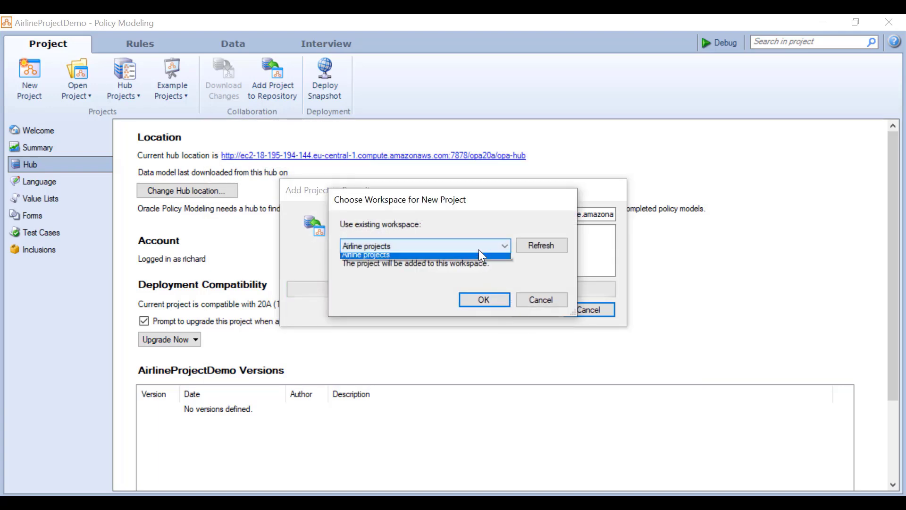
pyautogui.click(485, 304)
pyautogui.click(486, 303)
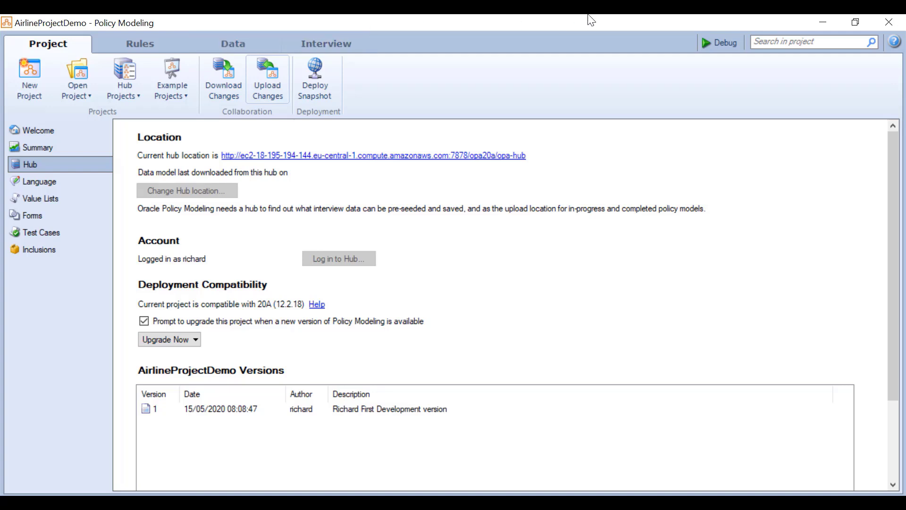
# - On the other machine, log in to Hub Projects with the second user's username and password
pyautogui.click(349, 501)
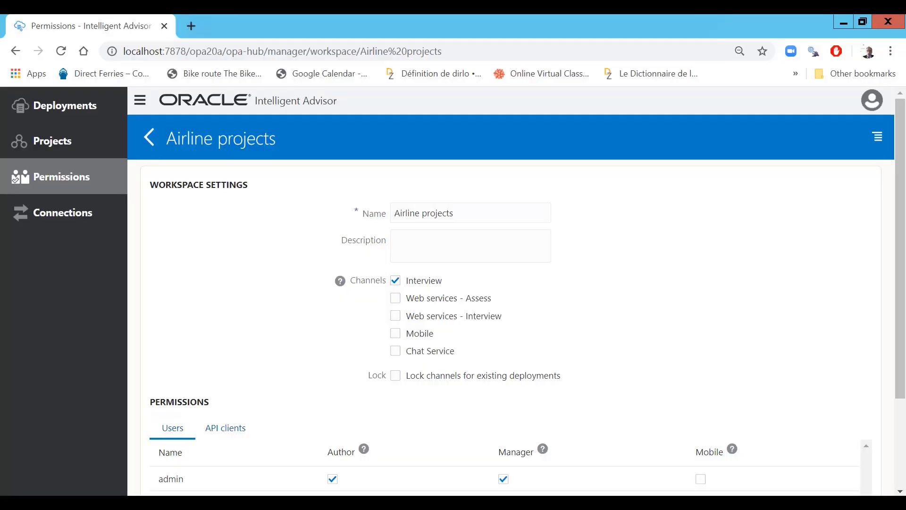
pyautogui.click(295, 502)
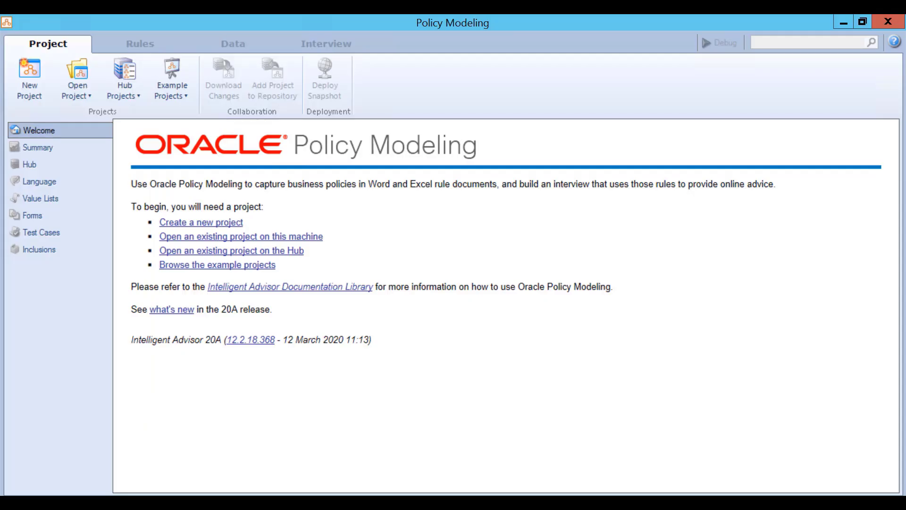
pyautogui.click(123, 92)
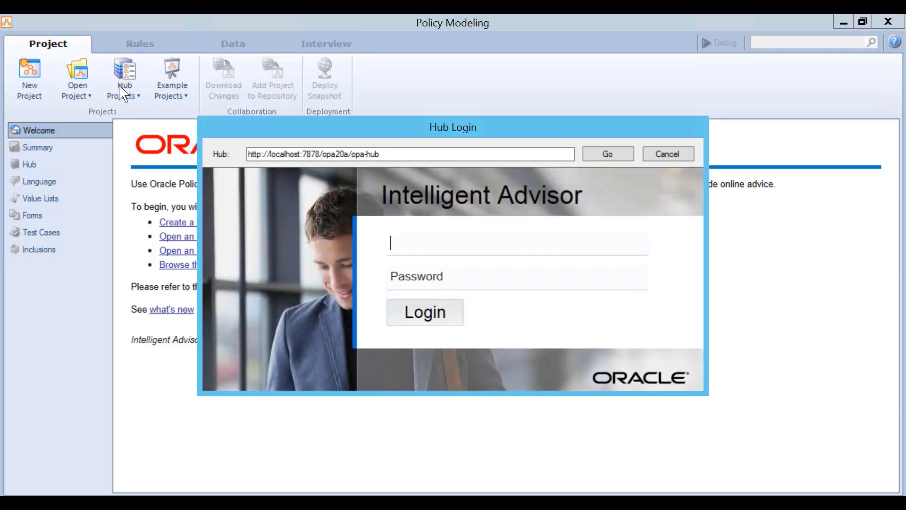
pyautogui.press('Tab')
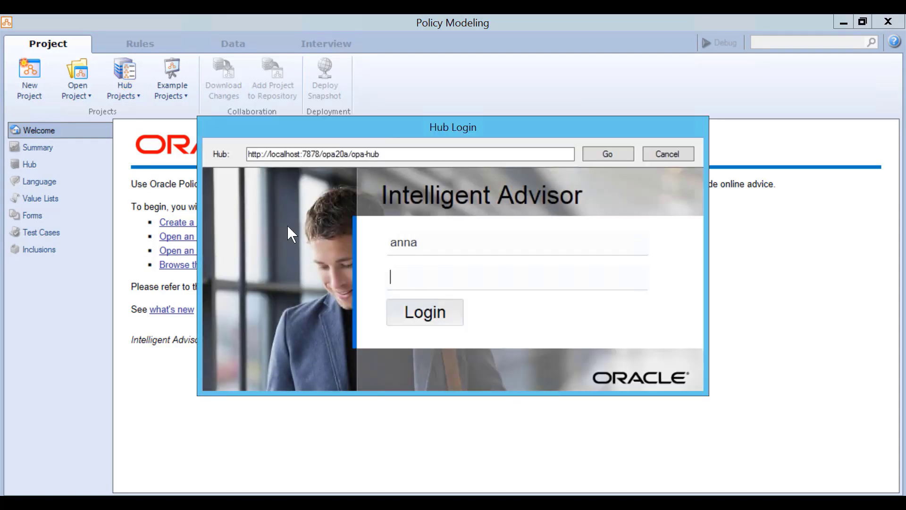
pyautogui.press('Return')
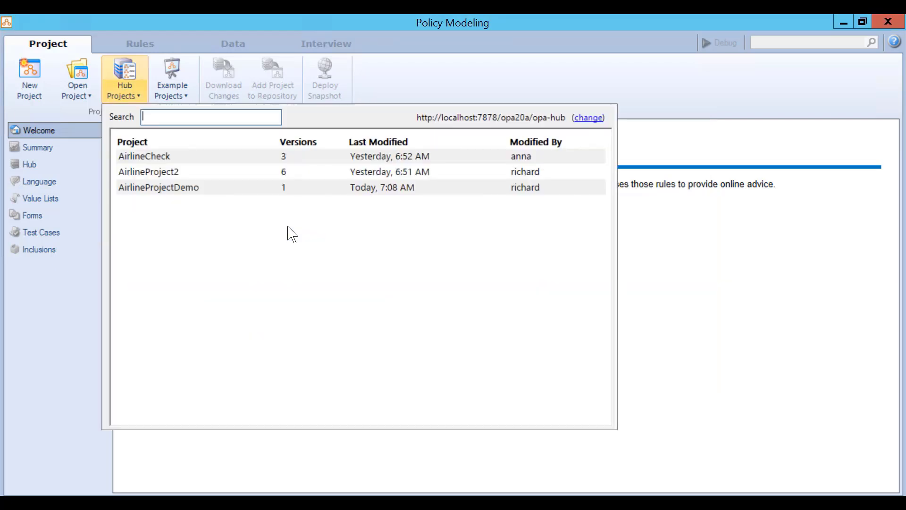
# - Select AirlineProjectDemo from the hub projects list to open it
pyautogui.click(186, 190)
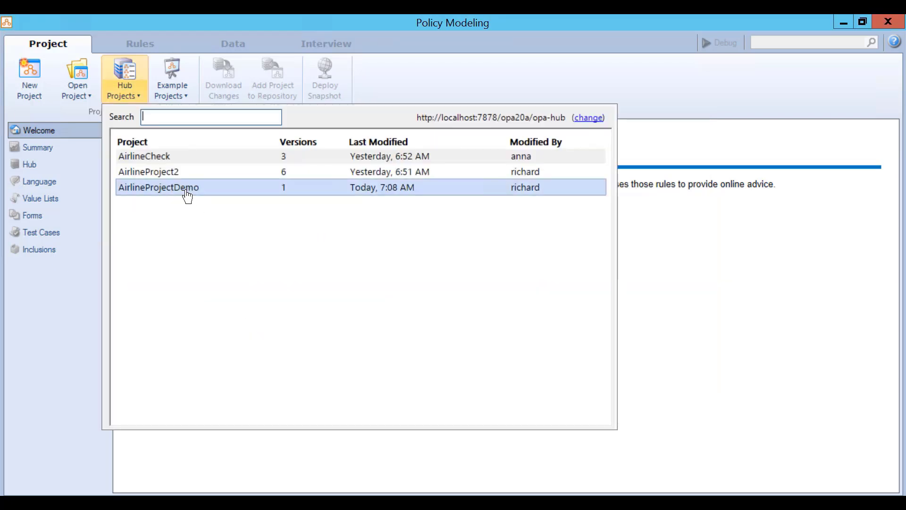
pyautogui.write('Airline')
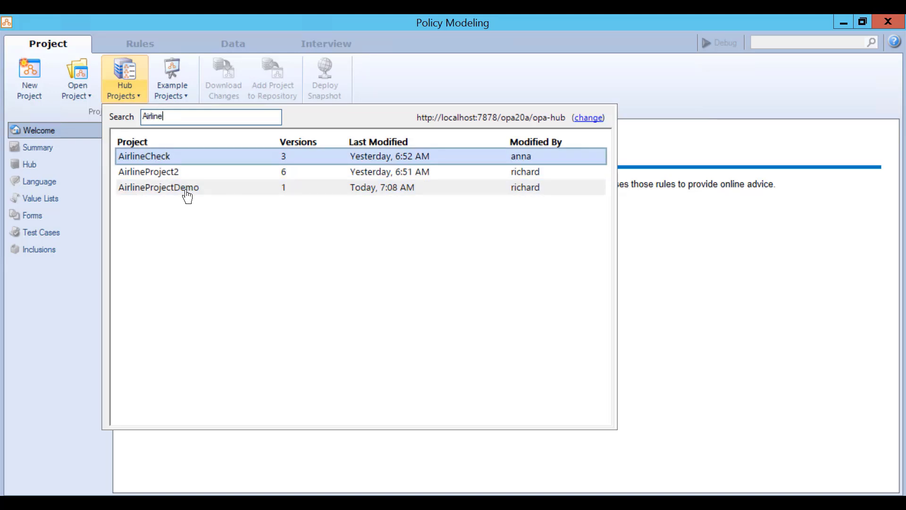
pyautogui.write('ProjectDe')
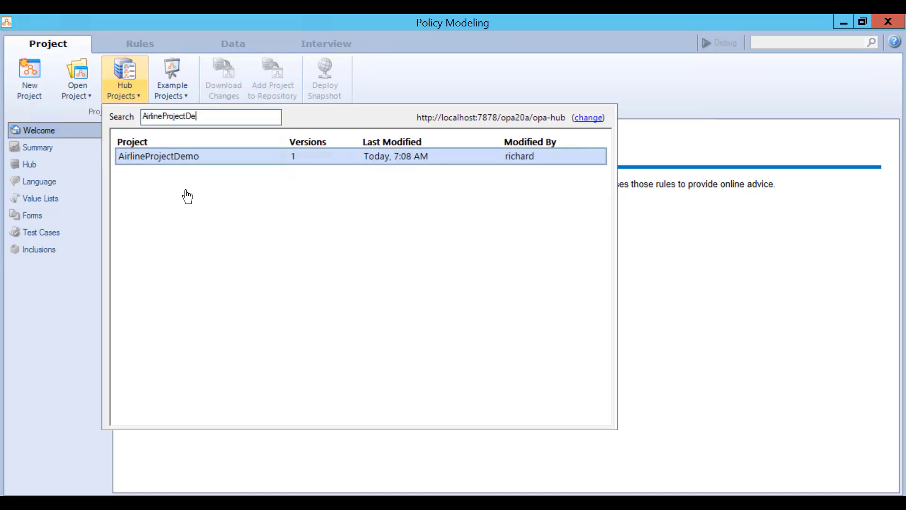
pyautogui.press('Return')
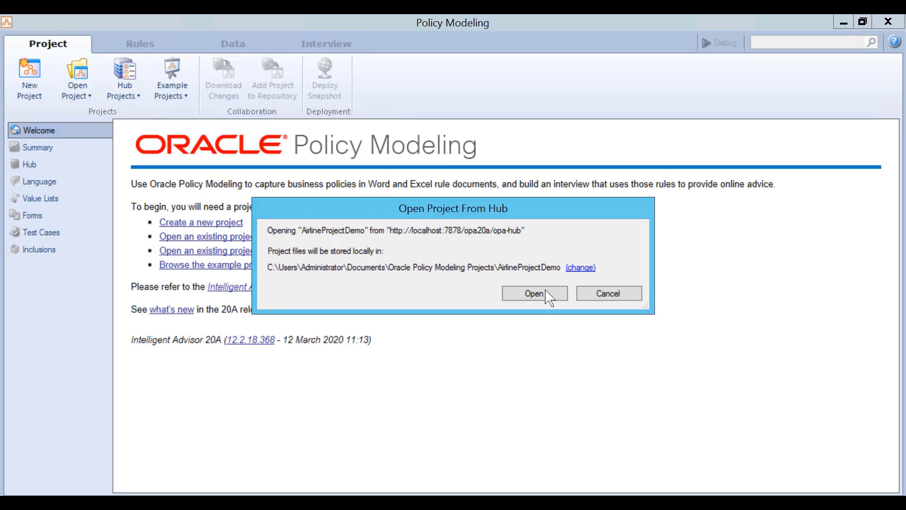
# - Open AirlineProjectDemo locally from the hub and view its project Summary and rule documents
pyautogui.click(515, 293)
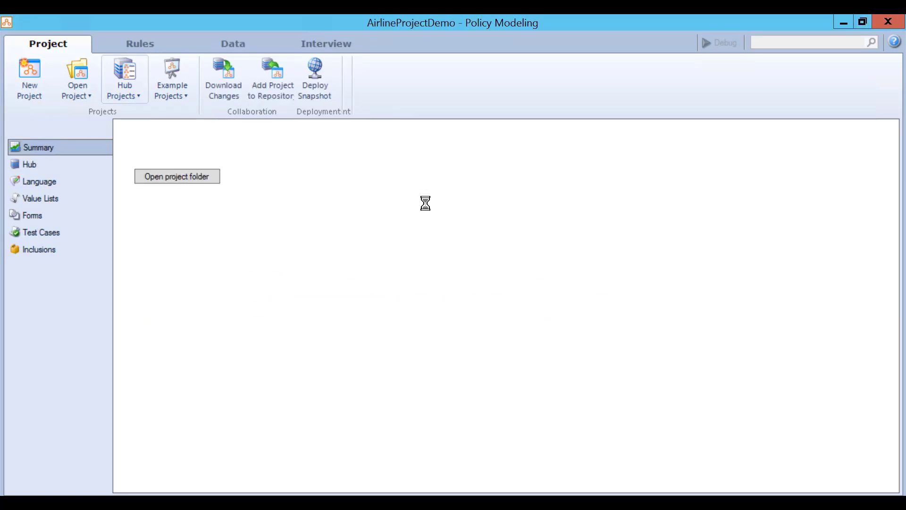
pyautogui.click(48, 45)
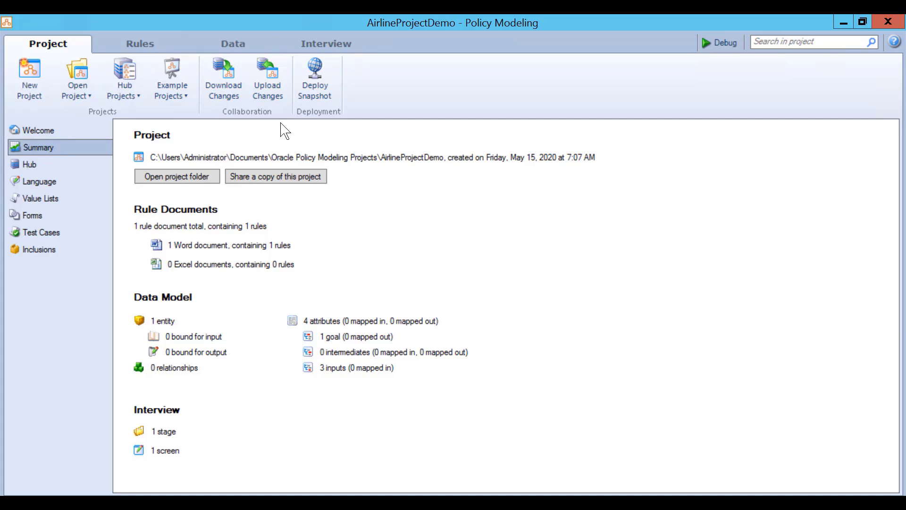
pyautogui.click(160, 46)
# - Add the conclusion 'The administration fee = 0.10 * the cost of the customer's flight', validate, and close
pyautogui.click(114, 137)
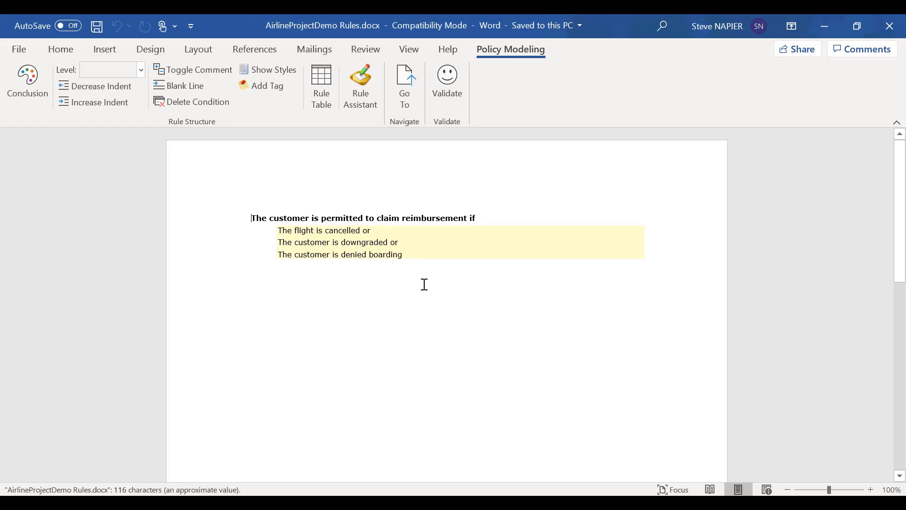
pyautogui.click(425, 265)
pyautogui.press('Return')
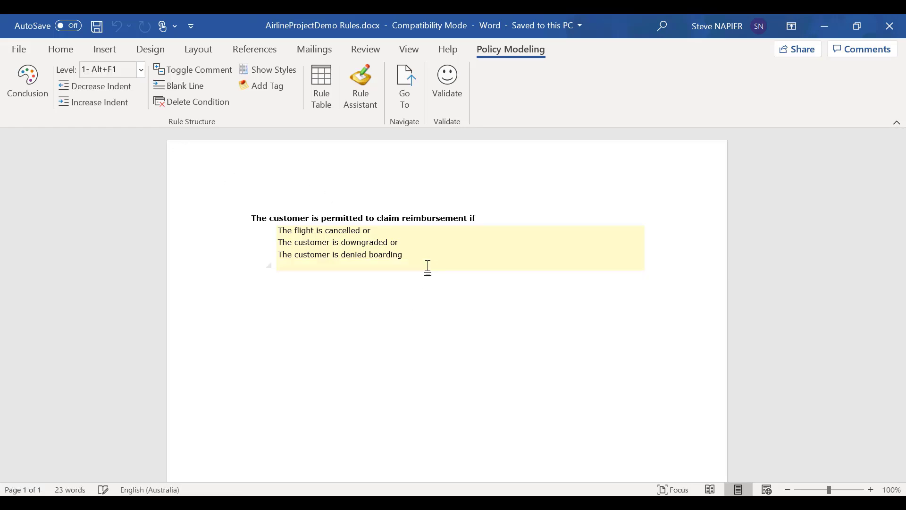
pyautogui.hotkey('alt', 'F1')
pyautogui.write('The')
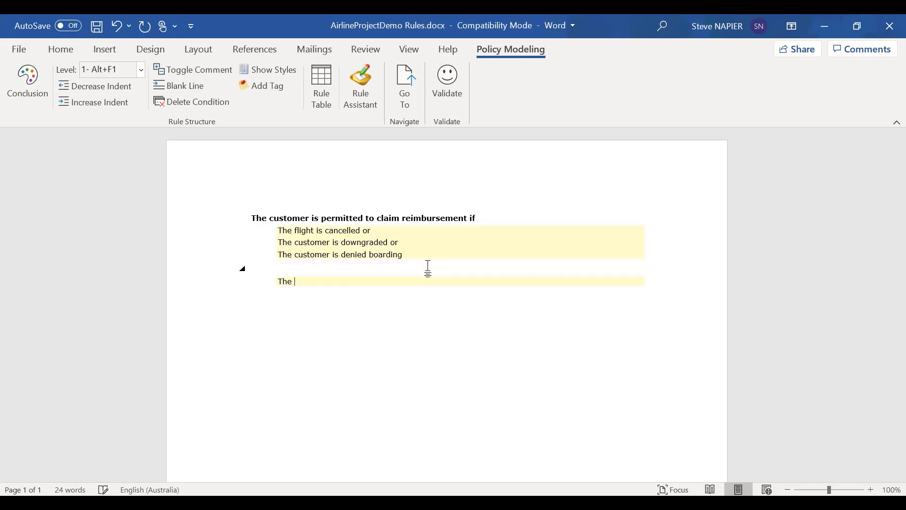
pyautogui.hotkey('shift', 'Tab')
pyautogui.write('administration fee = ')
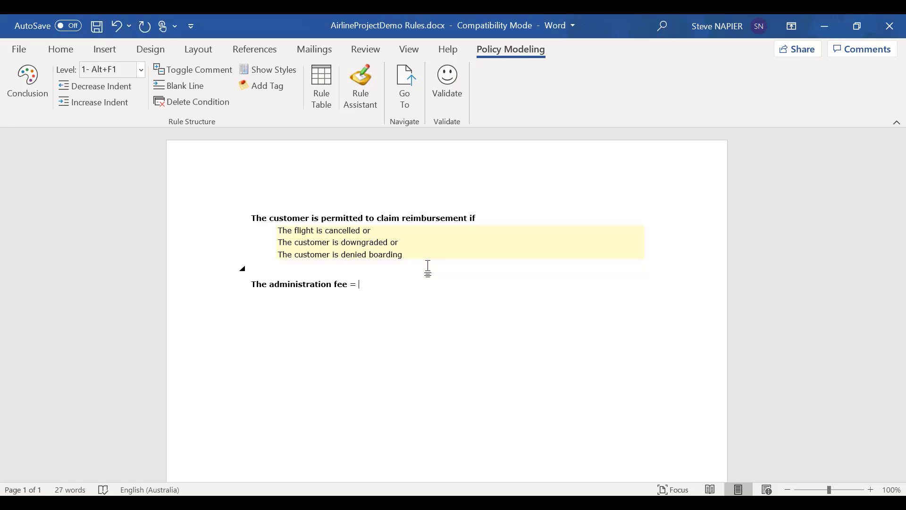
pyautogui.write('0.10 * the cost of the customer')
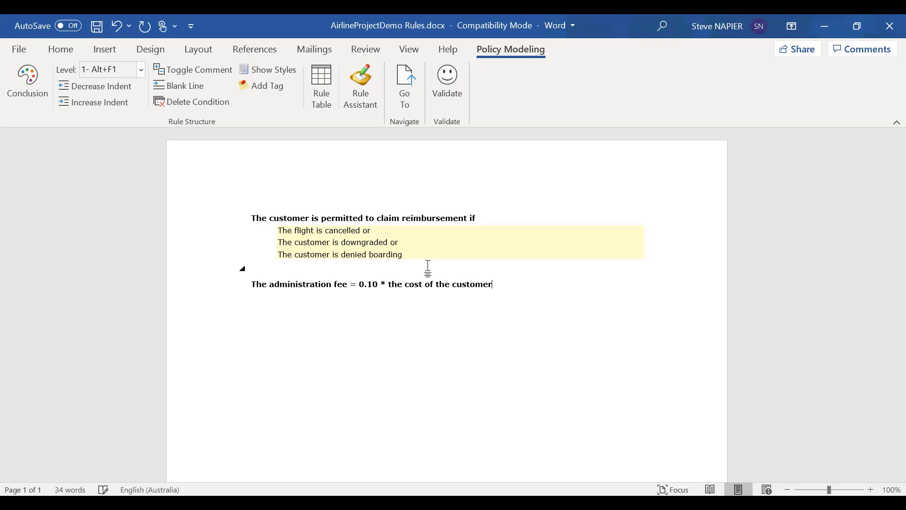
pyautogui.write("'s flight")
pyautogui.click(448, 85)
pyautogui.click(498, 321)
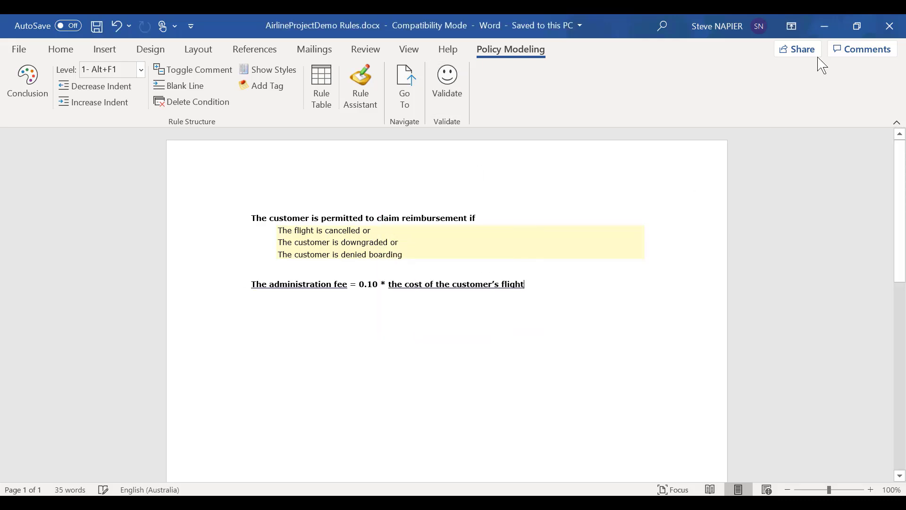
pyautogui.click(891, 26)
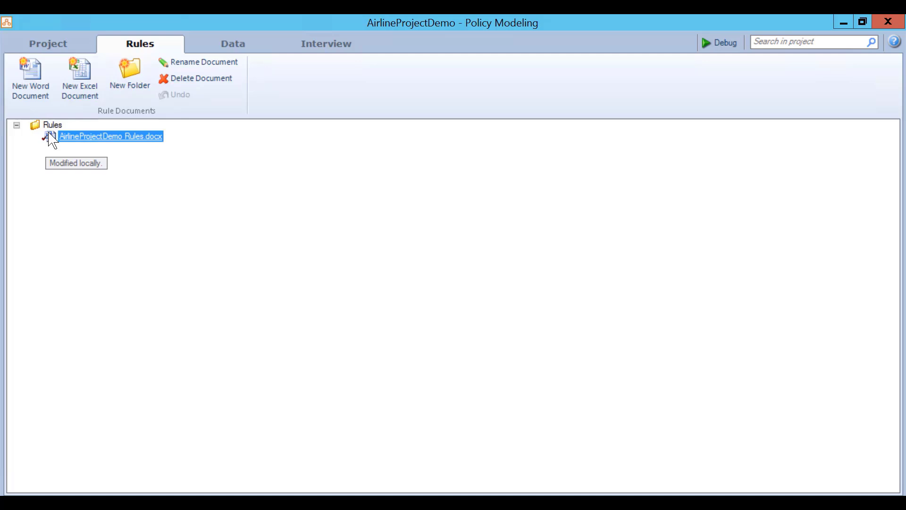
# - Upload the changes as a new hub version described as creating new attributes and rules
pyautogui.click(48, 43)
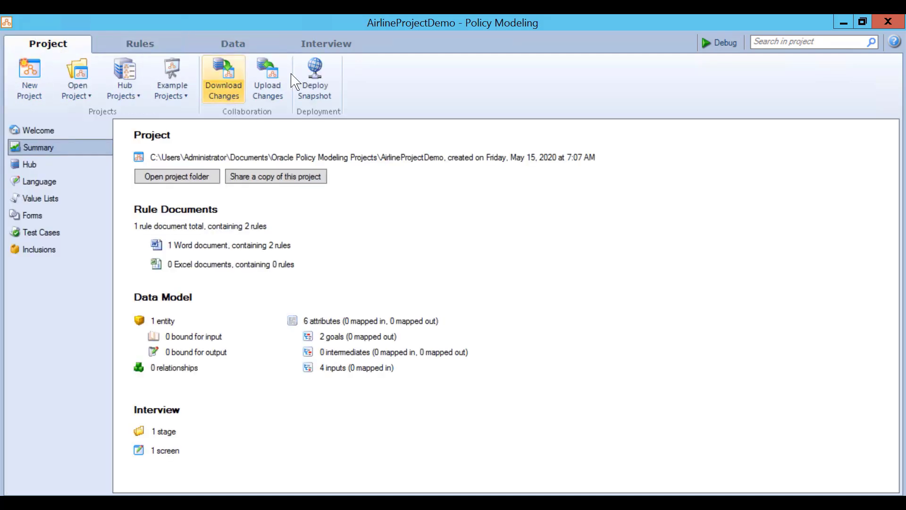
pyautogui.click(255, 87)
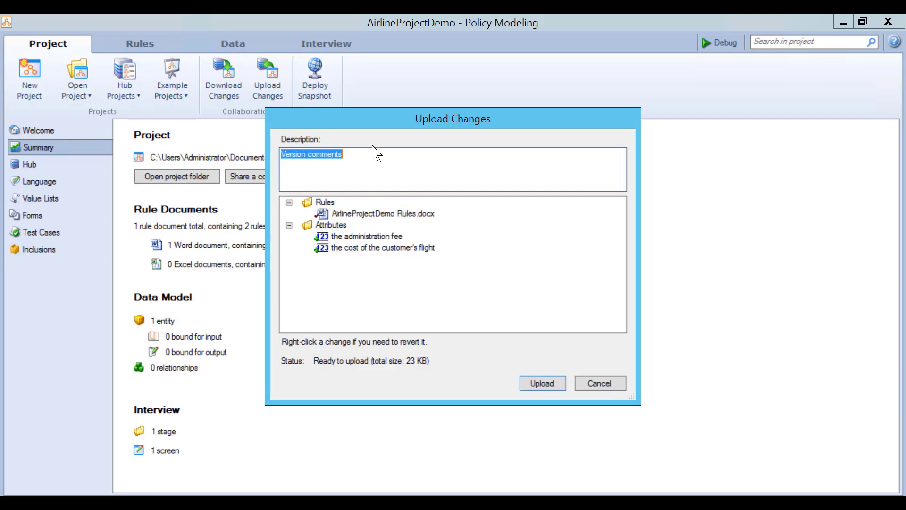
pyautogui.write('Anna Creates New Attr')
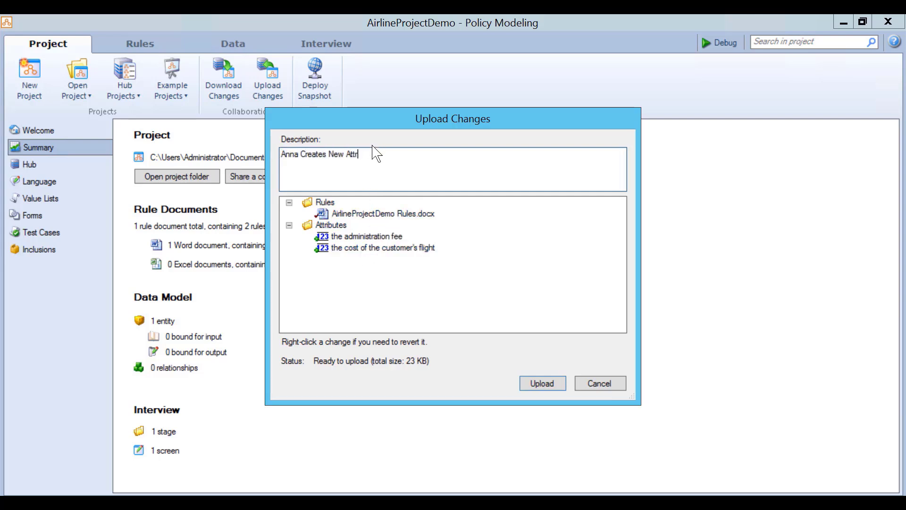
pyautogui.write('ibutes and rules')
pyautogui.click(542, 386)
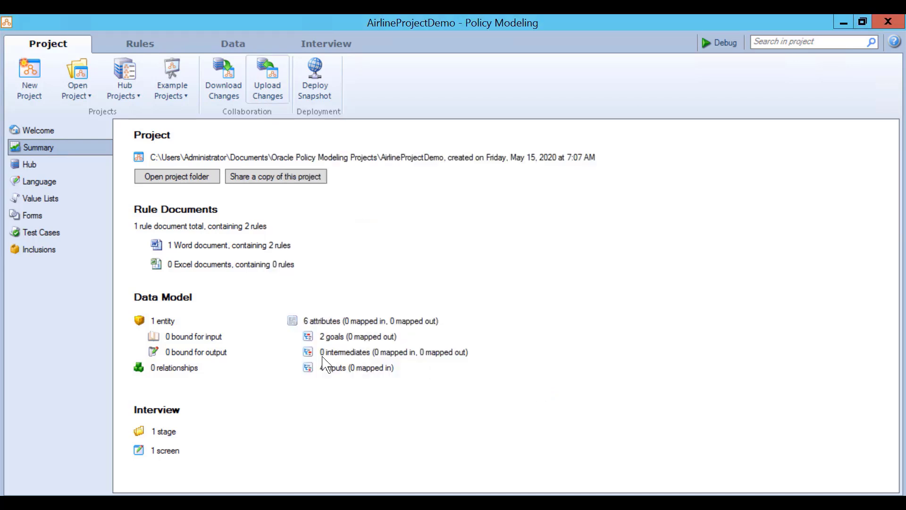
pyautogui.click(28, 164)
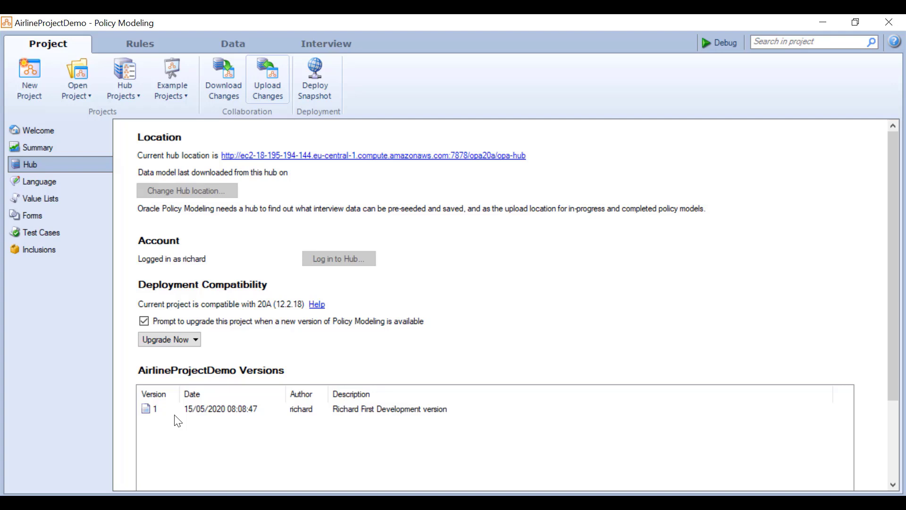
# - Review version 2's incoming changes in Download Changes, cancel, then switch to the browser
pyautogui.click(233, 95)
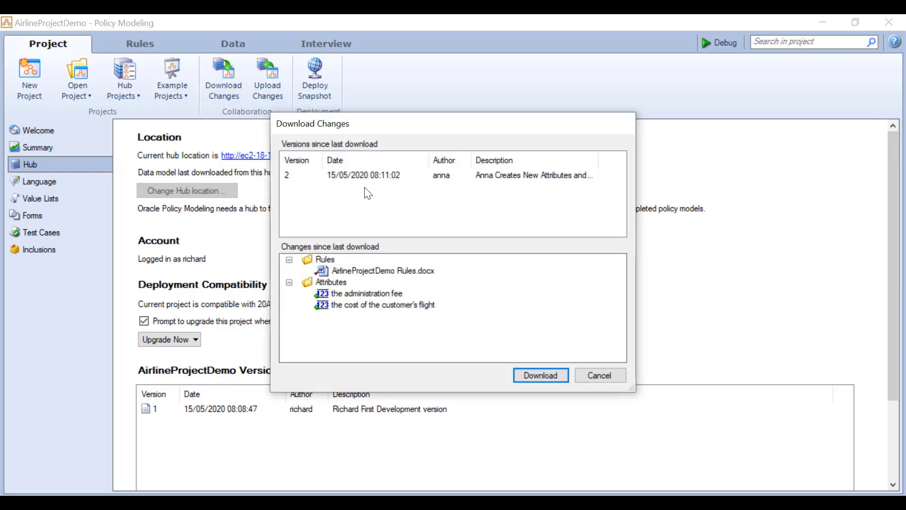
pyautogui.click(618, 376)
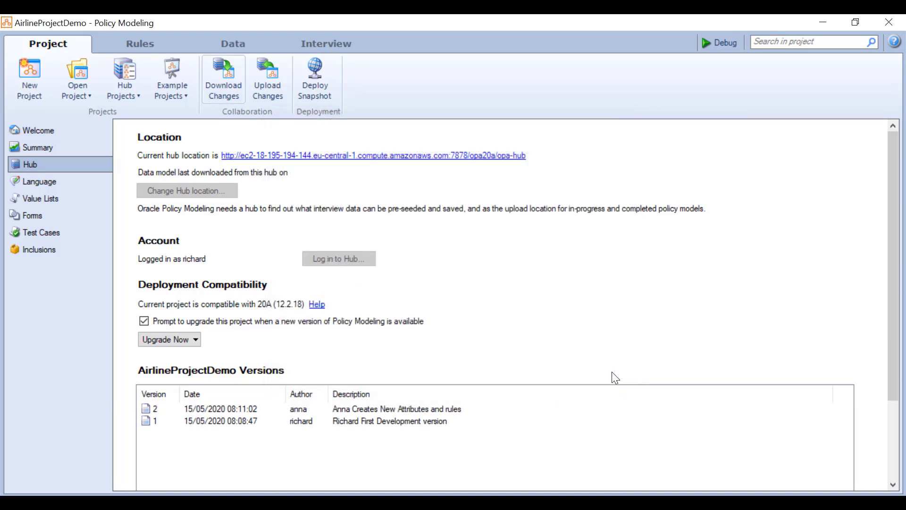
pyautogui.click(236, 503)
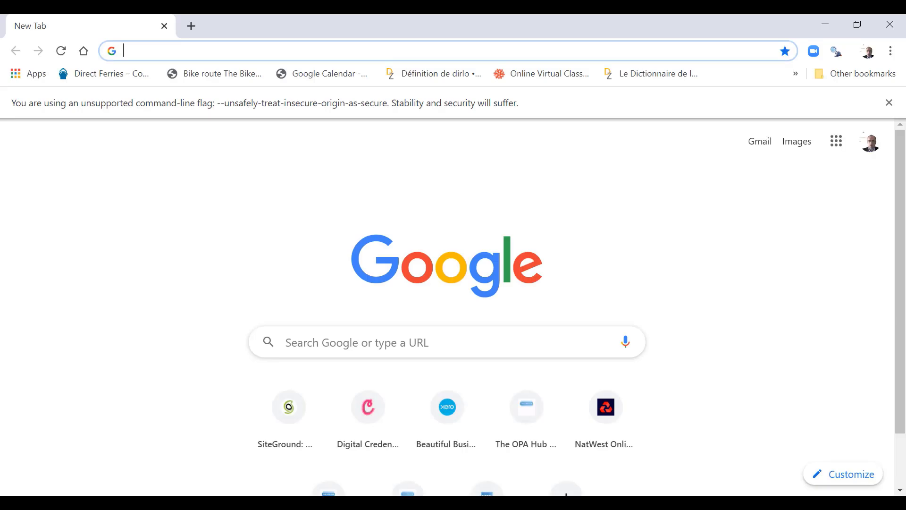
# - From the Policy Modeling hub page, sign in to the Intelligent Advisor Hub web page with the account password
pyautogui.click(236, 502)
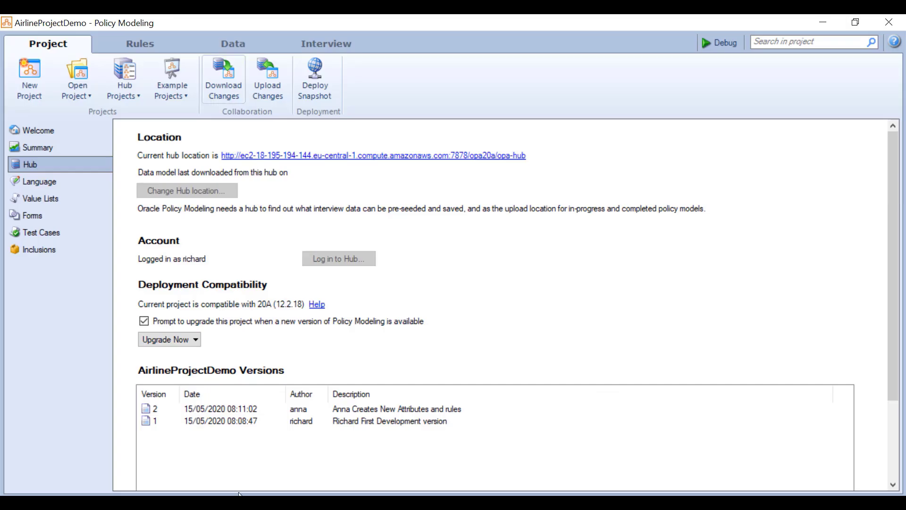
pyautogui.click(490, 156)
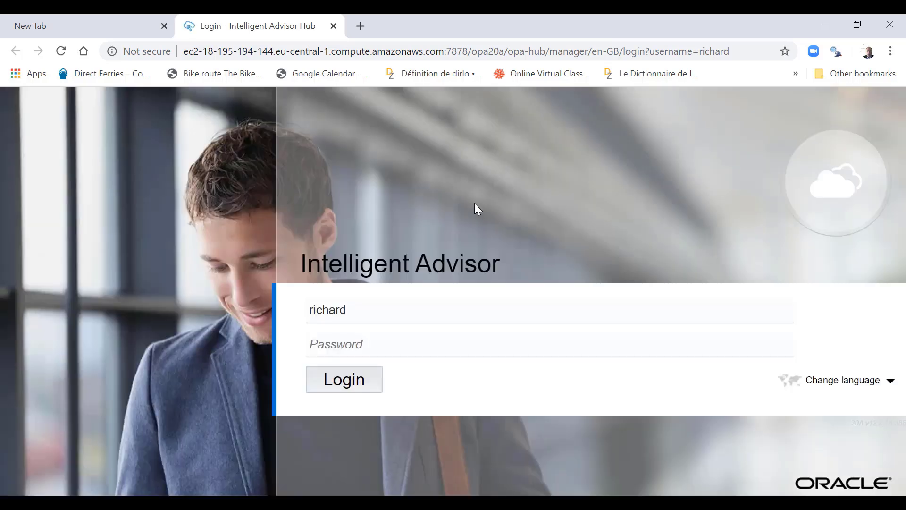
pyautogui.click(463, 343)
pyautogui.write('••••••••••')
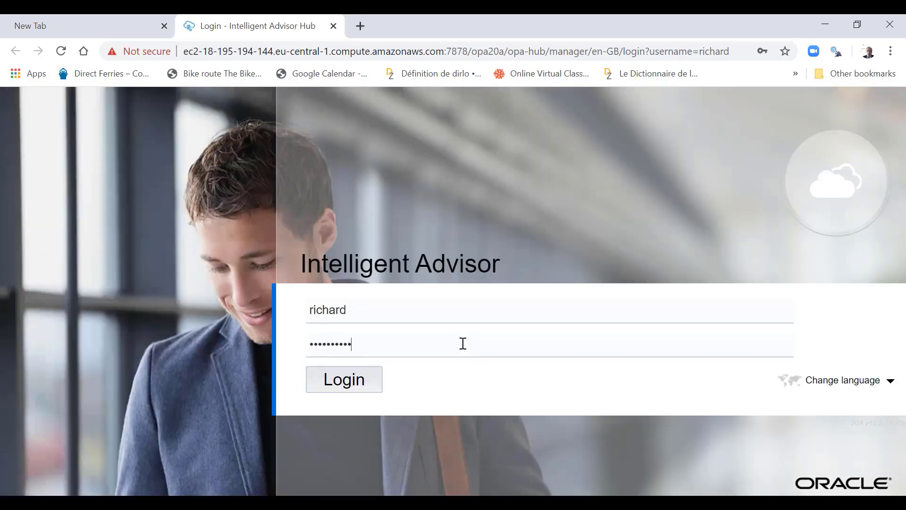
pyautogui.press('Return')
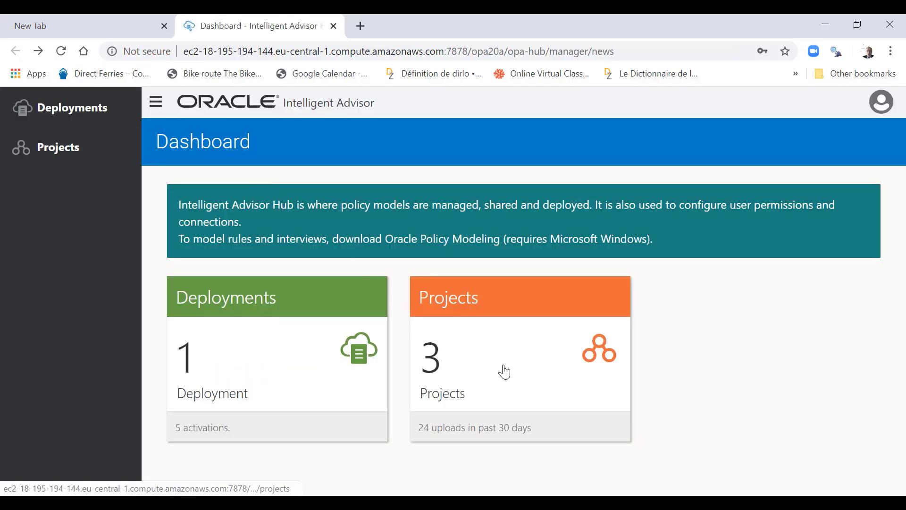
# - Review AirlineProjectDemo's project page in the hub, then close the browser
pyautogui.click(505, 373)
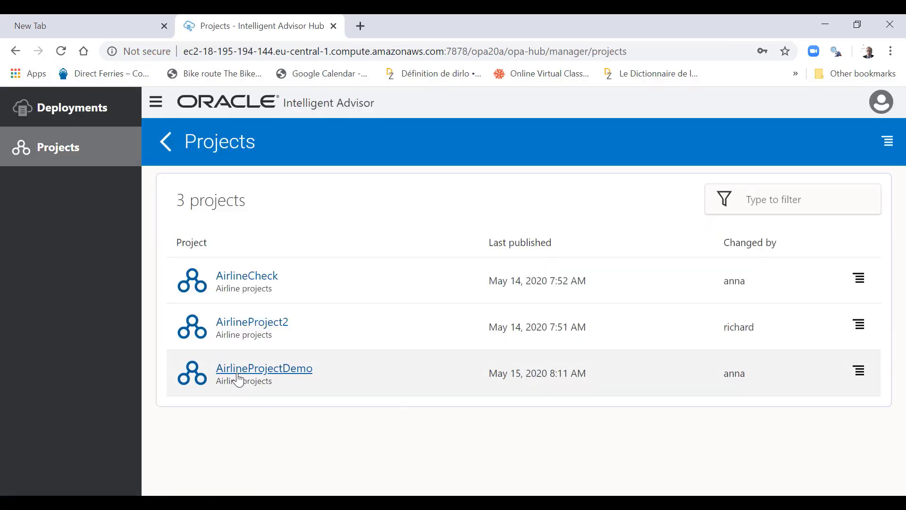
pyautogui.click(240, 379)
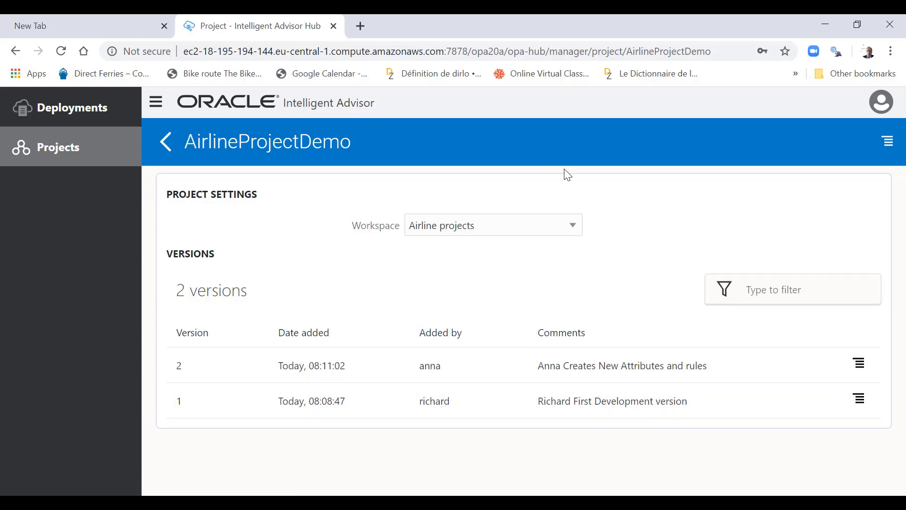
pyautogui.click(901, 23)
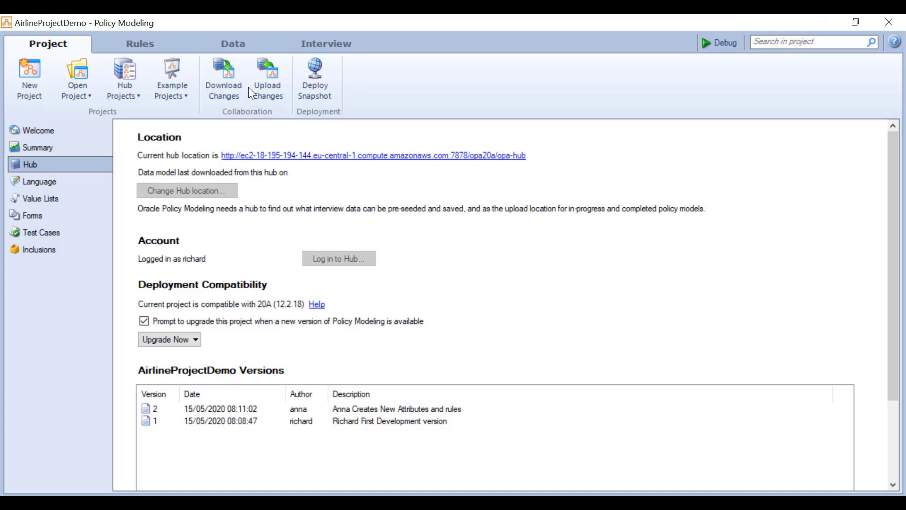
# - Open AirlineProjectDemo Rules.docx from the Rules list in Word
pyautogui.click(165, 45)
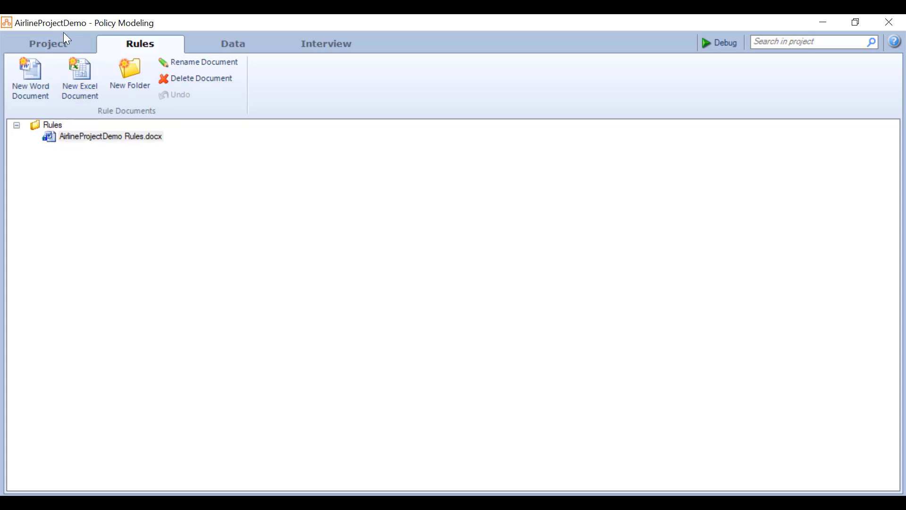
pyautogui.click(63, 44)
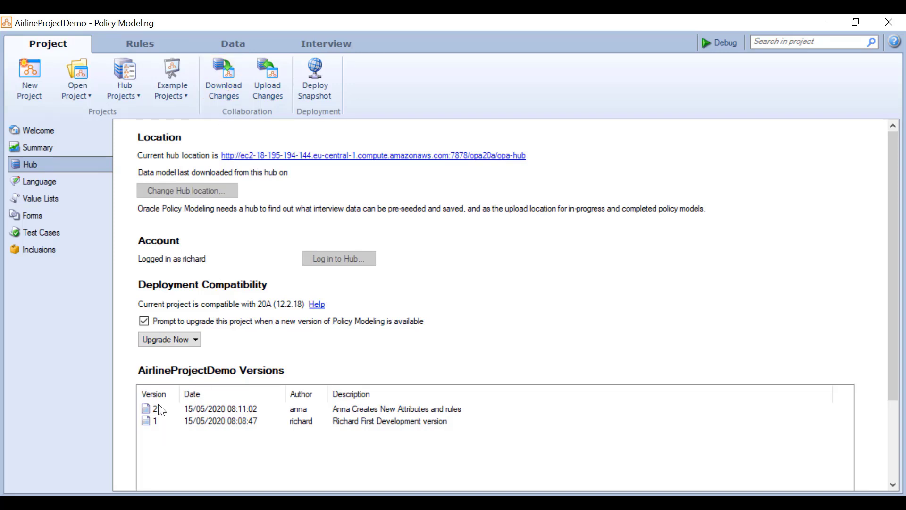
pyautogui.click(126, 45)
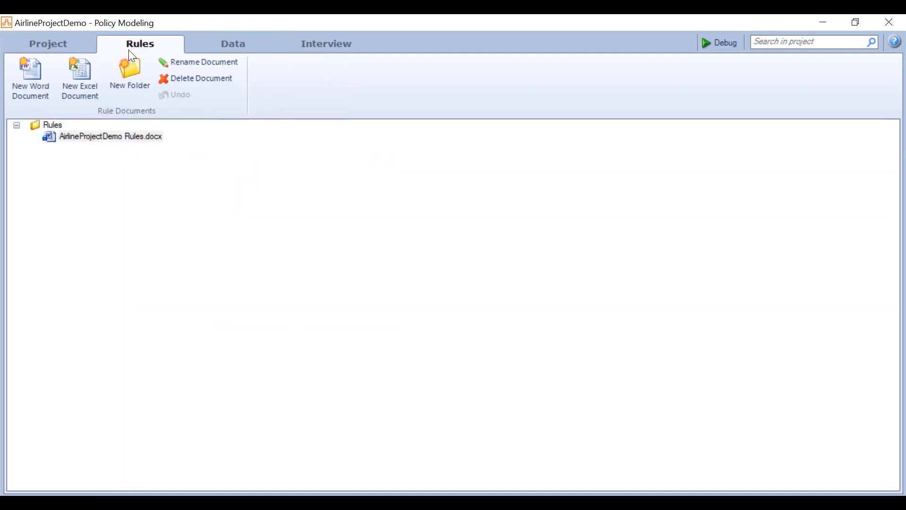
pyautogui.click(127, 141)
pyautogui.doubleClick(128, 141)
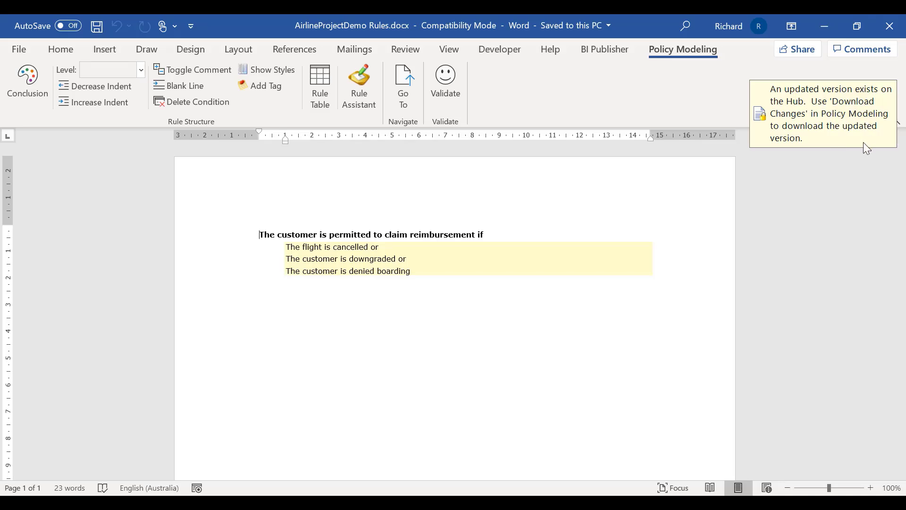
# - Append 'or' and the new condition 'The customer is a platinum frequent flyer' to the rule
pyautogui.click(417, 271)
pyautogui.write('or')
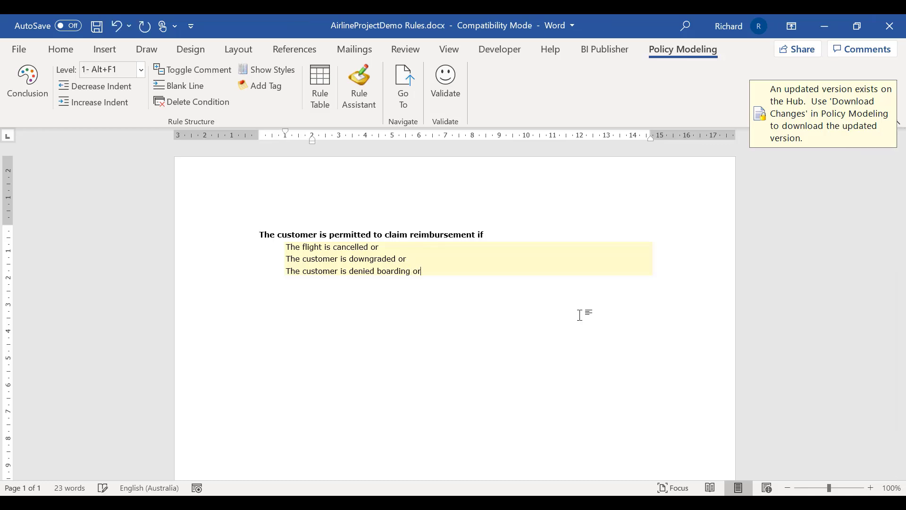
pyautogui.press('Return')
pyautogui.write('The customer is a pla')
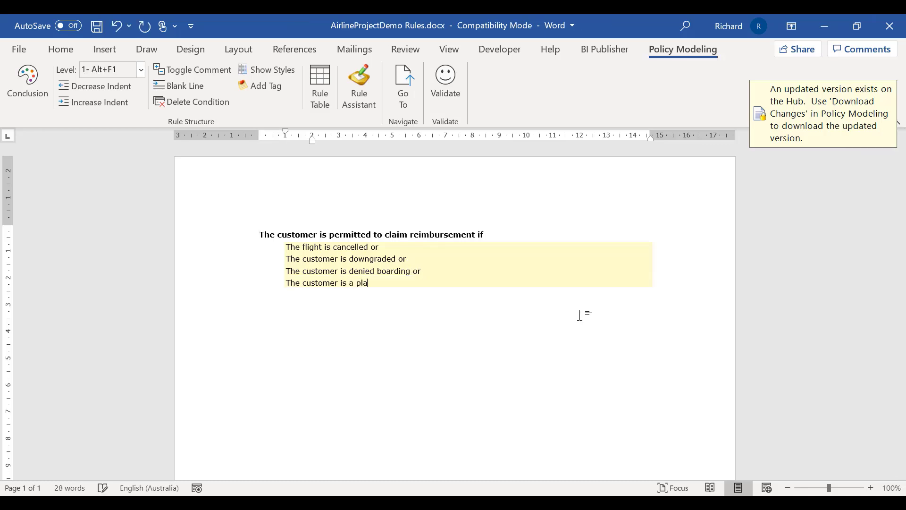
pyautogui.write('tinum frequent flyer')
# - Validate the rule without errors and close the document
pyautogui.click(446, 85)
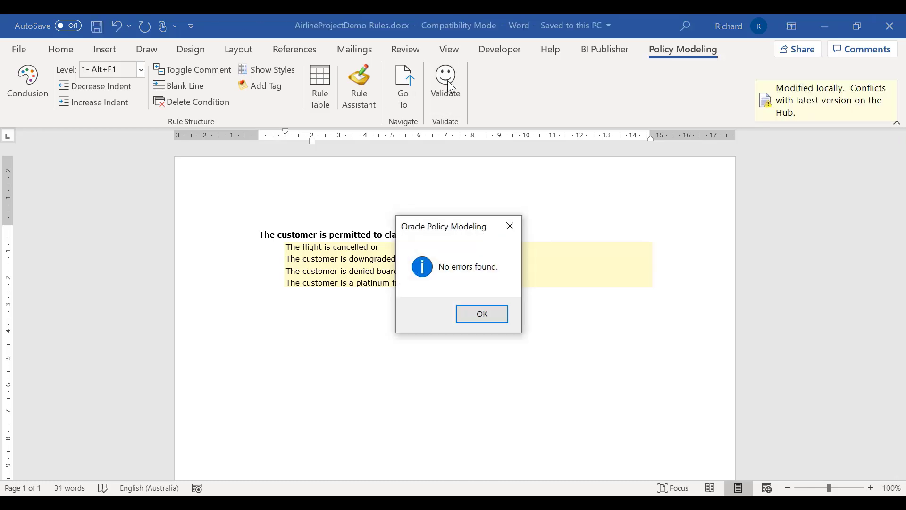
pyautogui.click(484, 313)
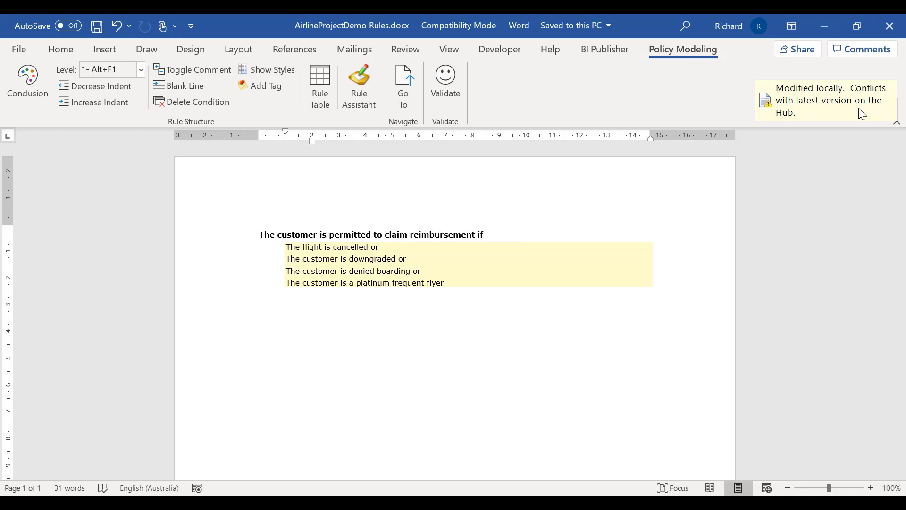
pyautogui.click(889, 28)
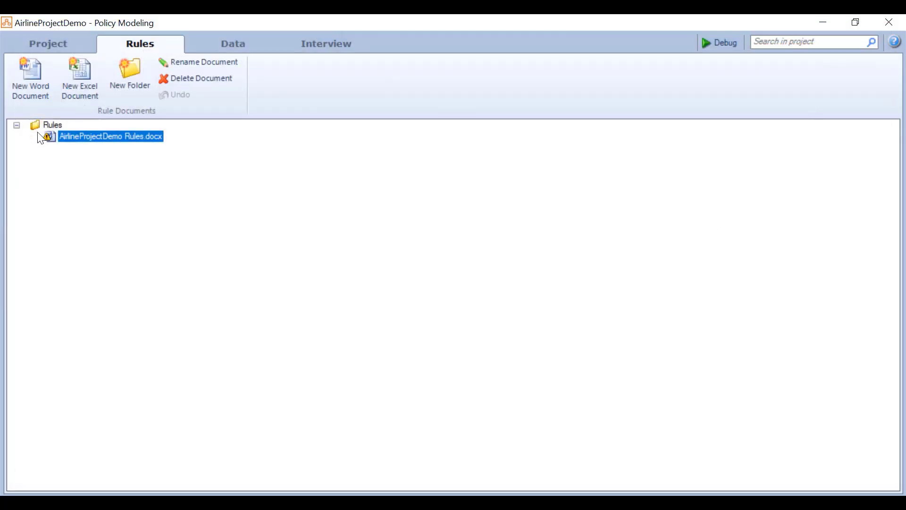
# - Try uploading the changes with a short version description; acknowledge the out-of-date project refusal
pyautogui.moveTo(53, 146)
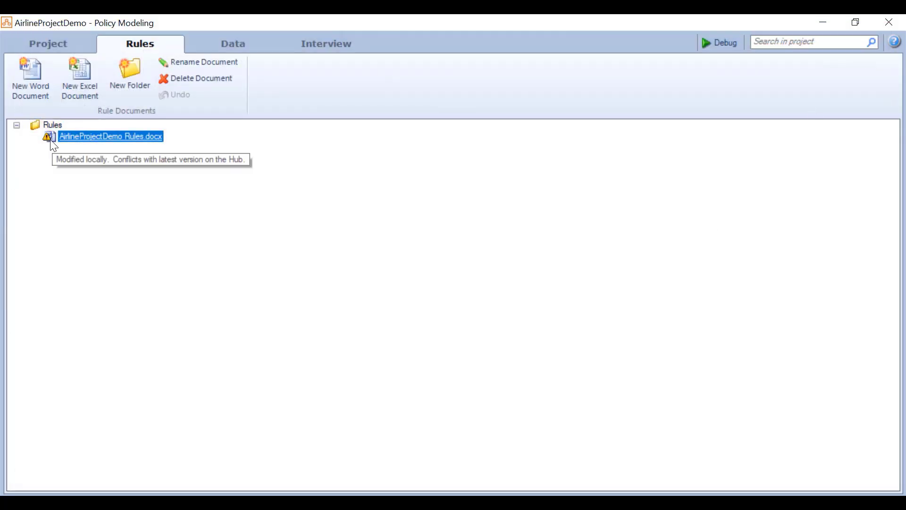
pyautogui.click(57, 47)
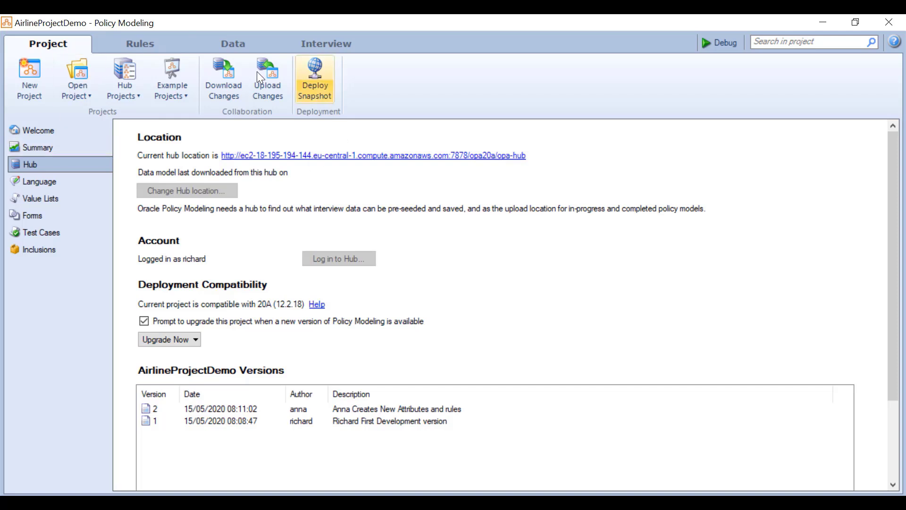
pyautogui.click(260, 71)
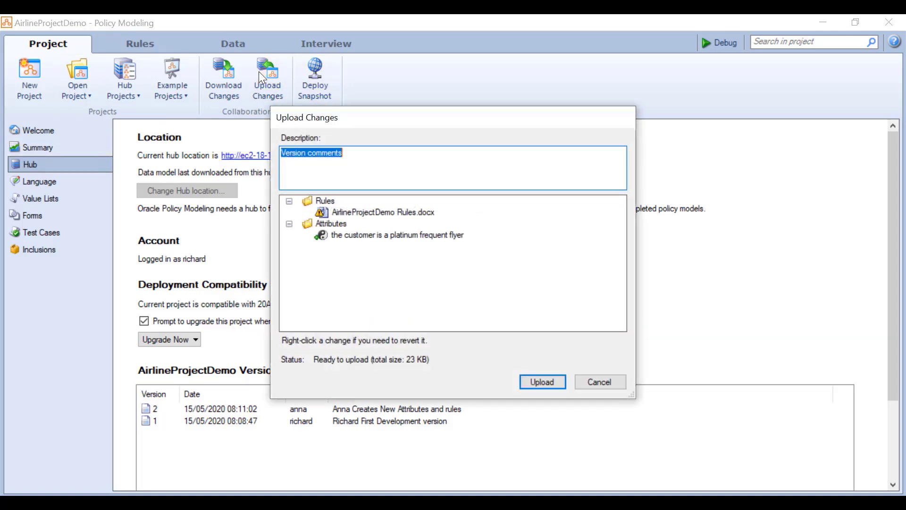
pyautogui.moveTo(322, 221)
pyautogui.write('Richard trie t')
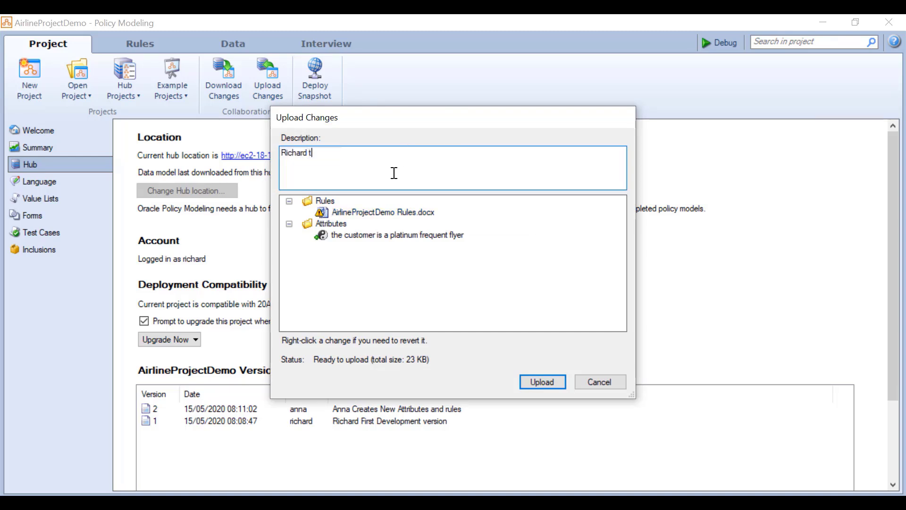
pyautogui.press('BackSpace')
pyautogui.press('BackSpace')
pyautogui.press('BackSpace')
pyautogui.press('BackSpace')
pyautogui.write('s to upload')
pyautogui.click(549, 387)
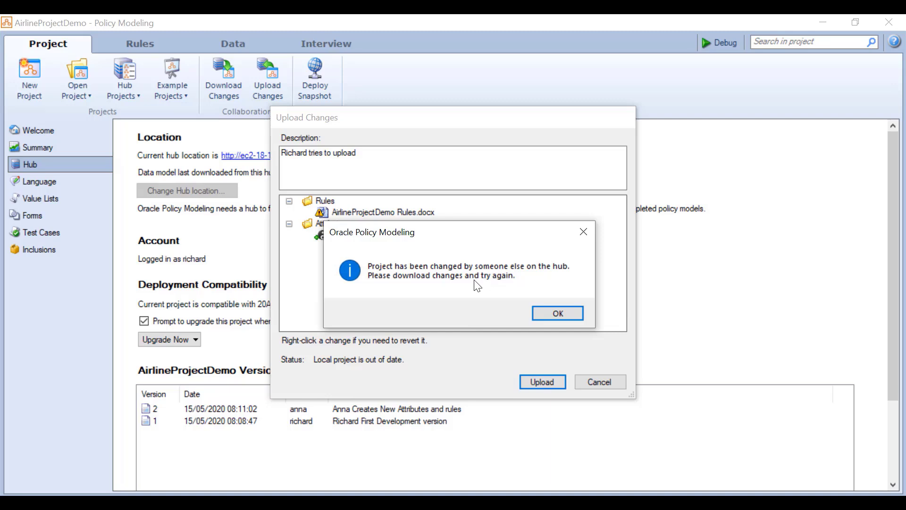
pyautogui.click(564, 313)
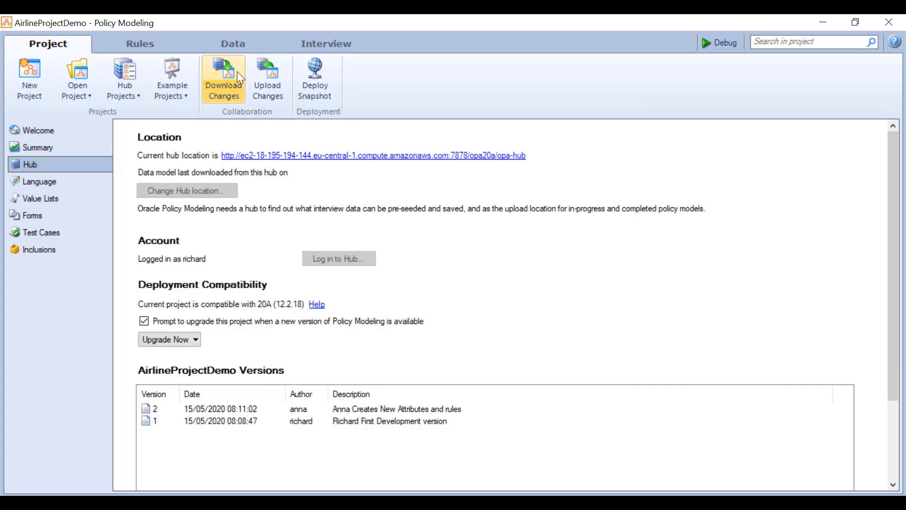
# - Select AirlineProjectDemo Rules.docx in the Rules list and close its Word window
pyautogui.click(154, 42)
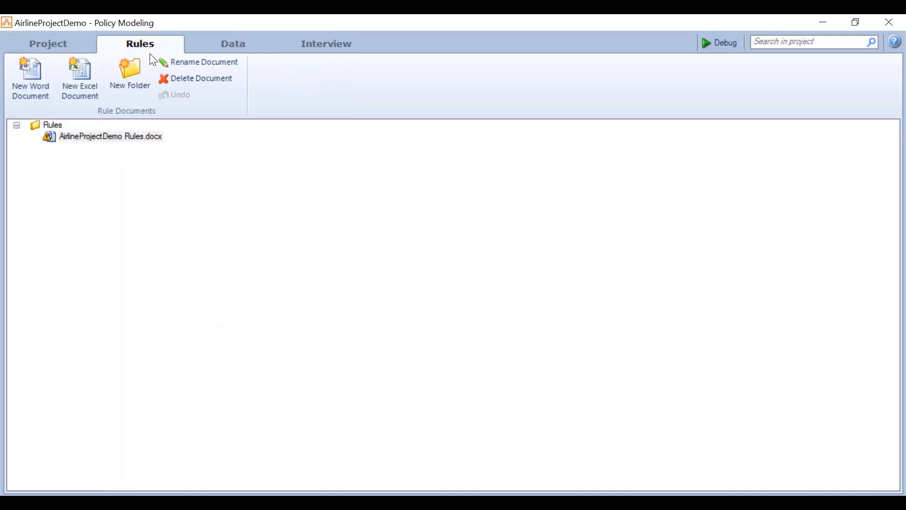
pyautogui.moveTo(138, 147)
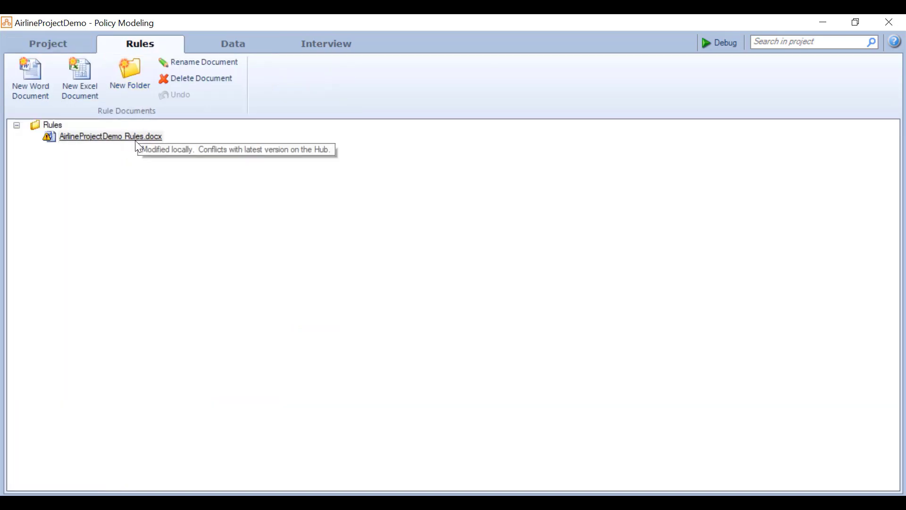
pyautogui.click(145, 138)
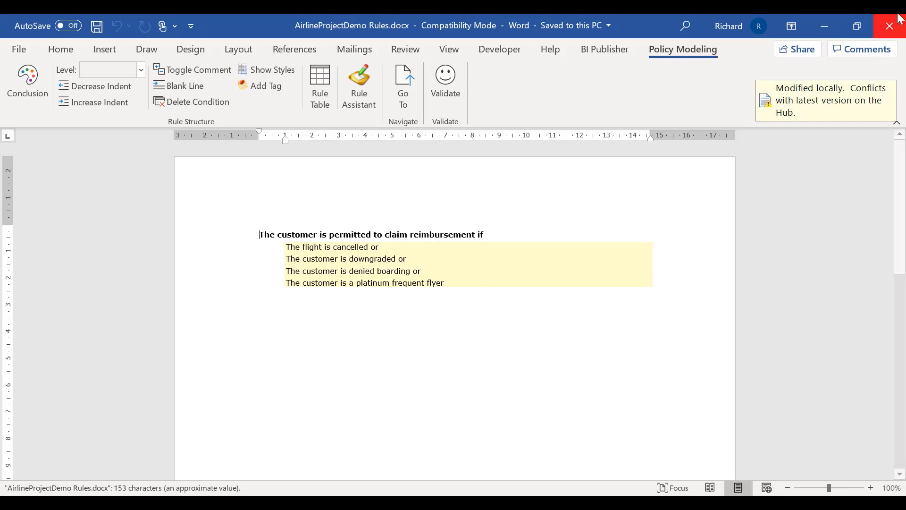
pyautogui.click(890, 26)
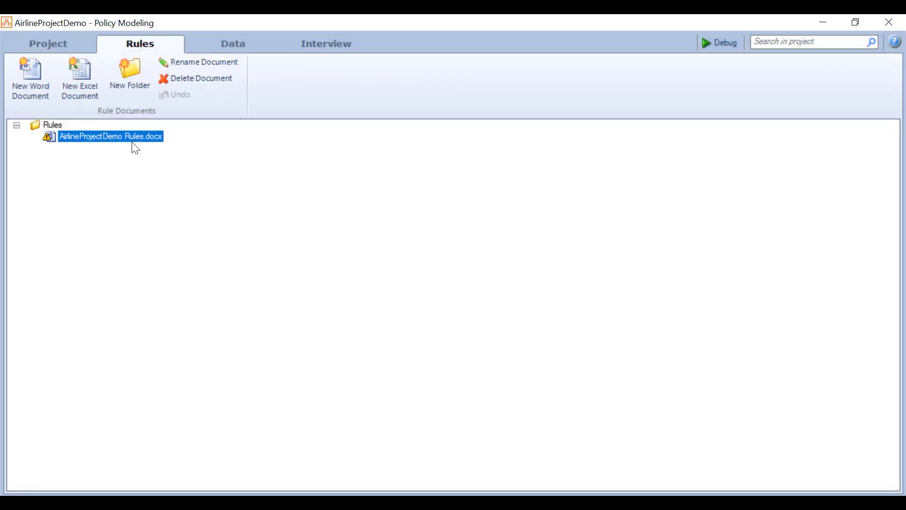
# - Revert Rules.docx's local modifications and list the hub's version 2 changes for download
pyautogui.rightClick(130, 134)
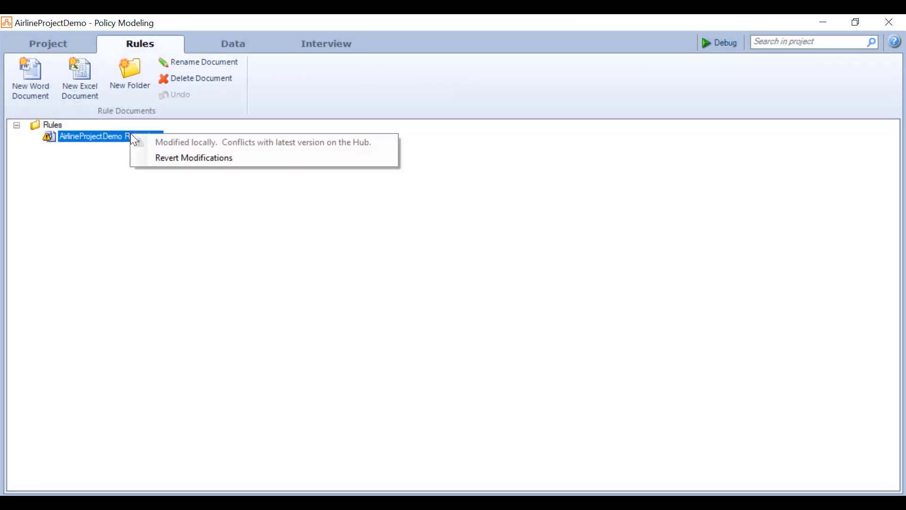
pyautogui.click(199, 159)
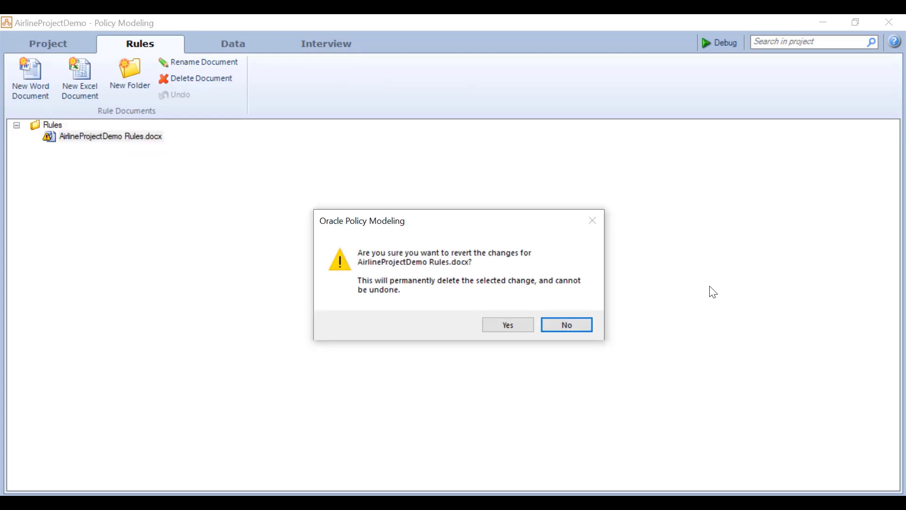
pyautogui.click(506, 329)
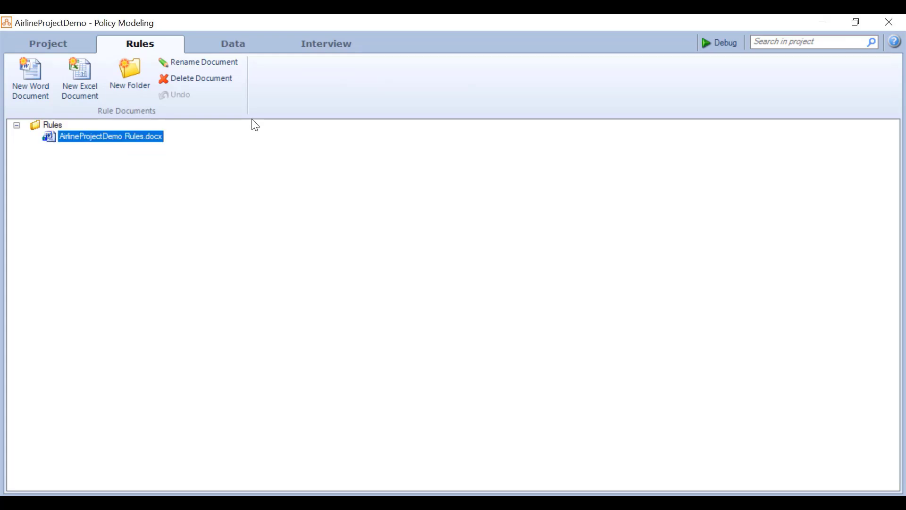
pyautogui.click(40, 41)
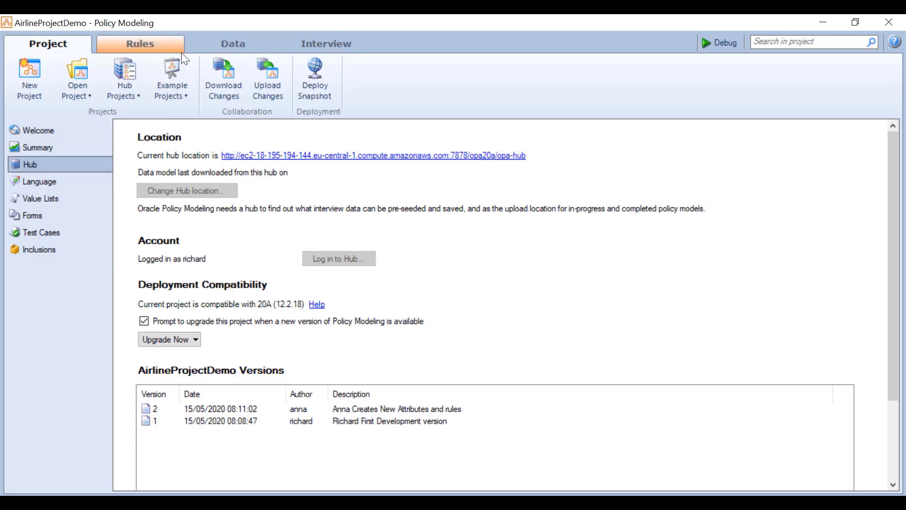
pyautogui.click(216, 78)
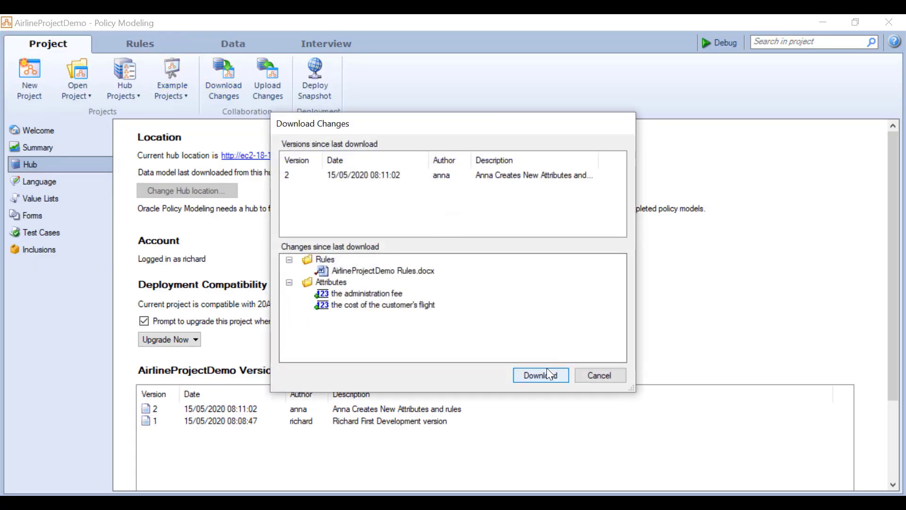
# - Download version 2, check the new attributes and rules, and confirm nothing remains to upload
pyautogui.click(541, 376)
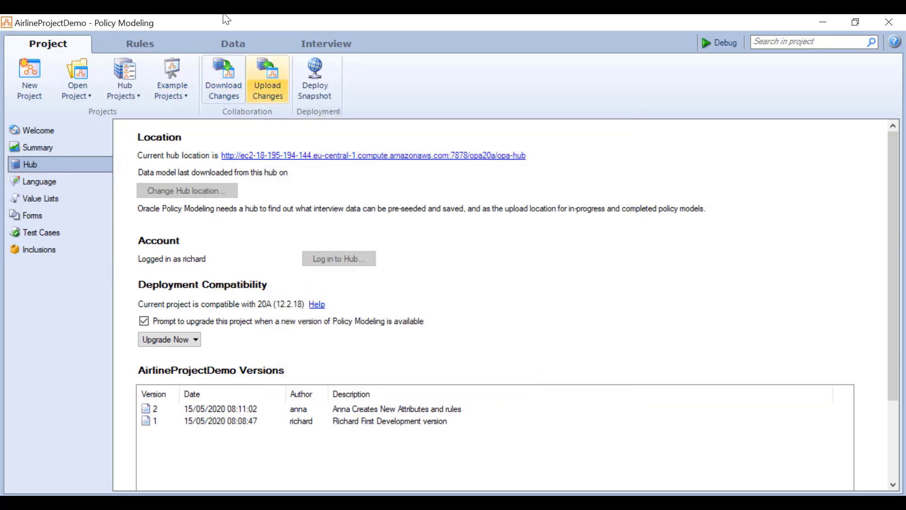
pyautogui.click(232, 49)
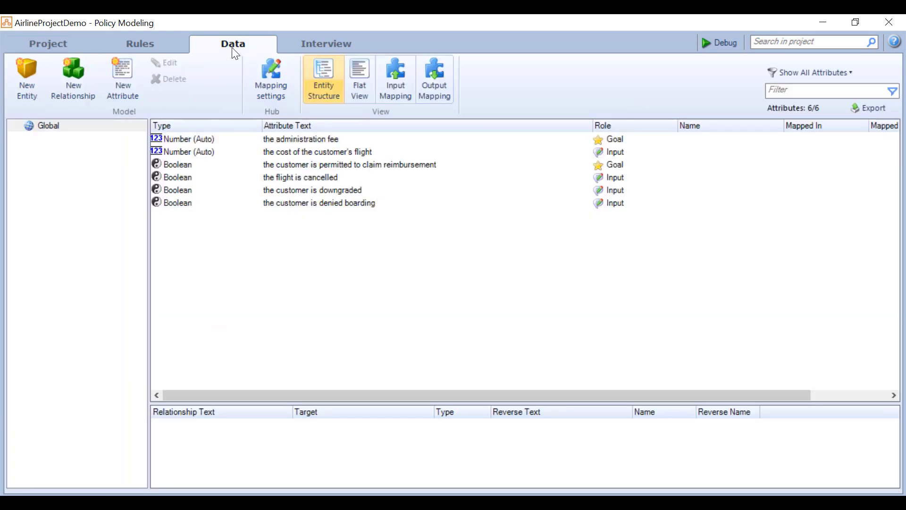
pyautogui.click(147, 49)
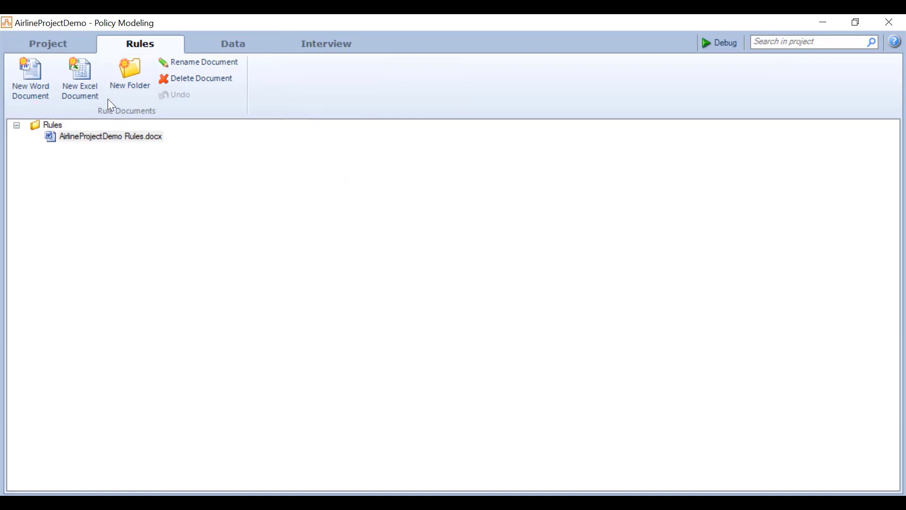
pyautogui.click(60, 42)
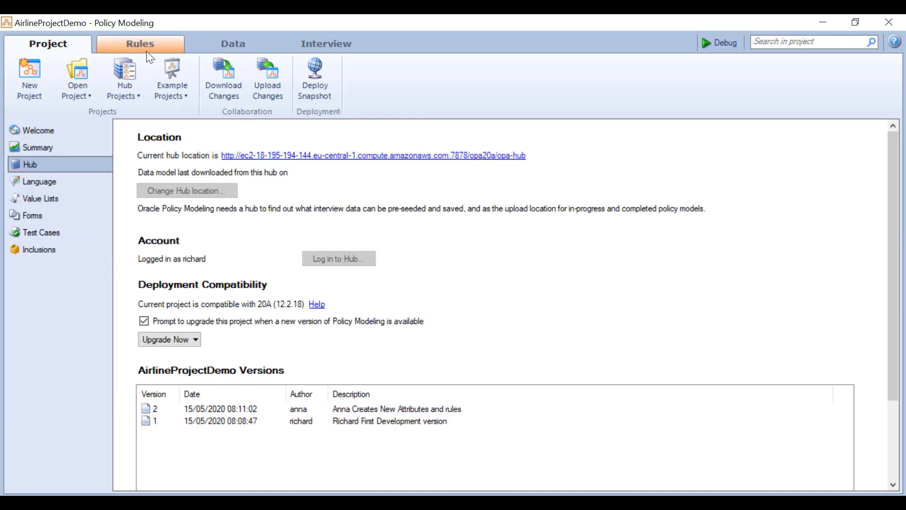
pyautogui.click(263, 75)
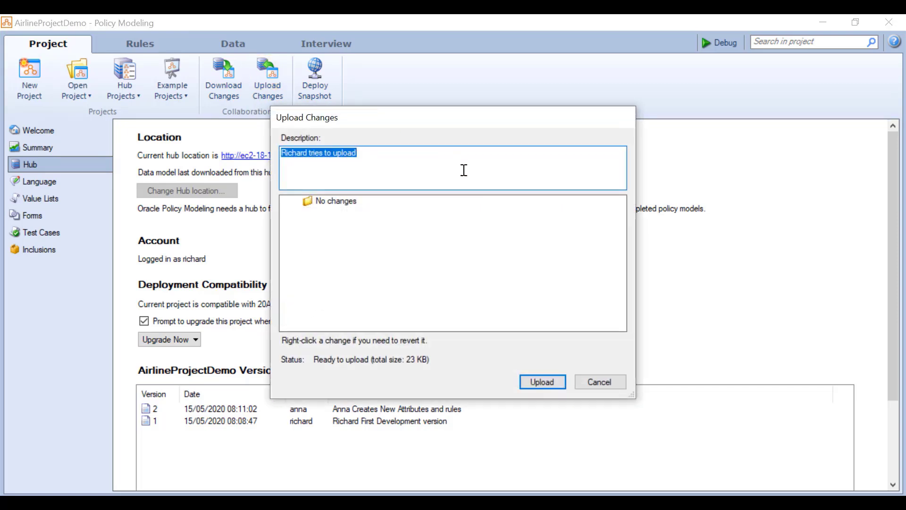
pyautogui.click(607, 380)
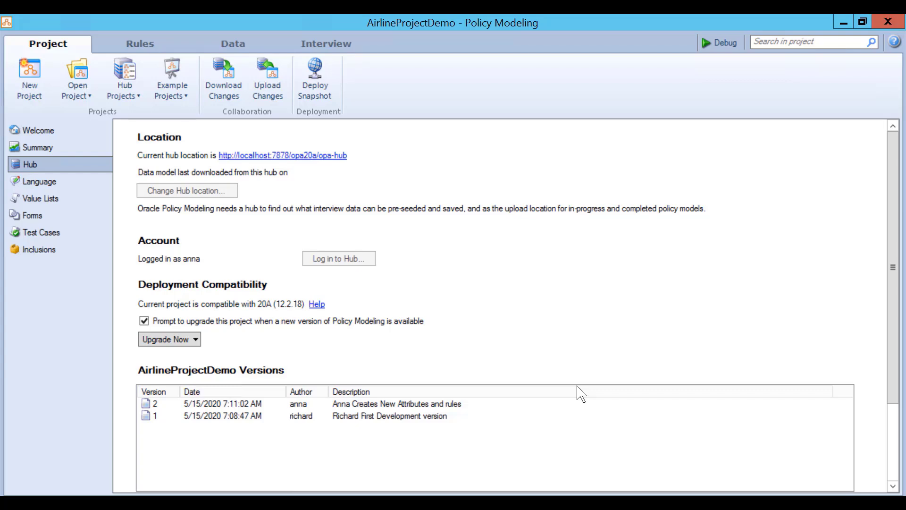
# - Confirm the hub has no new changes to download
pyautogui.click(156, 47)
pyautogui.click(59, 48)
pyautogui.click(223, 92)
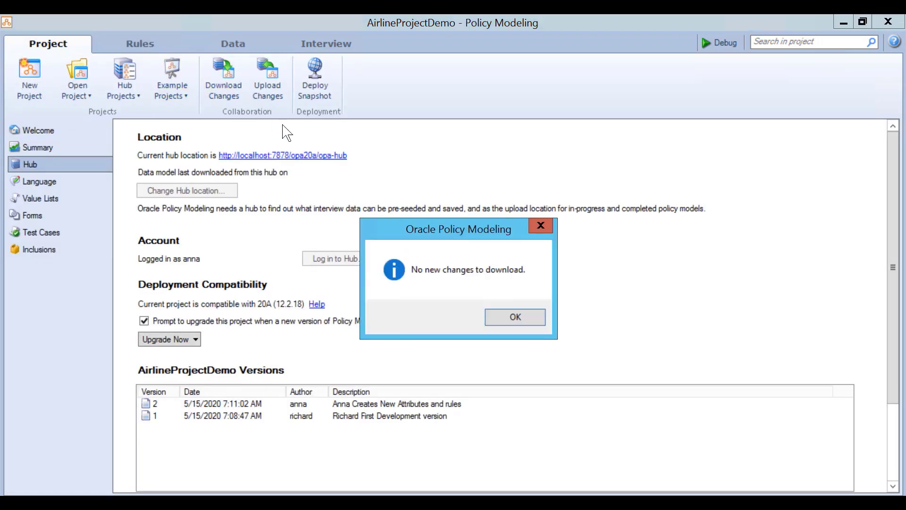
pyautogui.click(516, 318)
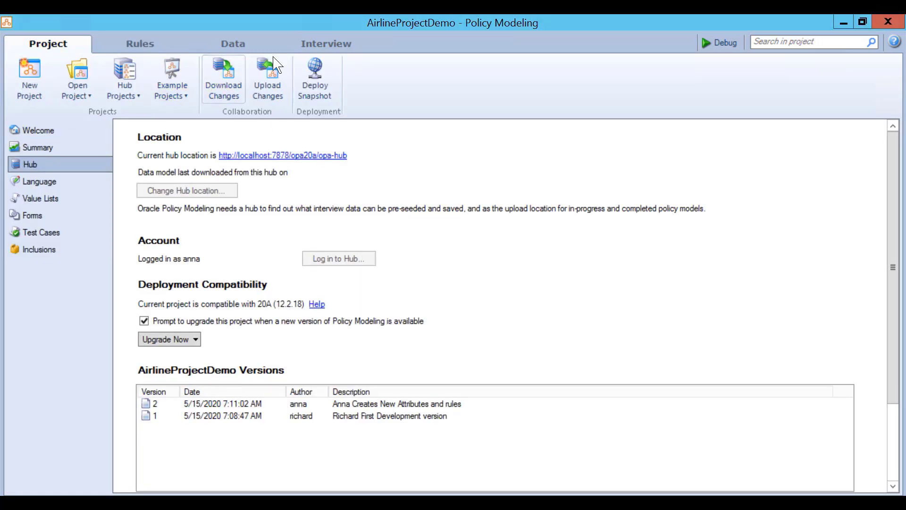
# - In AirlineProjectDemo Rules.docx, change the administration fee rate from 0.10 to 0.20 and validate it
pyautogui.click(240, 45)
pyautogui.click(160, 44)
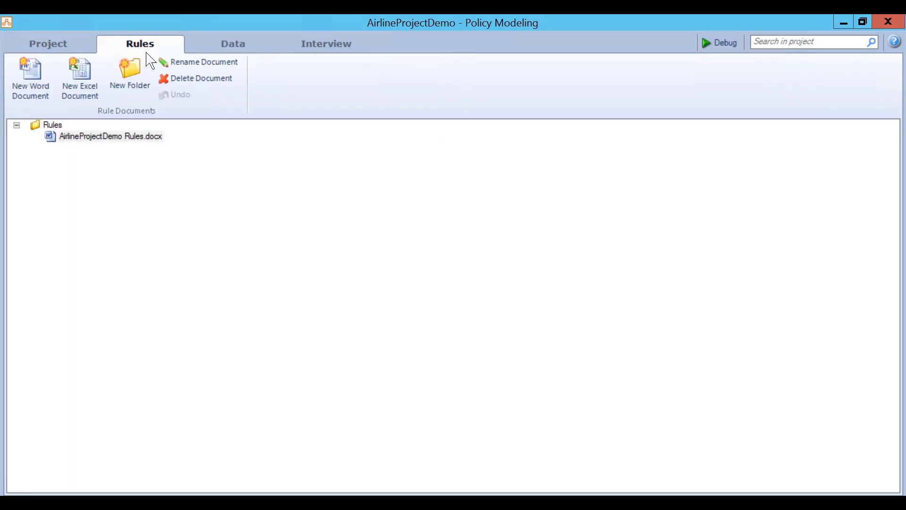
pyautogui.doubleClick(105, 137)
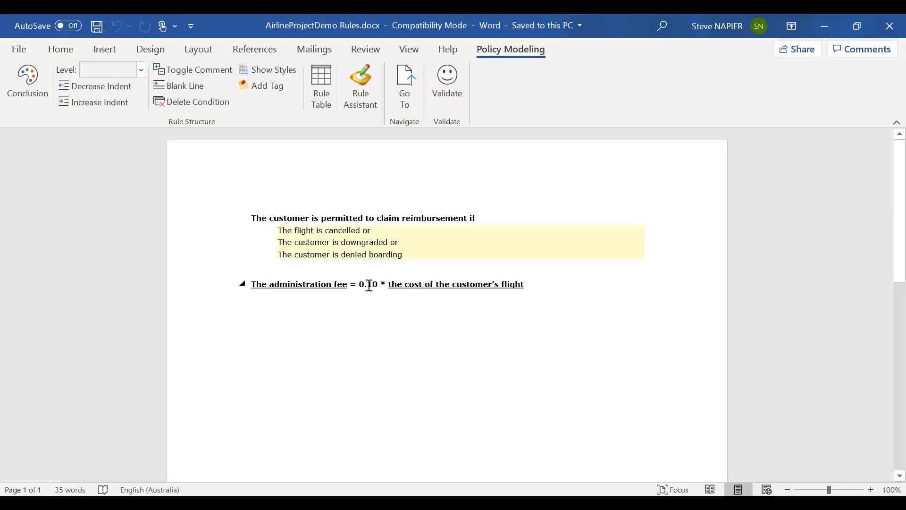
pyautogui.moveTo(367, 286); pyautogui.dragTo(371, 287)
pyautogui.write('20')
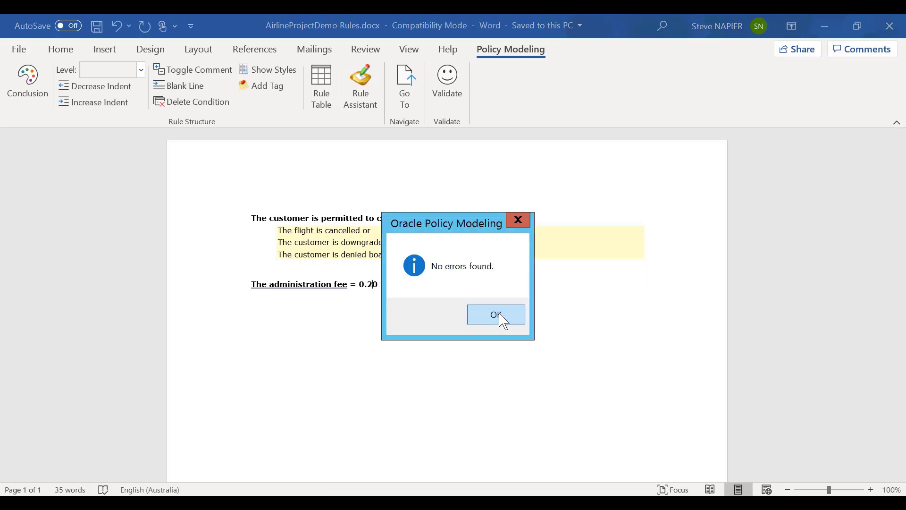
pyautogui.click(497, 315)
pyautogui.moveTo(585, 13)
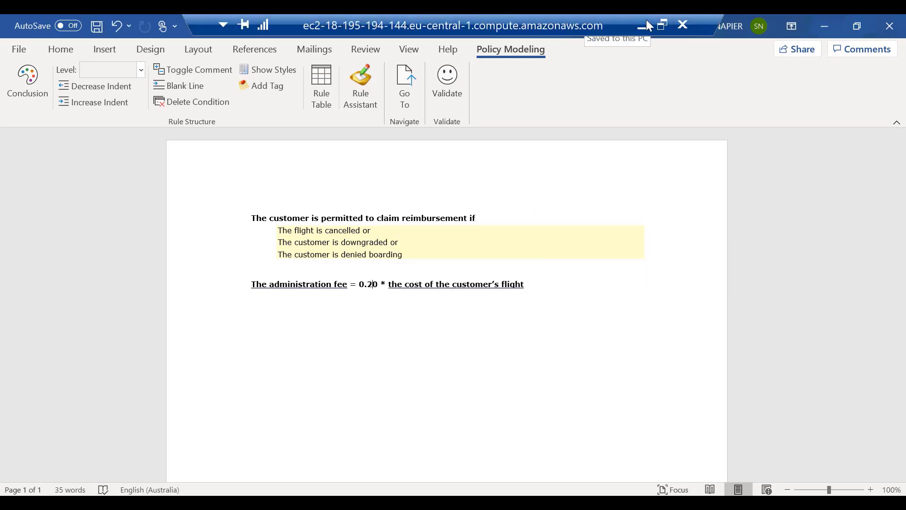
pyautogui.click(647, 24)
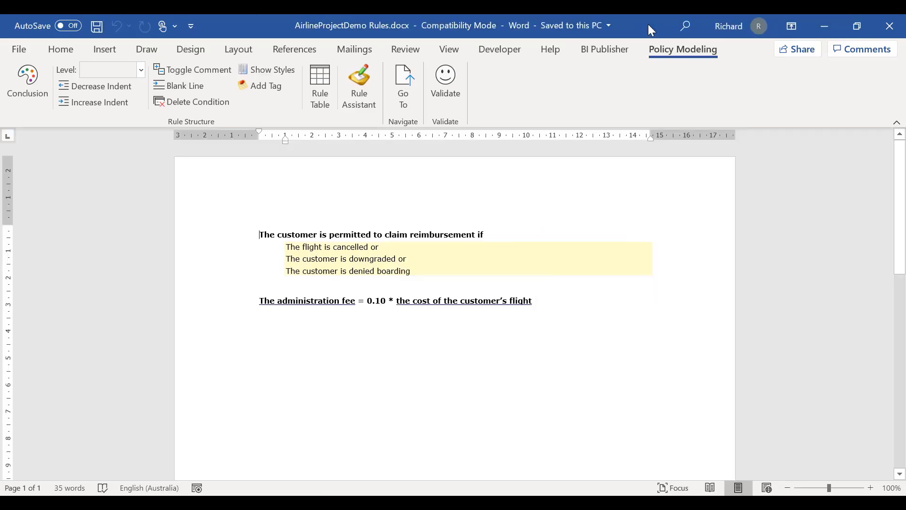
# - Add 'The customer is a platinum frequent flyer' below the denied boarding condition and validate without errors
pyautogui.click(414, 270)
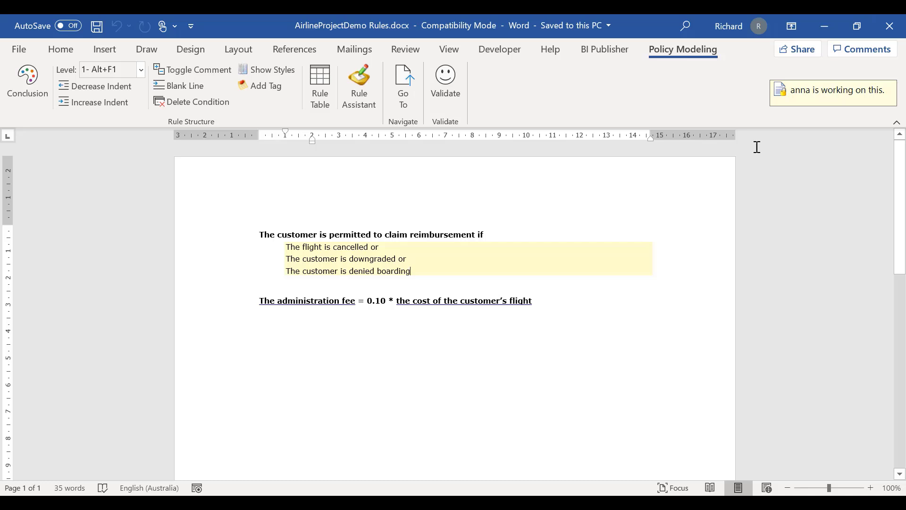
pyautogui.write('boar')
pyautogui.press('Return')
pyautogui.write('The custo')
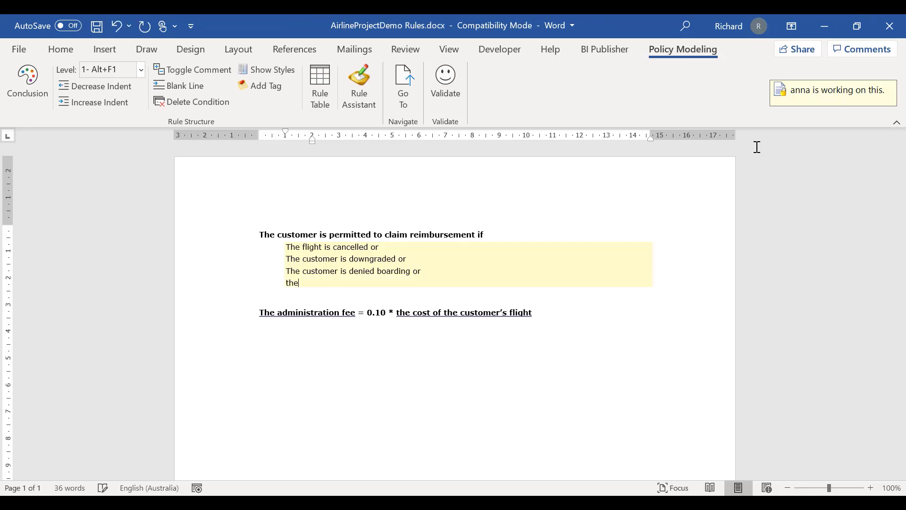
pyautogui.write('mer is a platinum fre')
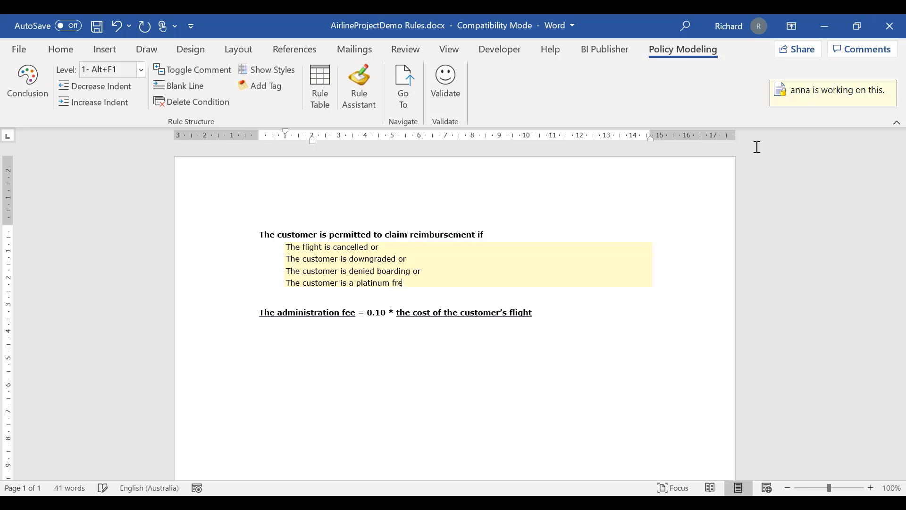
pyautogui.write('quent flyer')
pyautogui.click(446, 74)
pyautogui.click(497, 316)
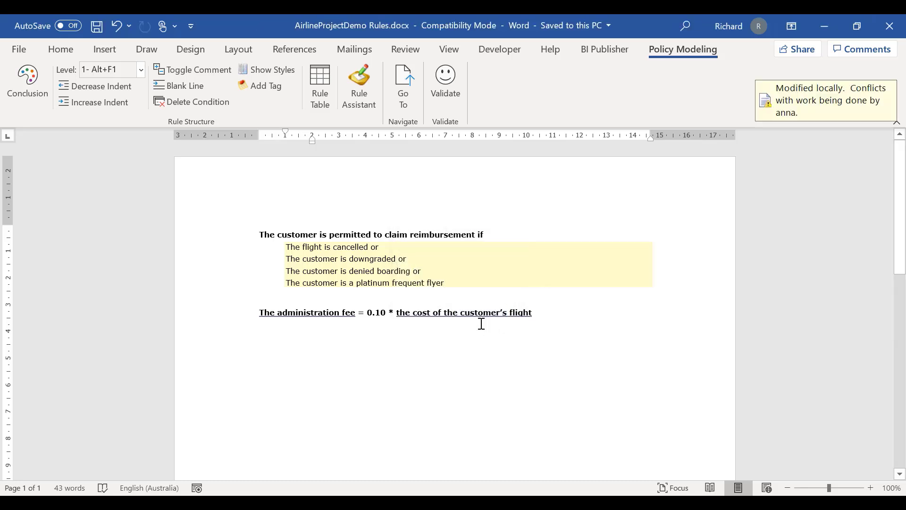
pyautogui.moveTo(455, 285); pyautogui.dragTo(289, 282)
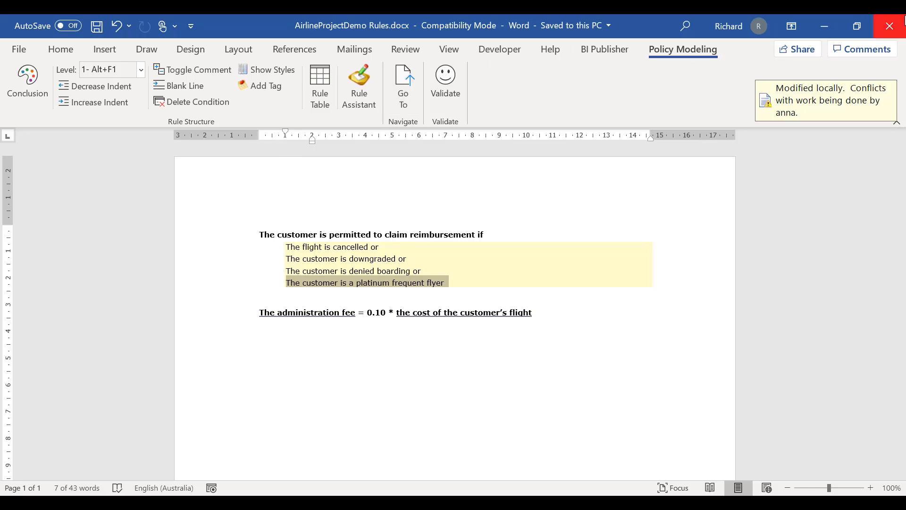
# - Close Word and attempt to upload the local changes from the project's hub page
pyautogui.click(897, 34)
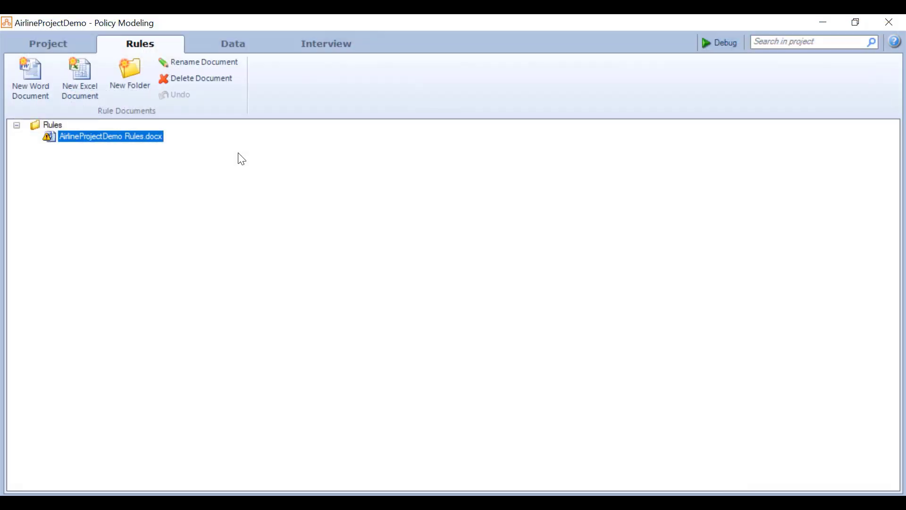
pyautogui.click(58, 47)
pyautogui.click(264, 94)
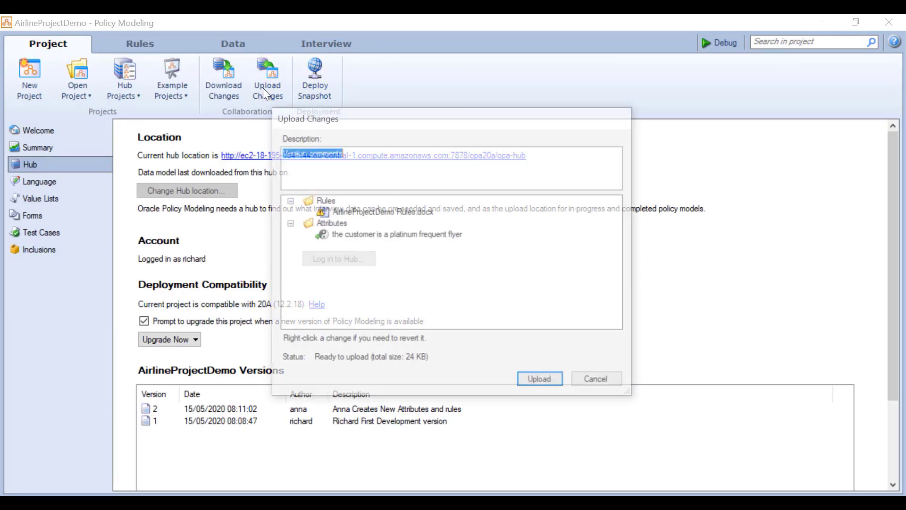
pyautogui.click(546, 378)
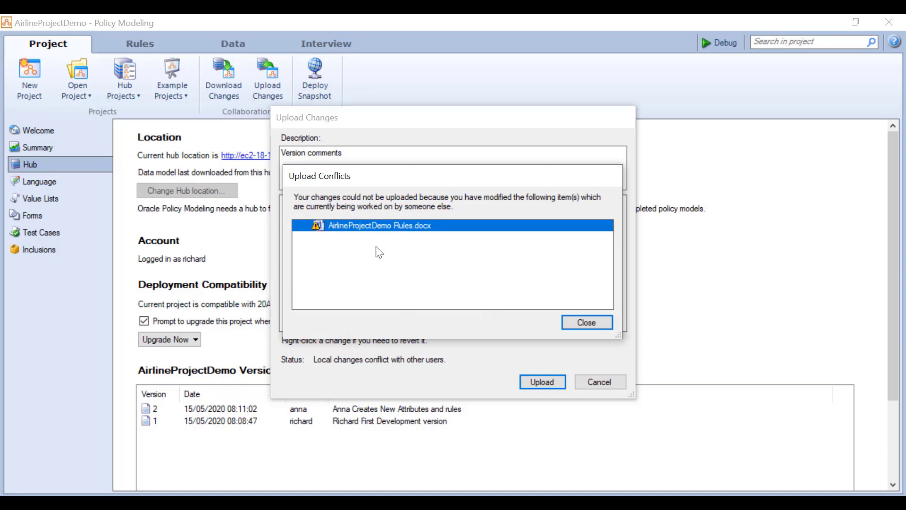
# - Review the conflict report for Rules.docx, retry once, then close it and cancel the upload
pyautogui.moveTo(332, 228)
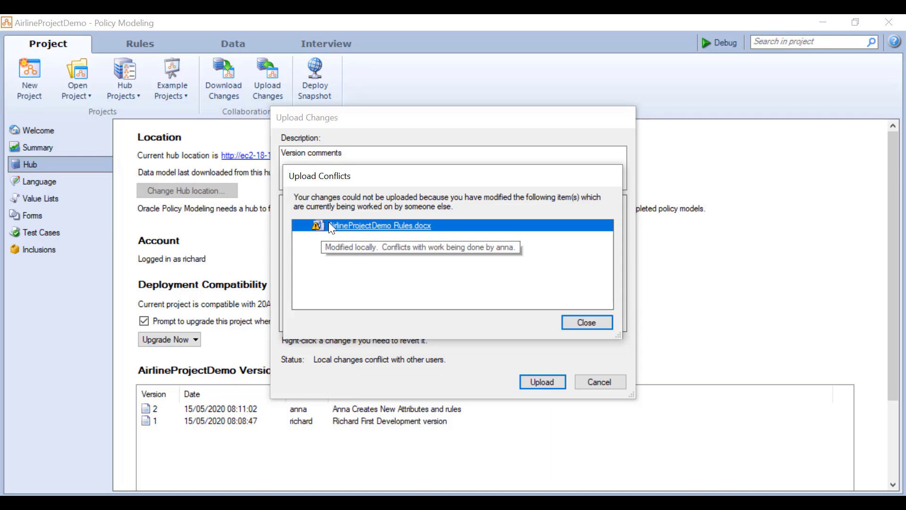
pyautogui.click(390, 235)
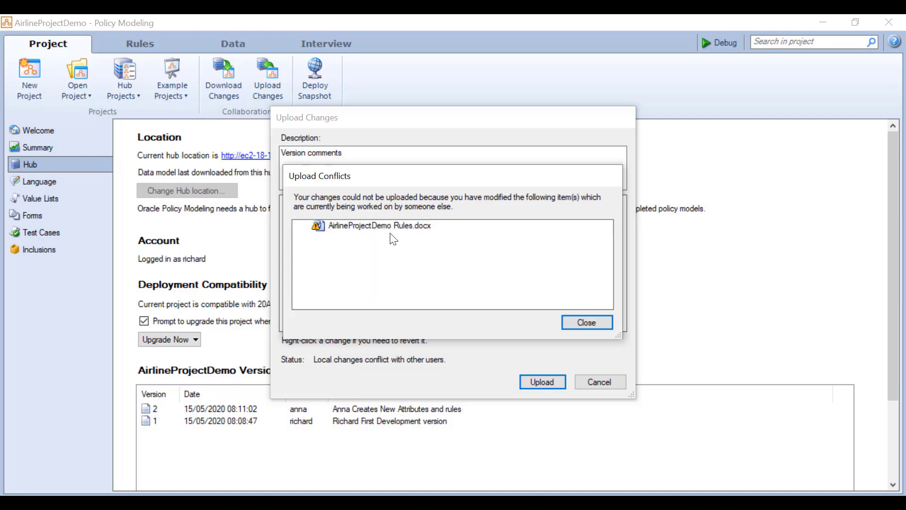
pyautogui.moveTo(370, 225)
pyautogui.click(598, 325)
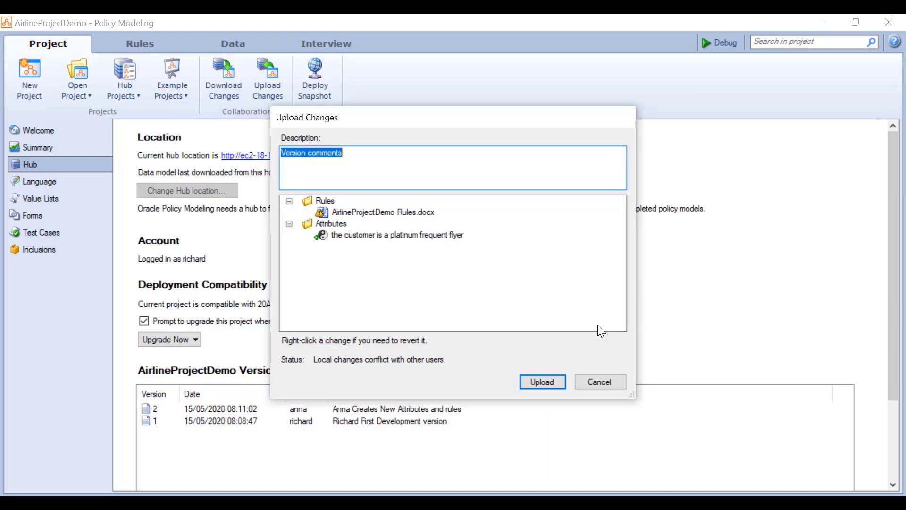
pyautogui.click(543, 382)
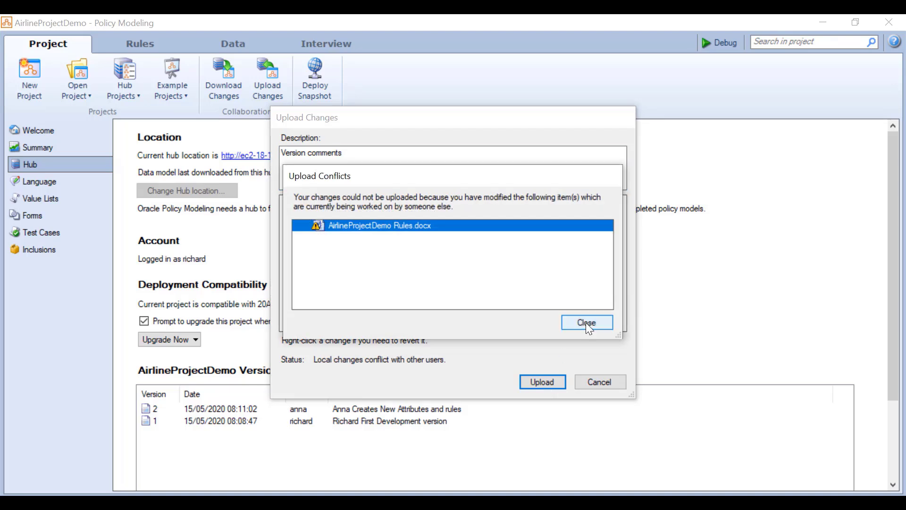
pyautogui.click(586, 323)
pyautogui.click(592, 384)
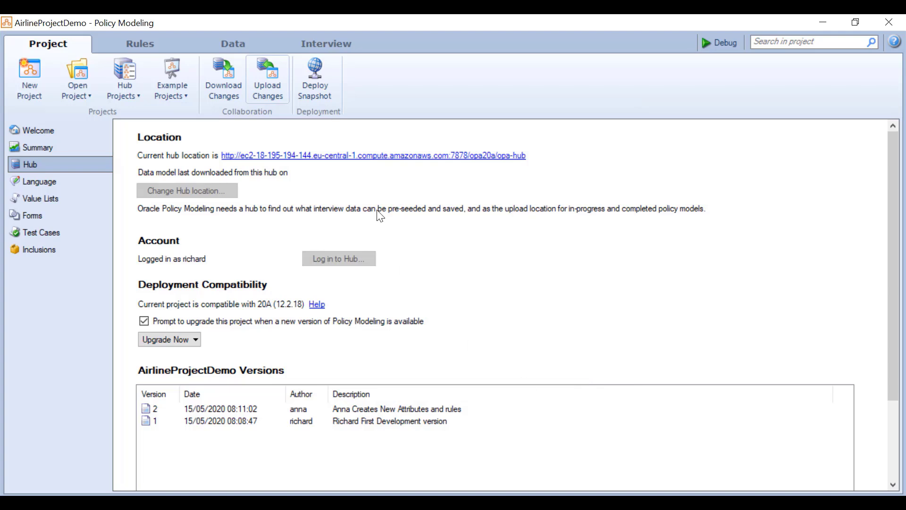
# - Create a new Word rules document and copy the four-condition reimbursement rule from the original
pyautogui.click(125, 48)
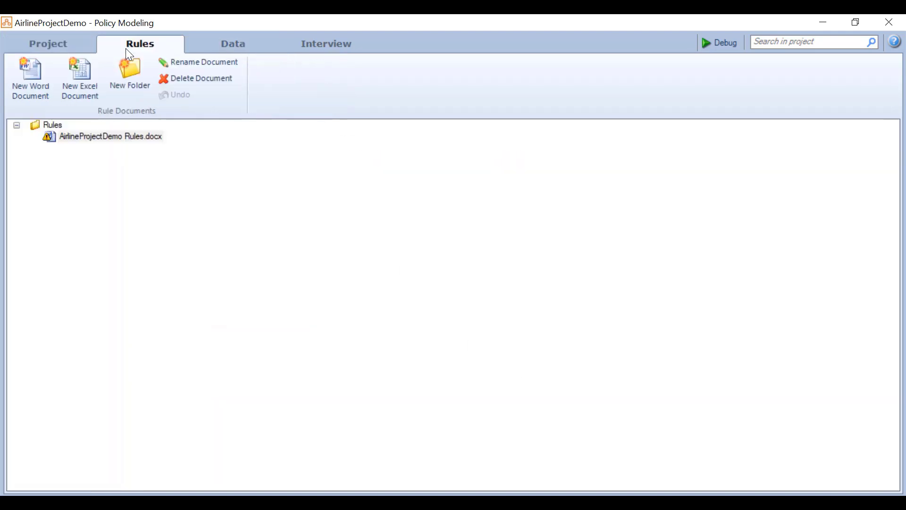
pyautogui.click(33, 76)
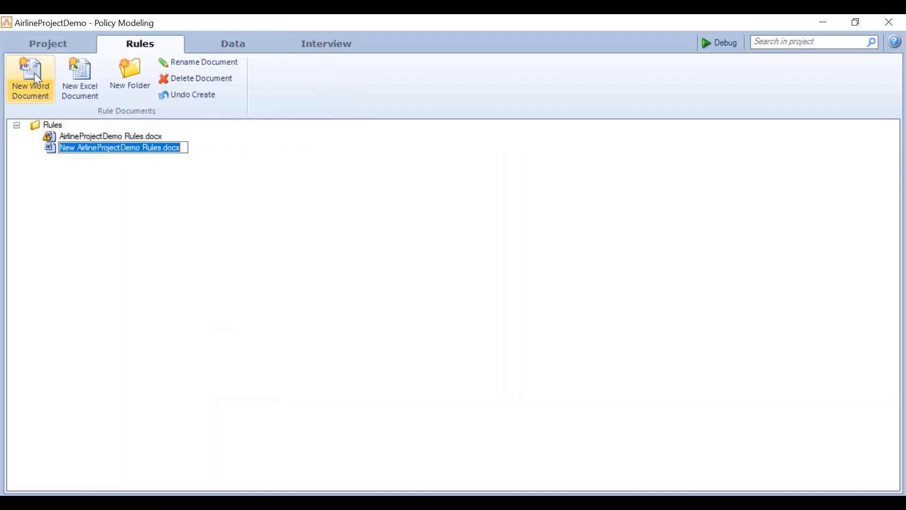
pyautogui.click(119, 138)
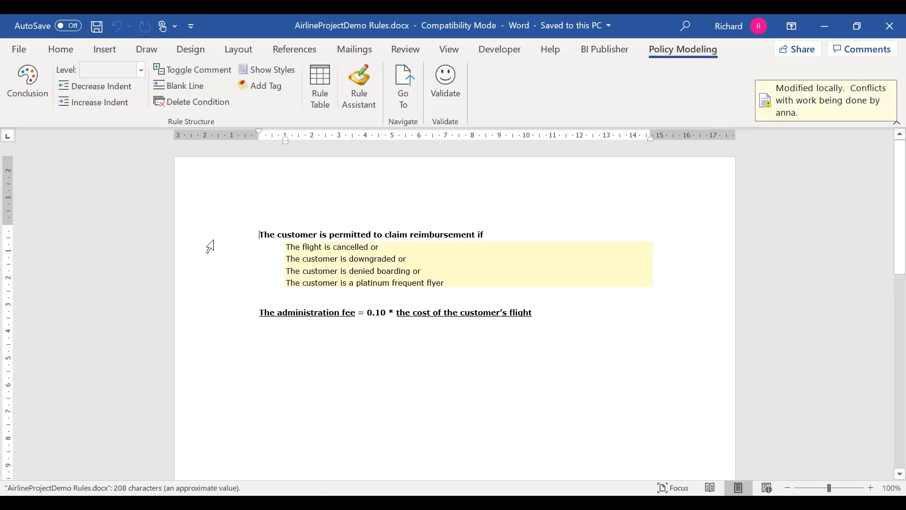
pyautogui.moveTo(220, 235); pyautogui.dragTo(217, 288)
pyautogui.hotkey('ctrl', 'c')
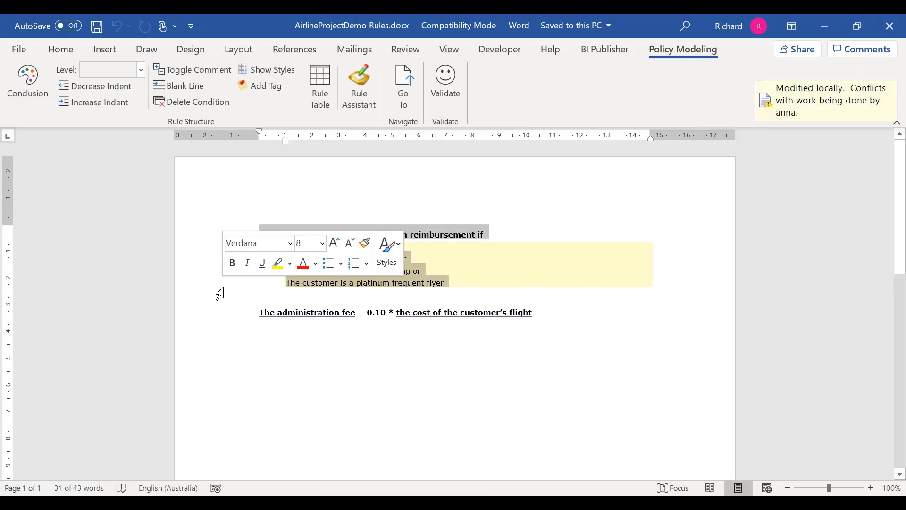
pyautogui.click(902, 21)
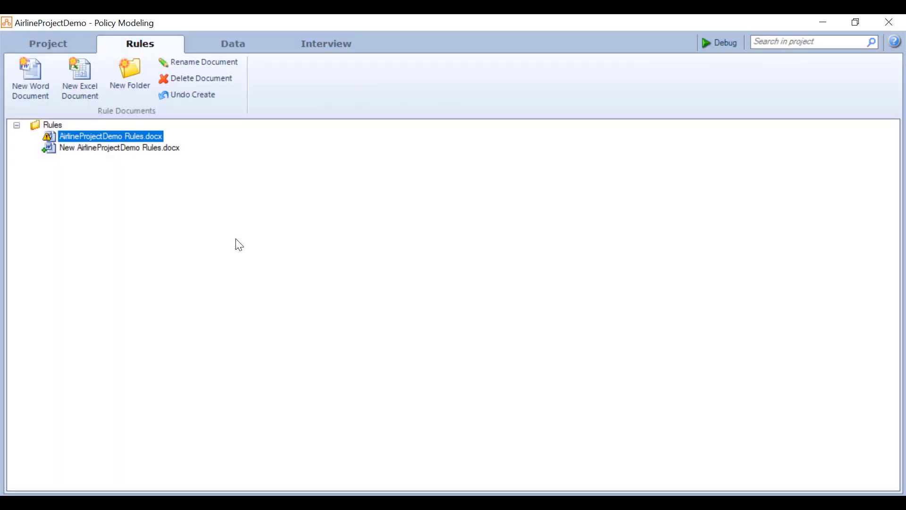
# - Paste the rule into the new document, turn it into comments, and validate without errors
pyautogui.moveTo(96, 137)
pyautogui.click(129, 150)
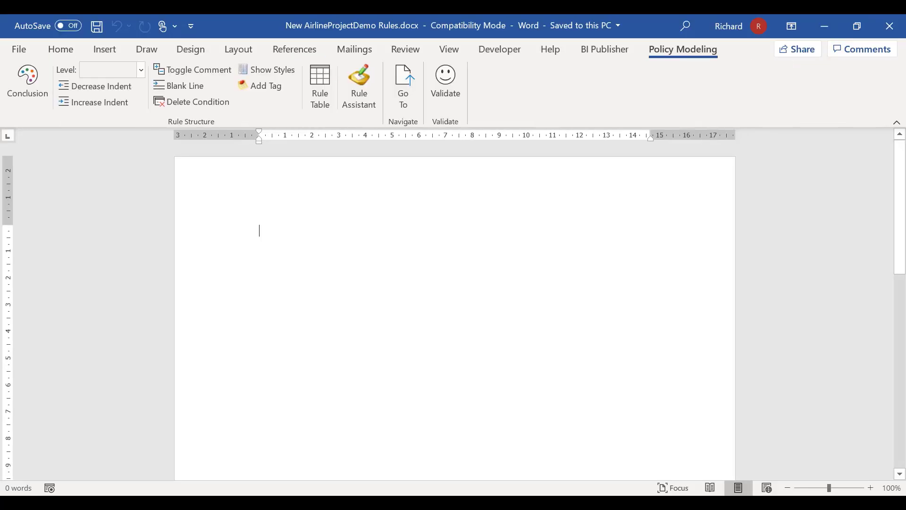
pyautogui.hotkey('ctrl', 'v')
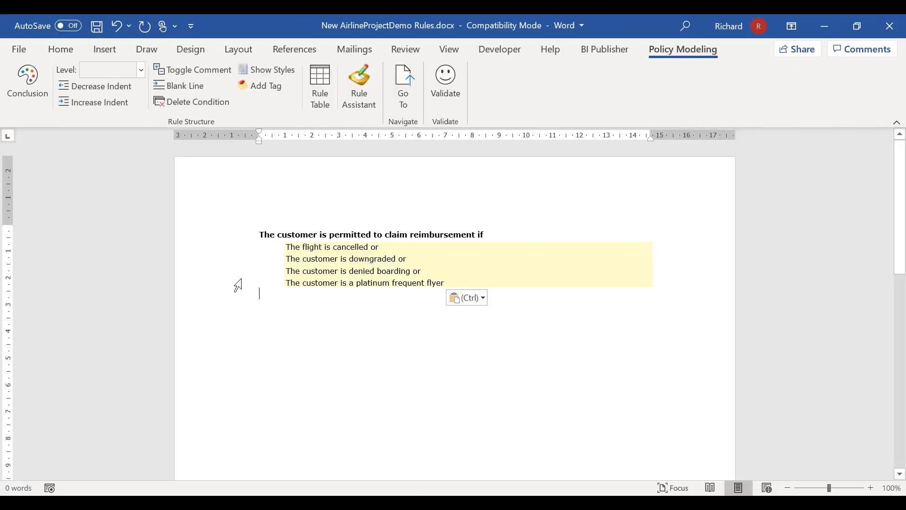
pyautogui.hotkey('ctrl', 'a')
pyautogui.click(186, 71)
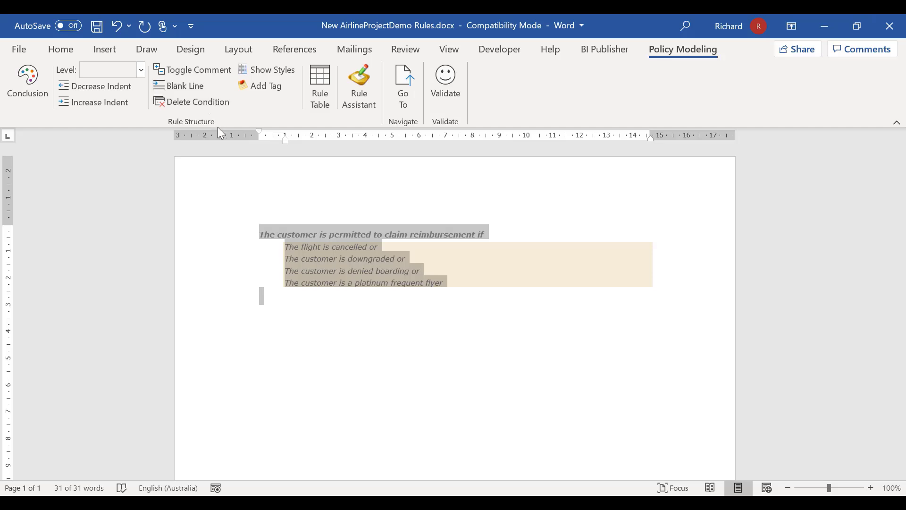
pyautogui.click(457, 91)
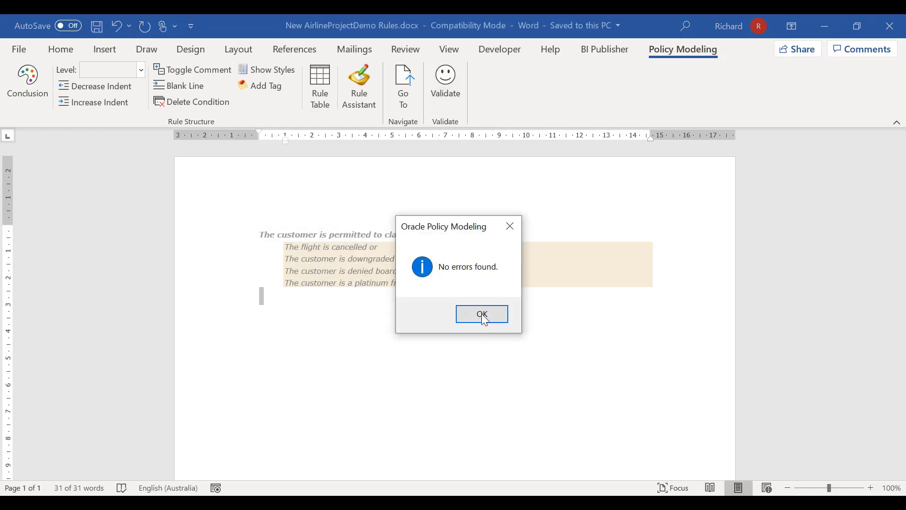
pyautogui.press('Return')
pyautogui.click(891, 26)
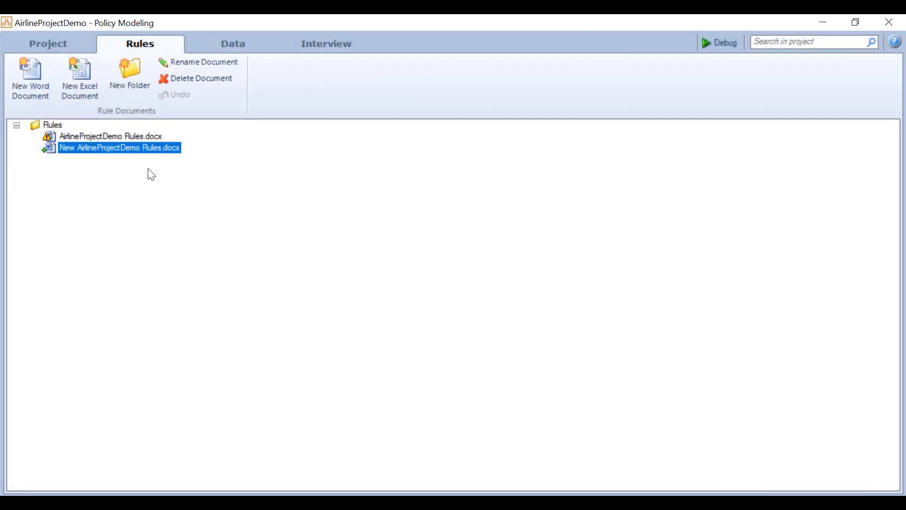
# - Rename the new document to Richards Backup.docx and view the project's attribute list
pyautogui.click(142, 145)
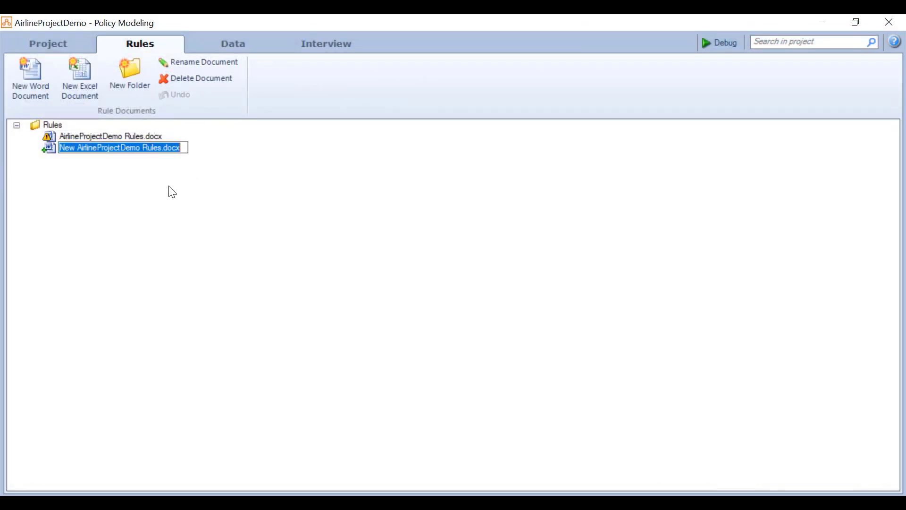
pyautogui.write('Richards Backup')
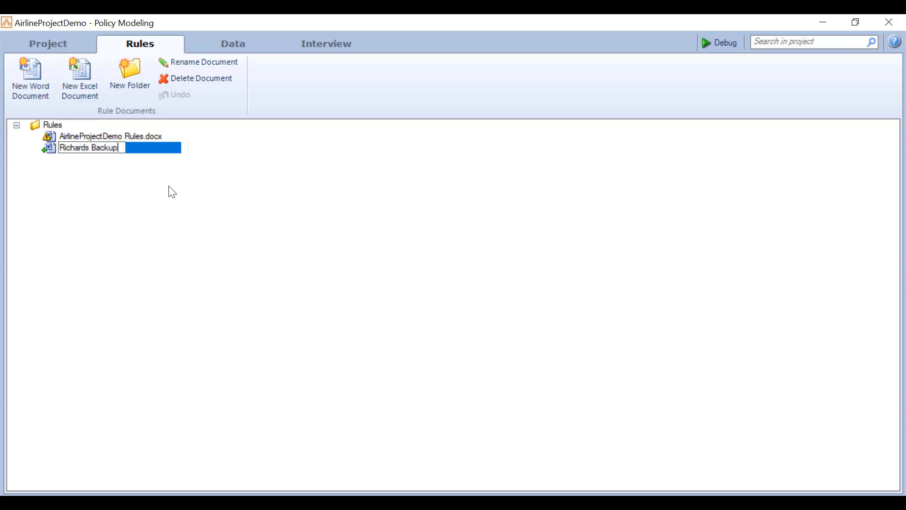
pyautogui.press('Return')
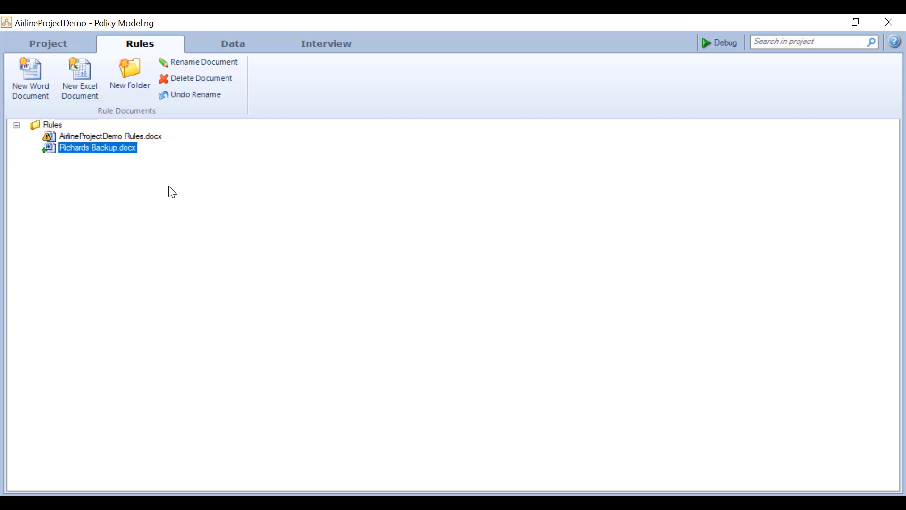
pyautogui.click(216, 48)
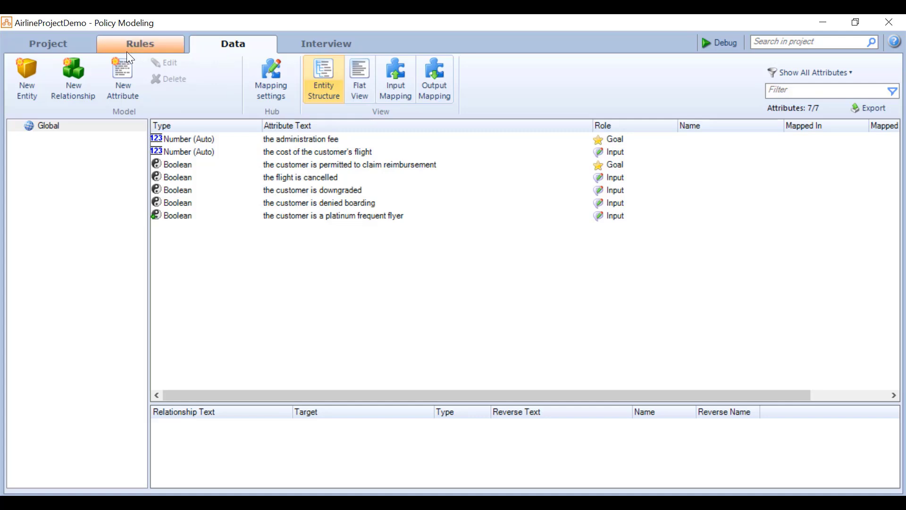
# - Try uploading the local changes to the hub with the description cleared
pyautogui.click(127, 51)
pyautogui.click(47, 44)
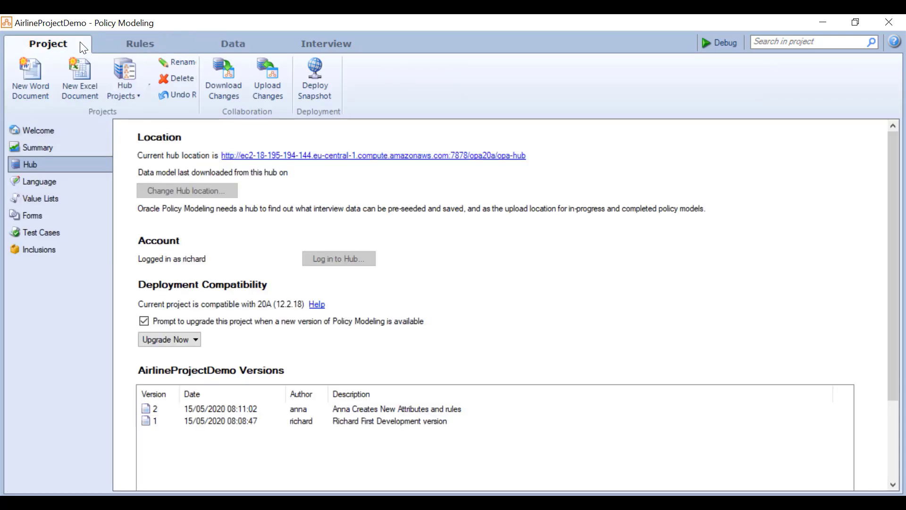
pyautogui.click(260, 92)
pyautogui.press('BackSpace')
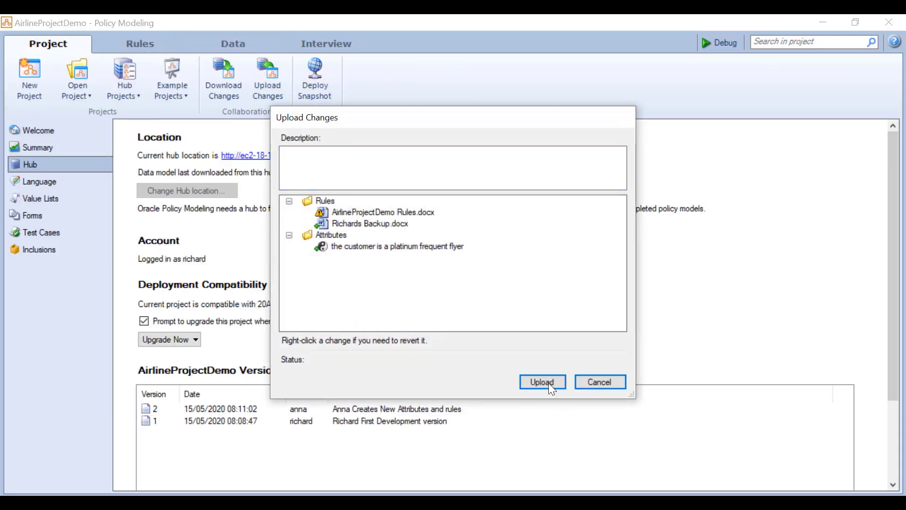
pyautogui.click(543, 382)
# - Revert the conflicting AirlineProjectDemo Rules.docx edits, then upload the remaining Richards Backup.docx change
pyautogui.rightClick(398, 230)
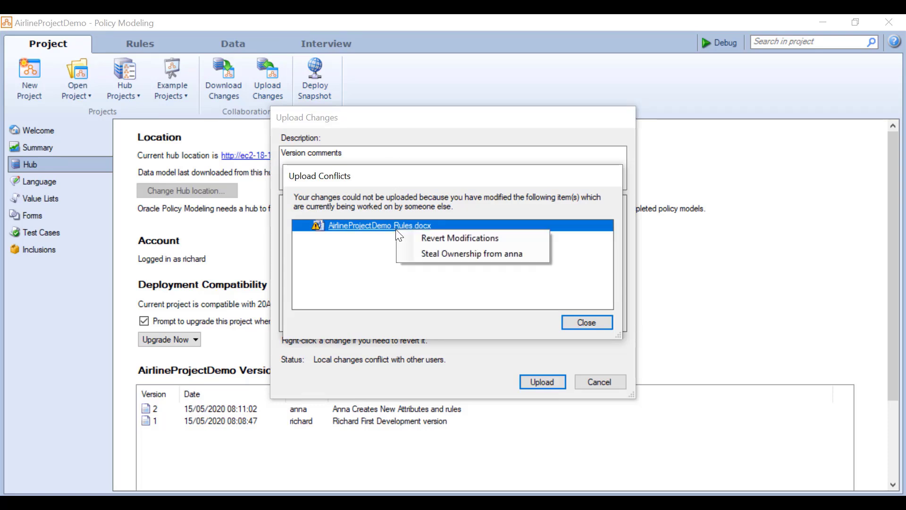
pyautogui.click(471, 237)
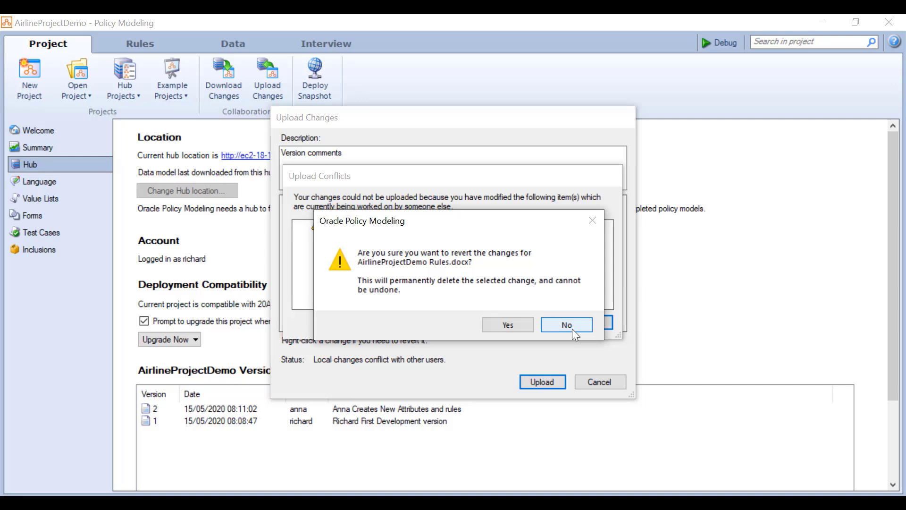
pyautogui.click(551, 326)
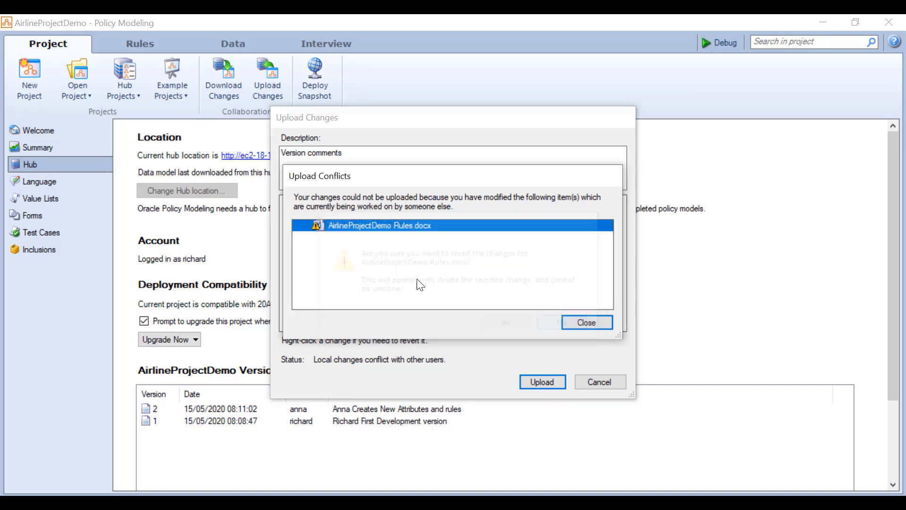
pyautogui.rightClick(405, 225)
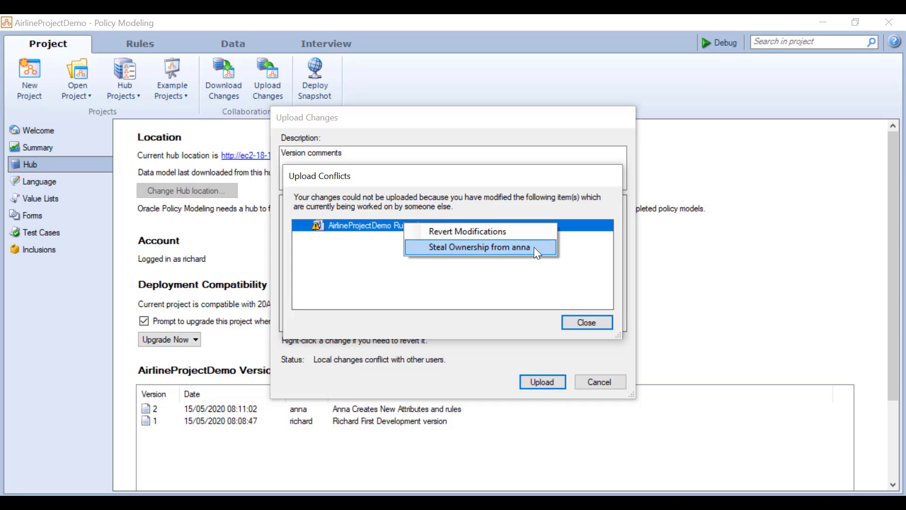
pyautogui.click(534, 247)
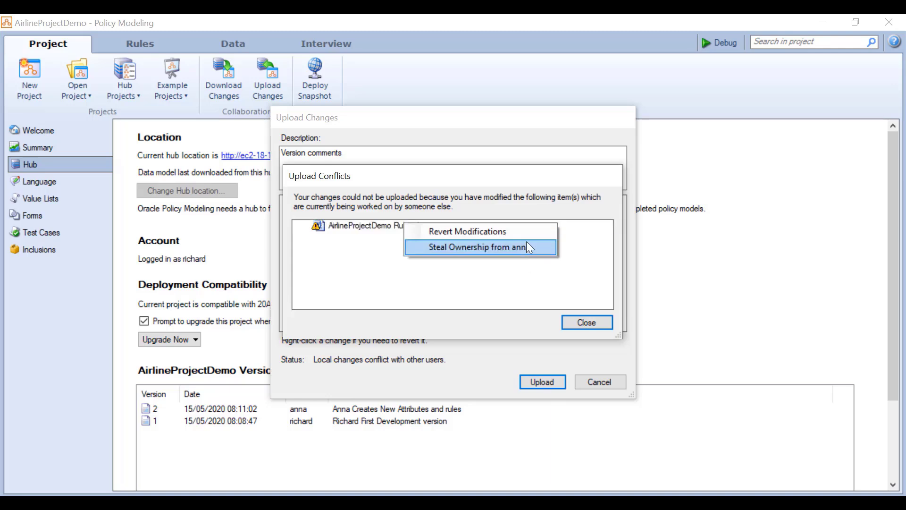
pyautogui.click(525, 232)
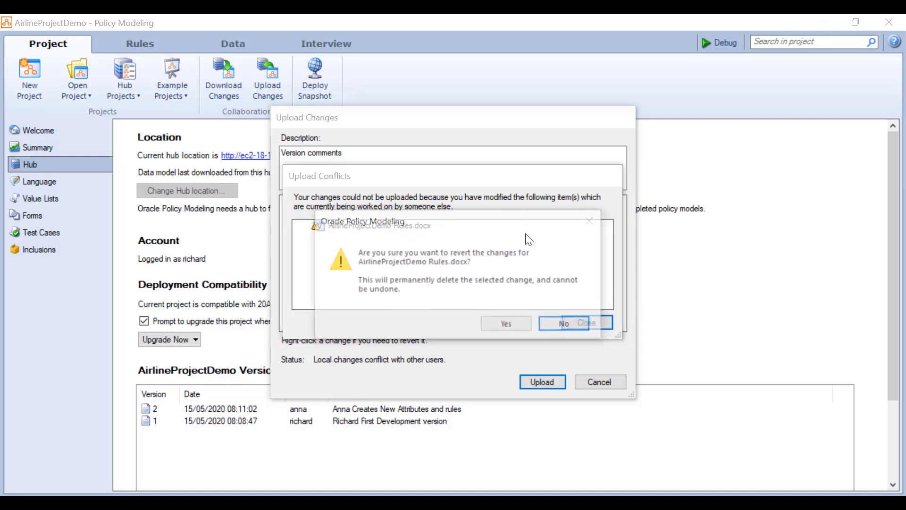
pyautogui.click(499, 330)
pyautogui.click(583, 325)
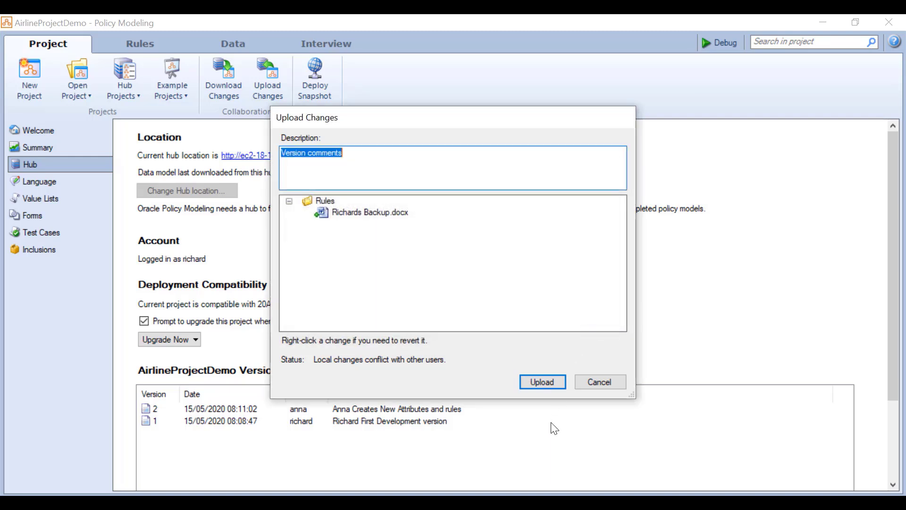
pyautogui.click(539, 378)
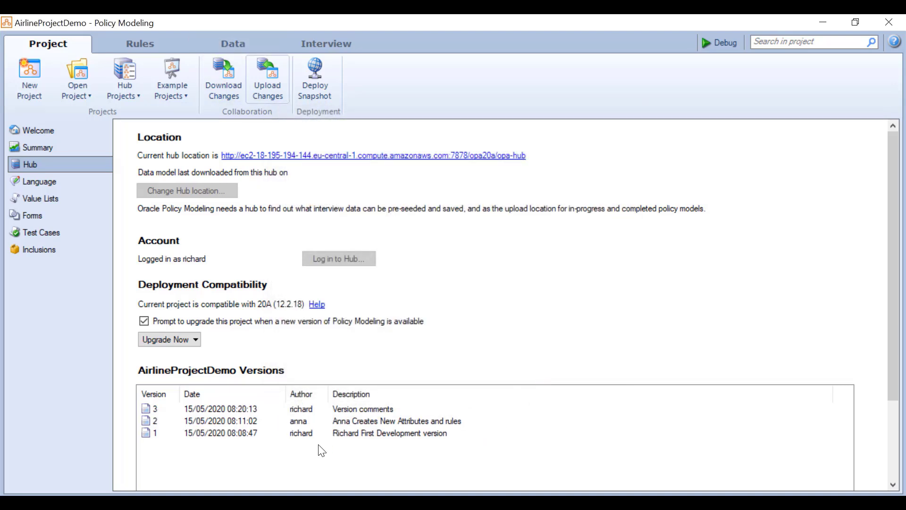
# - Return to the Rules list showing AirlineProjectDemo Rules.docx and Richards Backup.docx
pyautogui.click(149, 42)
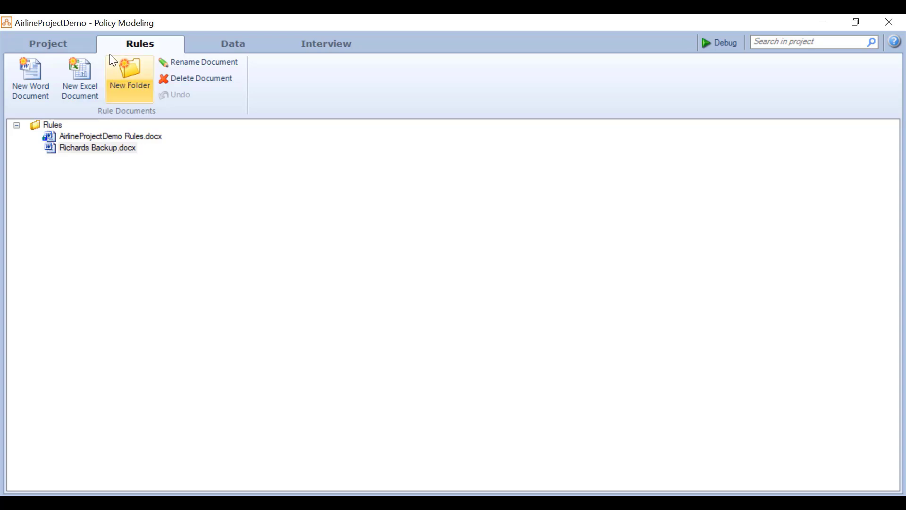
# - List the hub's projects: AirlineCheck, AirlineProject2 and AirlineProjectDemo with 3 versions
pyautogui.click(61, 42)
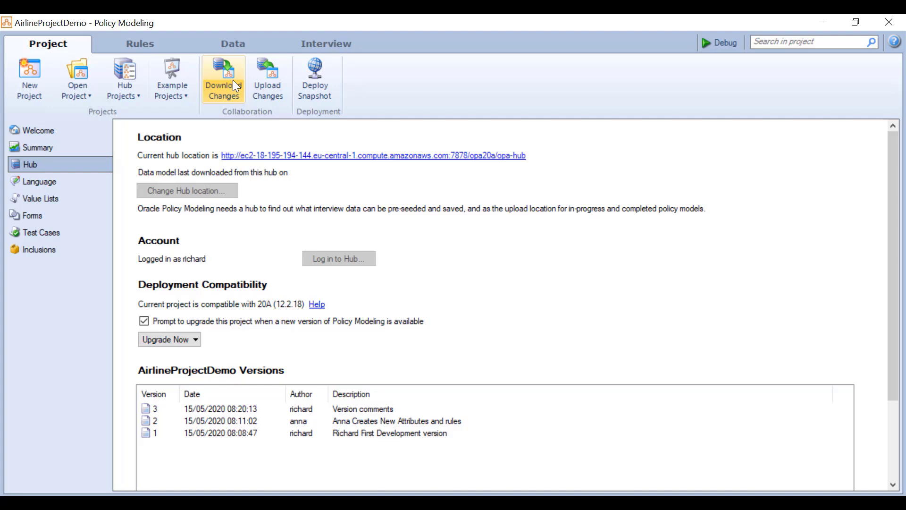
pyautogui.click(140, 44)
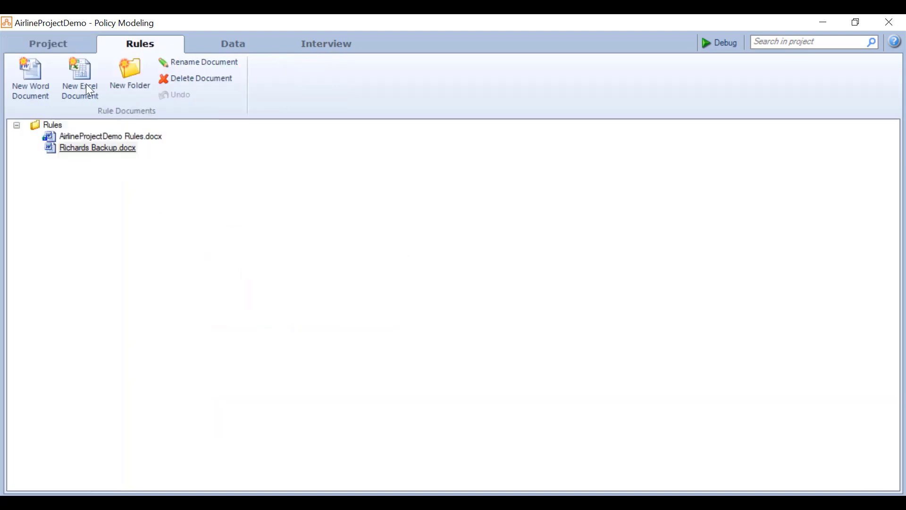
pyautogui.click(49, 51)
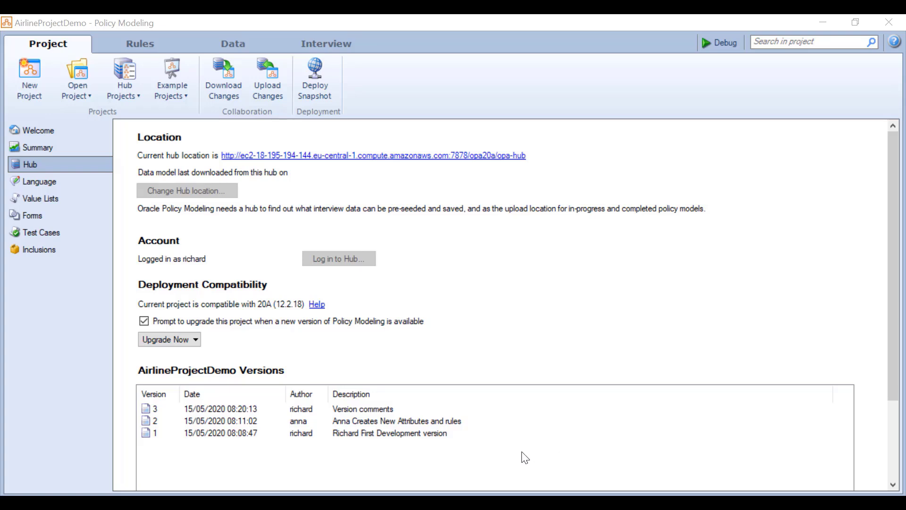
pyautogui.click(135, 83)
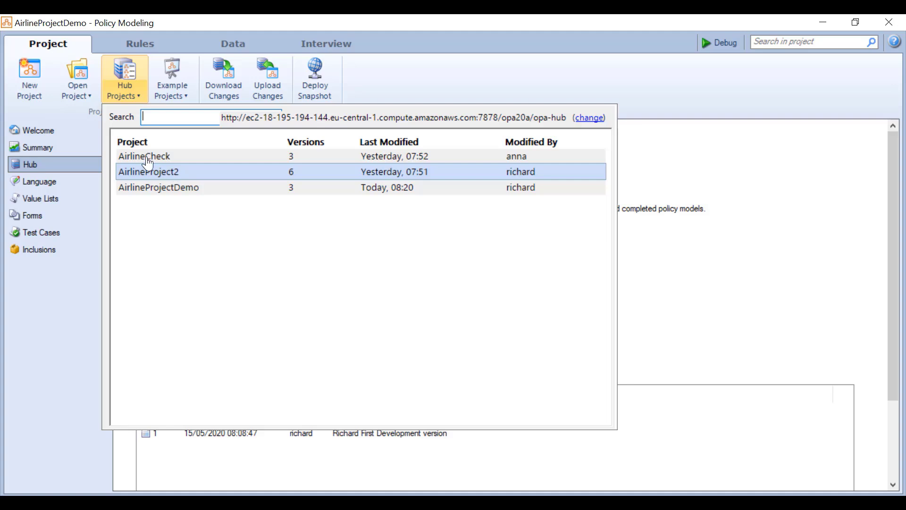
# - Start adding an inclusion and pick AirlineProject2 from a search for 'AirlineP'
pyautogui.click(80, 26)
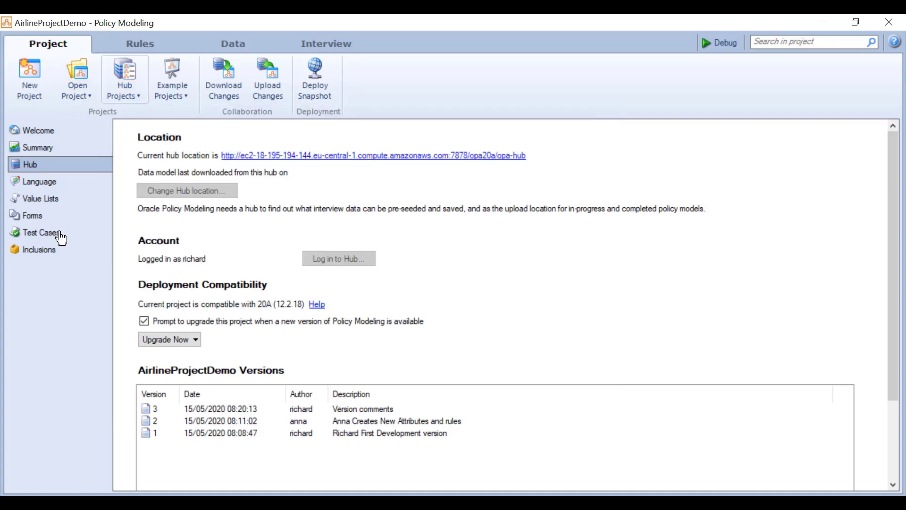
pyautogui.click(50, 250)
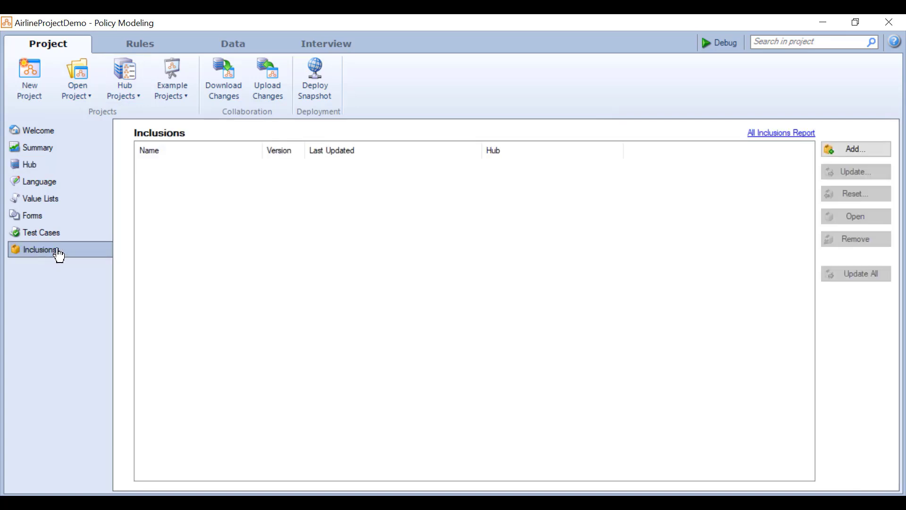
pyautogui.click(843, 155)
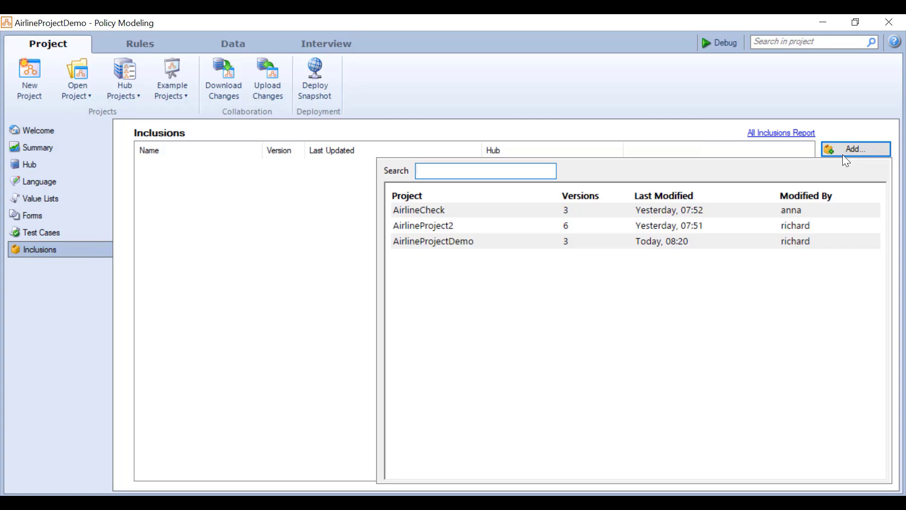
pyautogui.write('Airline')
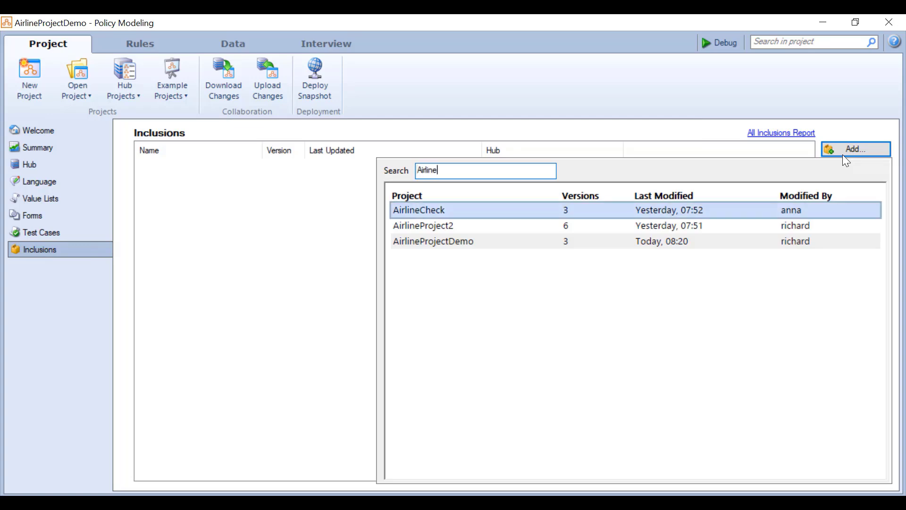
pyautogui.write('P')
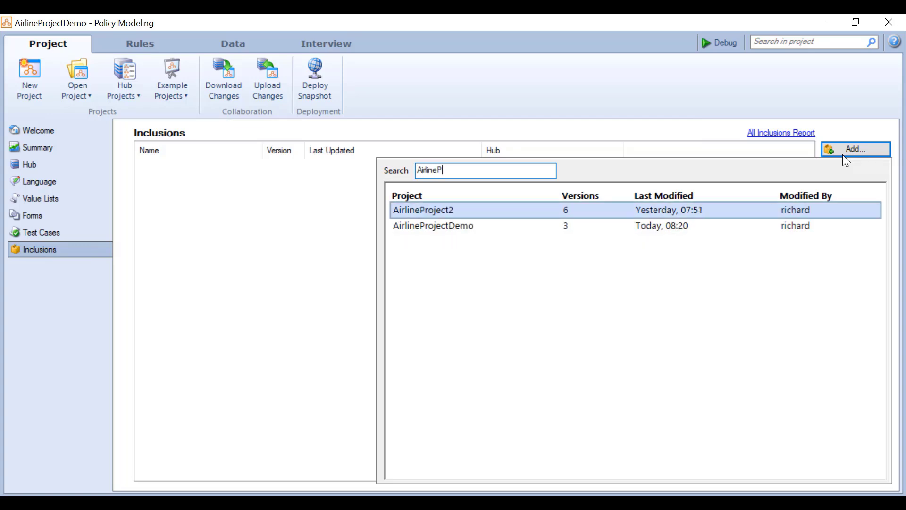
pyautogui.press('Return')
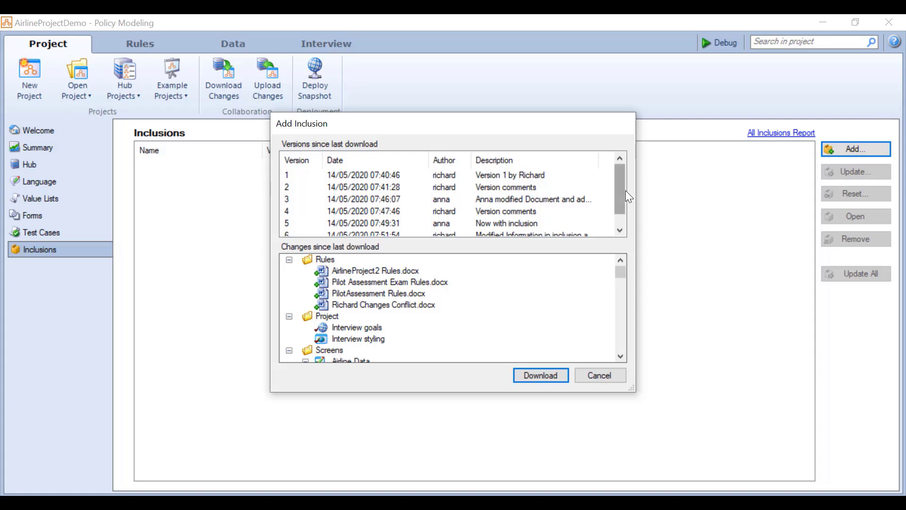
# - Review and download AirlineProject2 version 6, then check its Rules.docx among the rule documents
pyautogui.moveTo(625, 191); pyautogui.dragTo(629, 236)
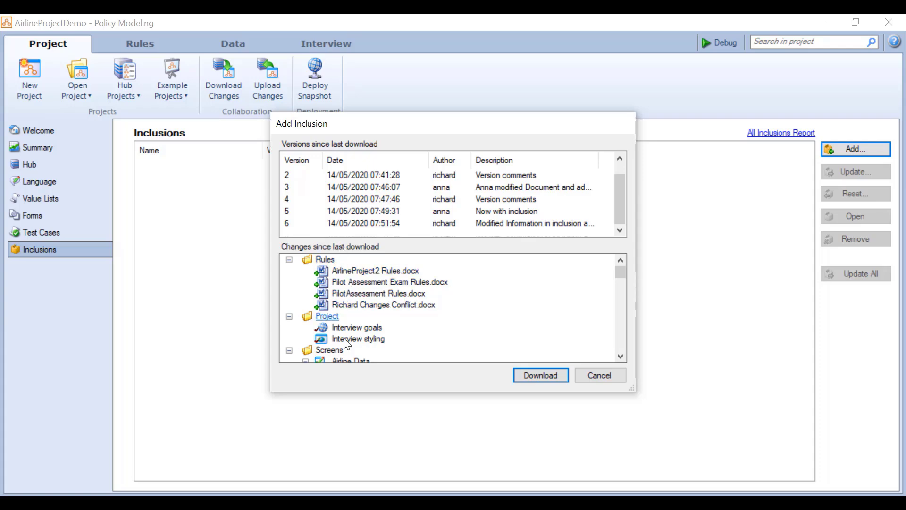
pyautogui.scroll(-2, 345, 347)
pyautogui.scroll(-10, 345, 348)
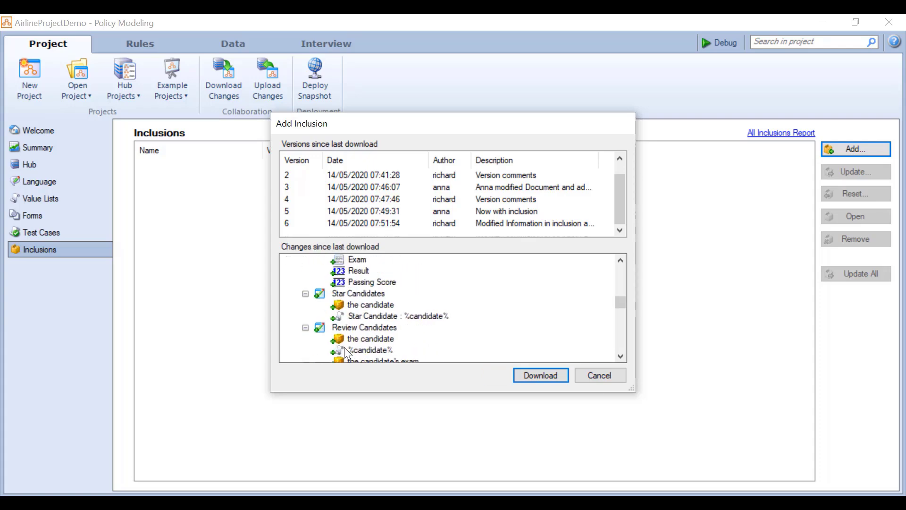
pyautogui.scroll(-3, 348, 352)
pyautogui.click(522, 374)
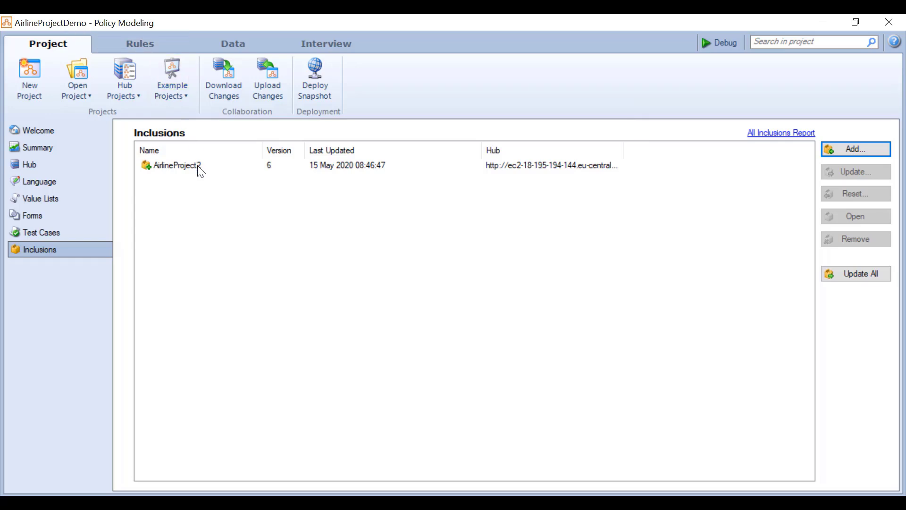
pyautogui.click(155, 43)
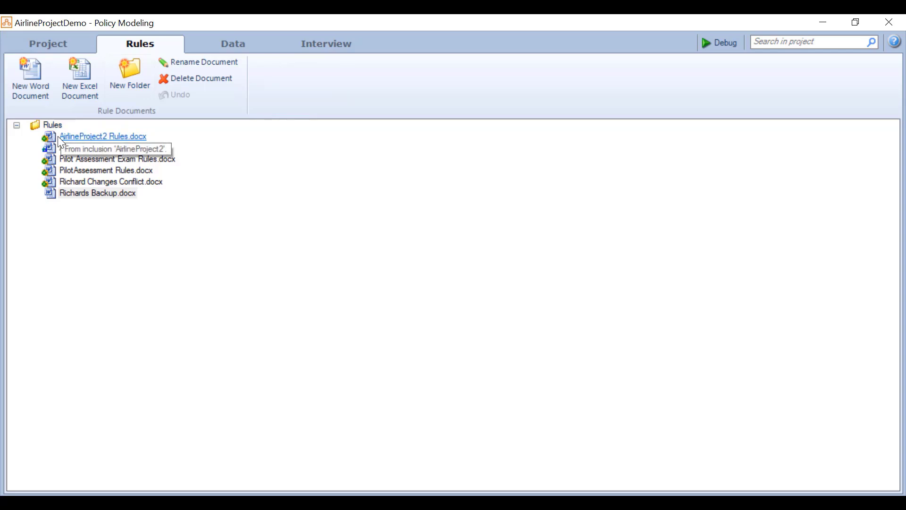
# - Browse the included attributes and interview screens, expanding Basic Candidate Data, then return to the Welcome page
pyautogui.click(214, 51)
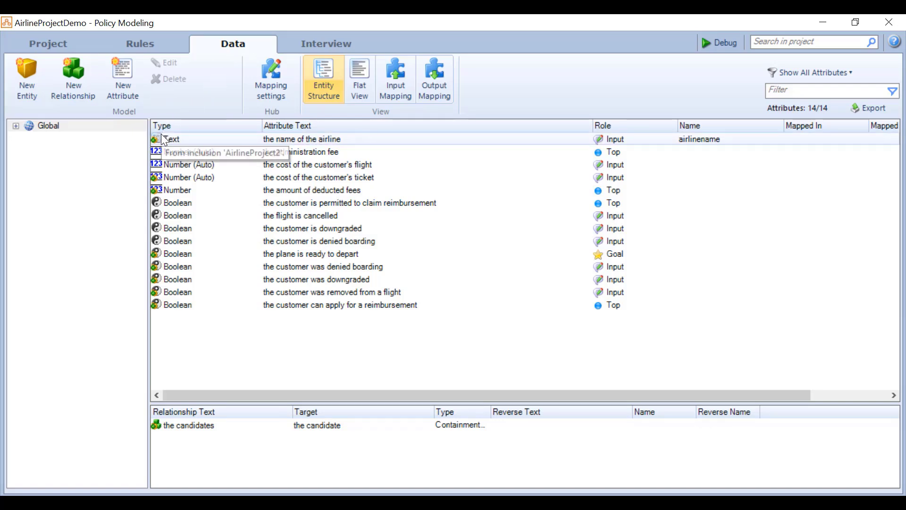
pyautogui.click(323, 43)
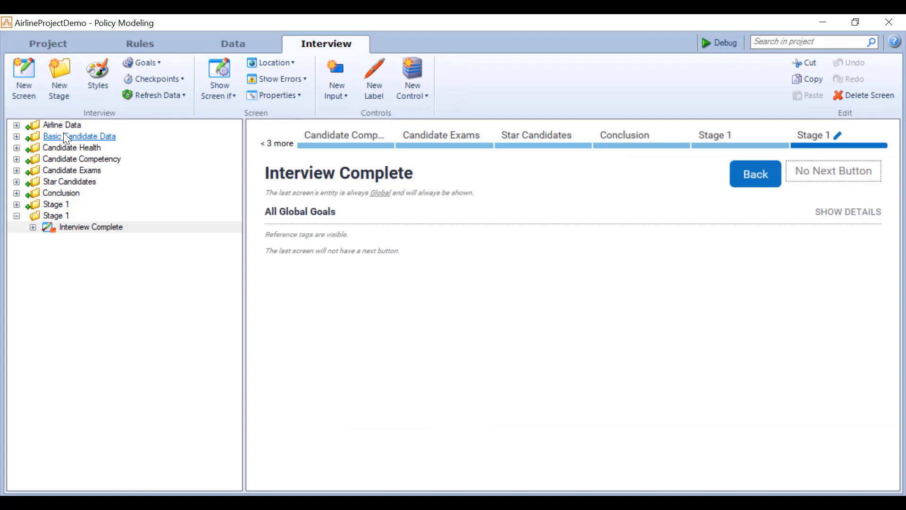
pyautogui.click(17, 136)
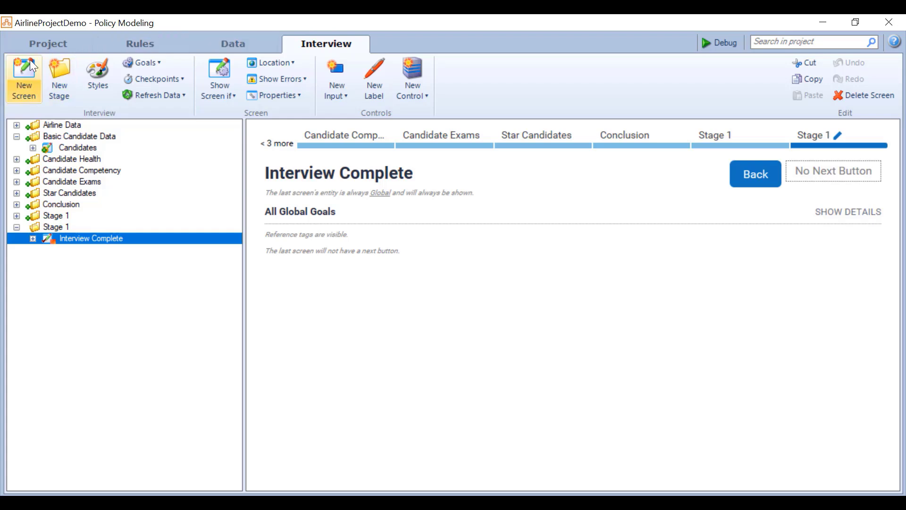
pyautogui.click(37, 43)
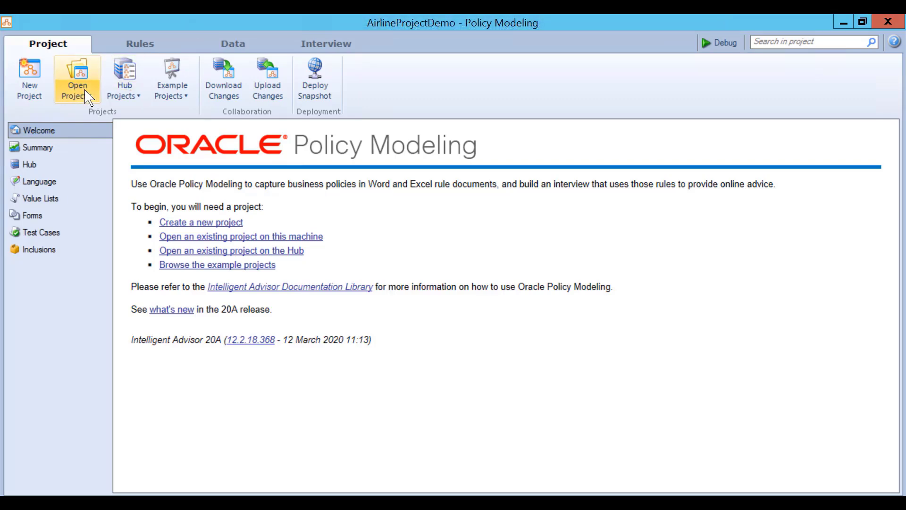
# - Search the recent projects for 'AirlineProject2' and open it
pyautogui.click(79, 87)
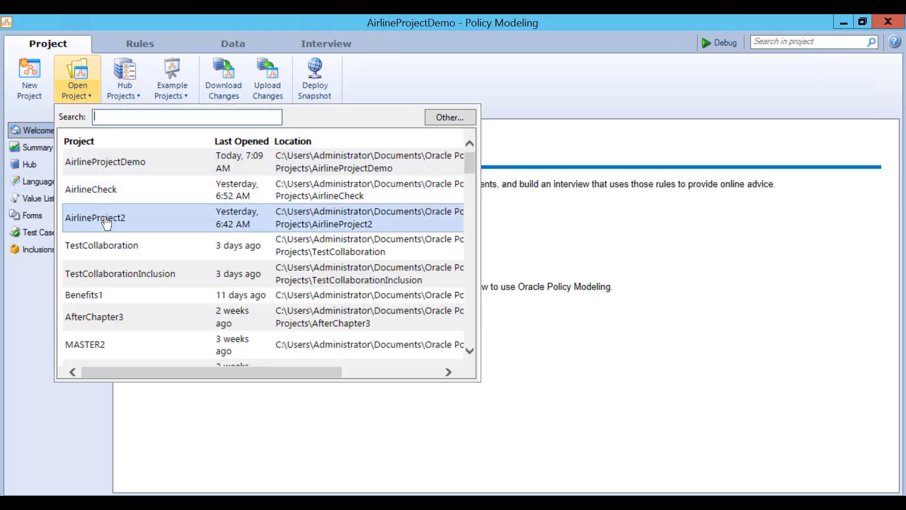
pyautogui.write('Qir')
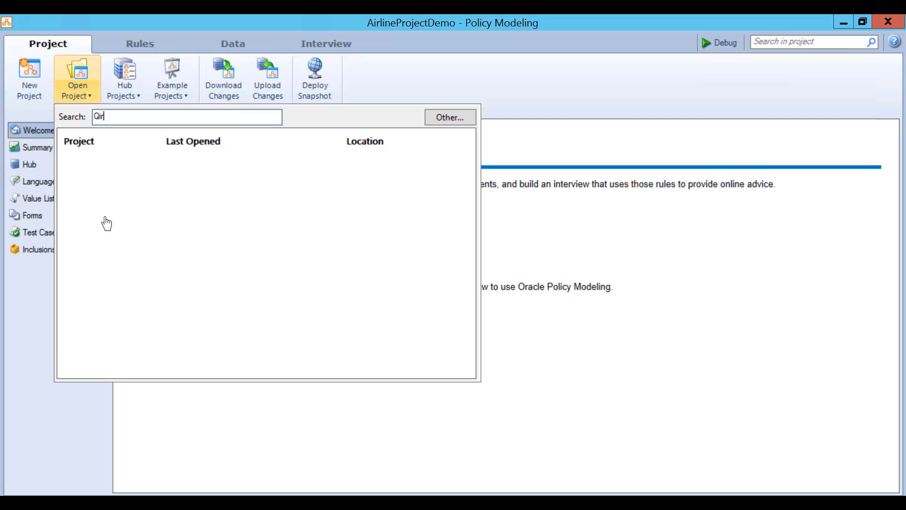
pyautogui.write('Project"')
pyautogui.press('BackSpace')
pyautogui.press('BackSpace')
pyautogui.press('BackSpace')
pyautogui.press('BackSpace')
pyautogui.press('BackSpace')
pyautogui.press('BackSpace')
pyautogui.press('BackSpace')
pyautogui.press('BackSpace')
pyautogui.press('BackSpace')
pyautogui.press('BackSpace')
pyautogui.press('BackSpace')
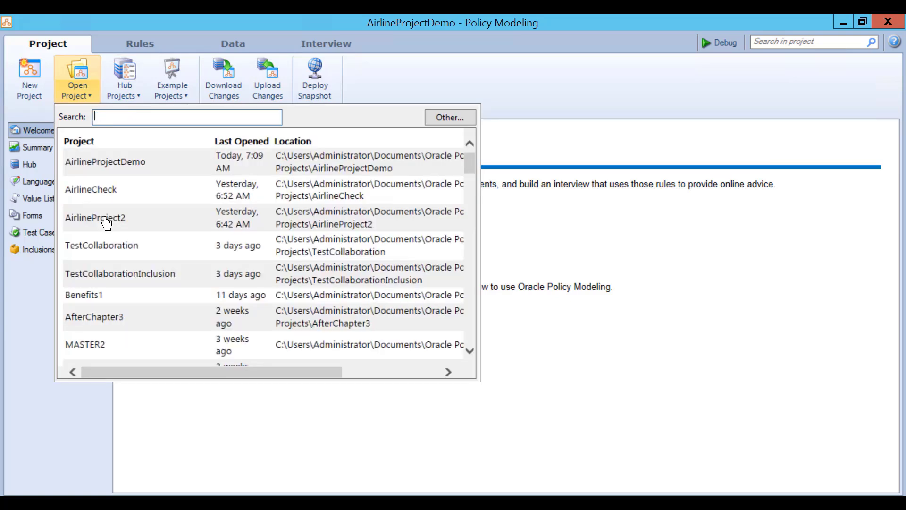
pyautogui.write('Air')
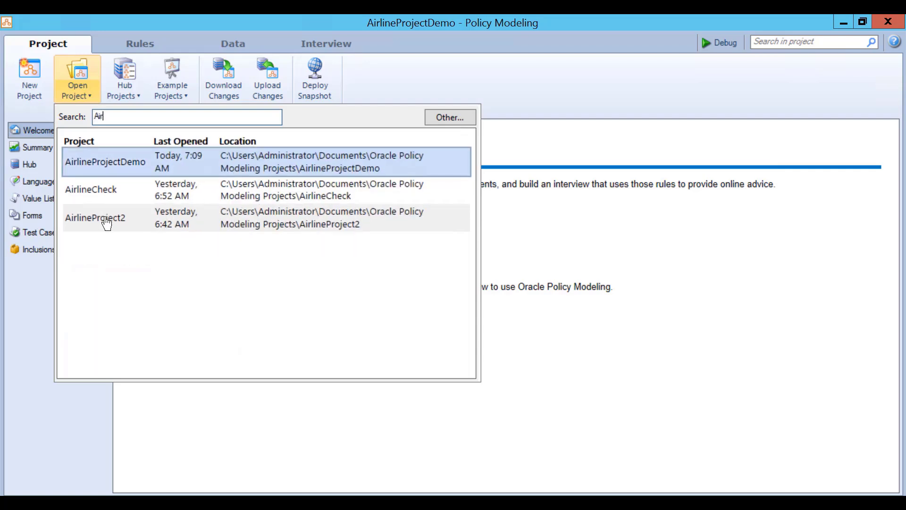
pyautogui.write('lineProject"')
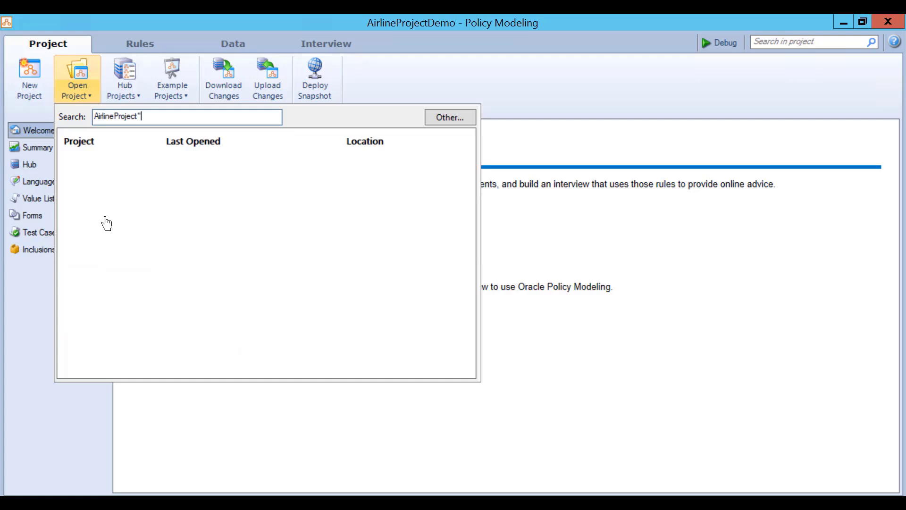
pyautogui.press('BackSpace')
pyautogui.write('2')
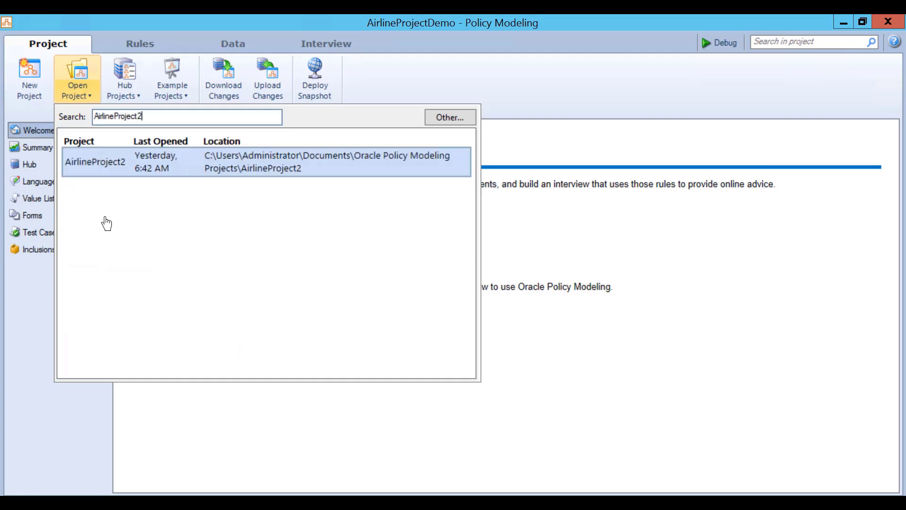
pyautogui.press('Return')
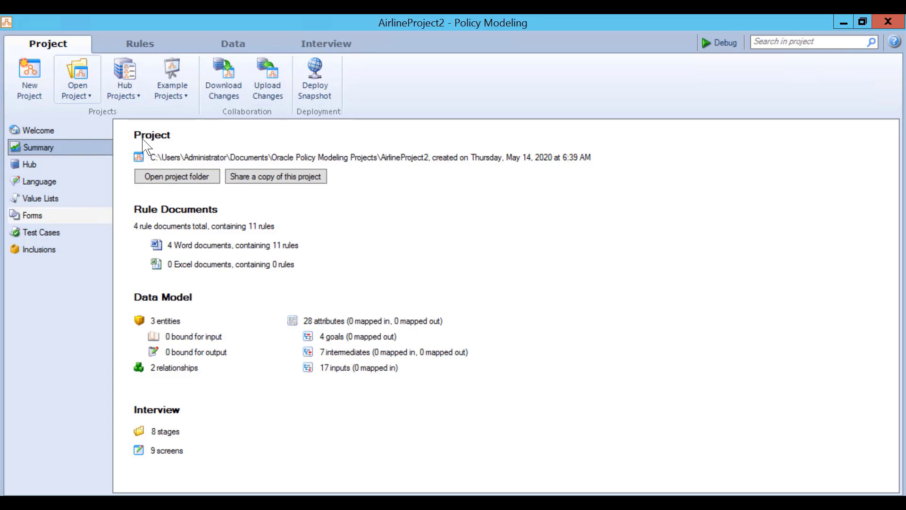
# - Change 'the cost of the customer's ticket' to a Currency attribute and begin Upload Changes
pyautogui.click(236, 43)
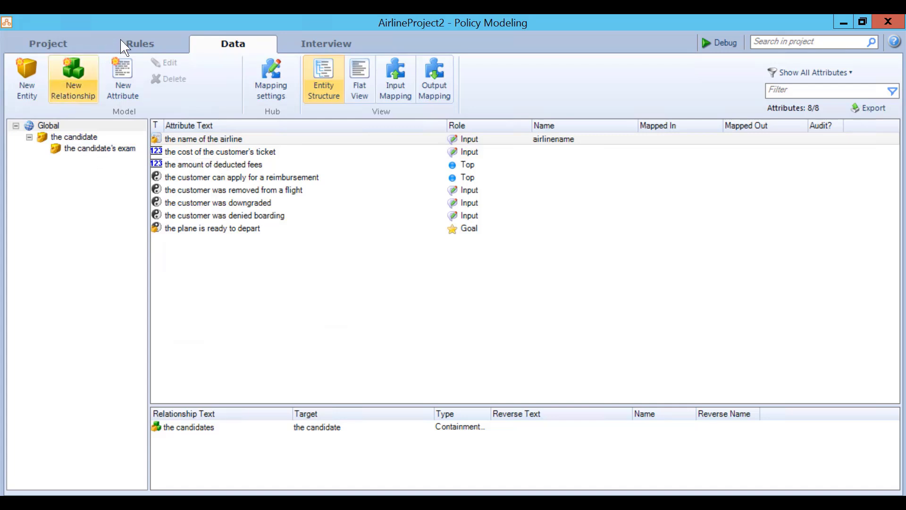
pyautogui.click(136, 50)
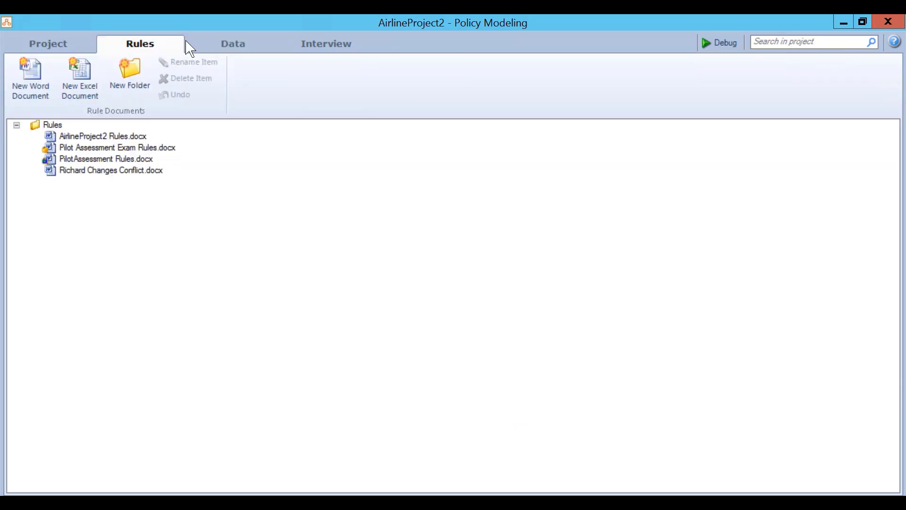
pyautogui.click(225, 47)
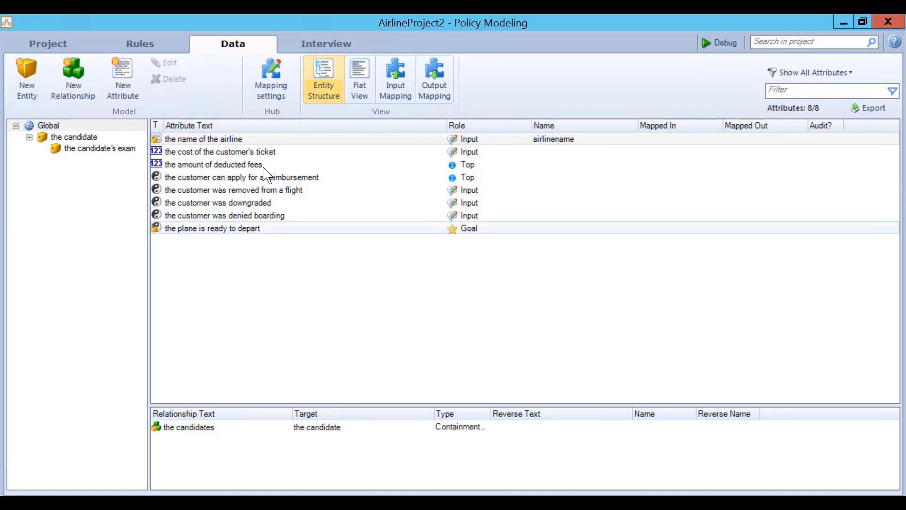
pyautogui.doubleClick(214, 151)
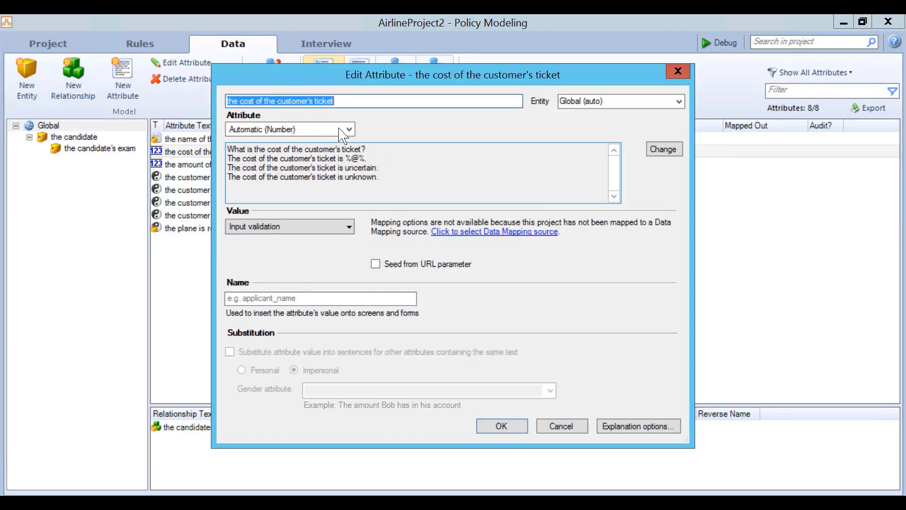
pyautogui.click(349, 129)
pyautogui.click(255, 174)
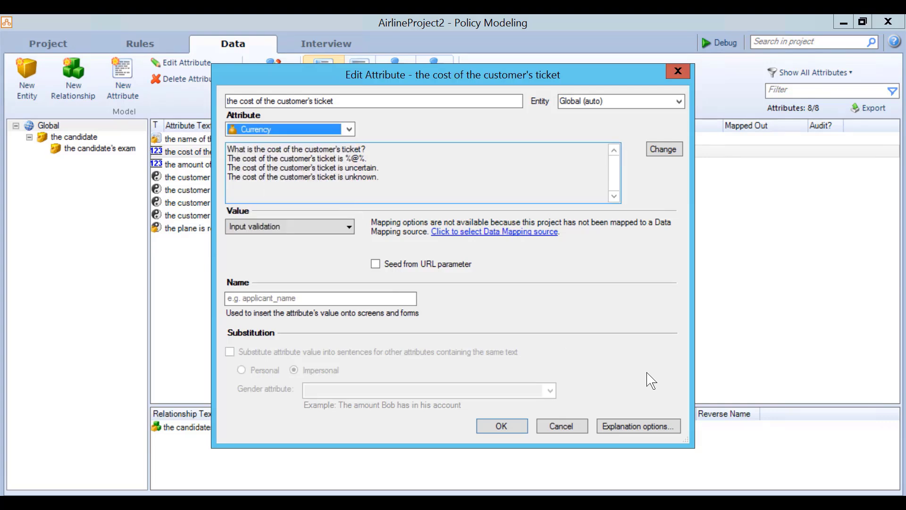
pyautogui.click(500, 427)
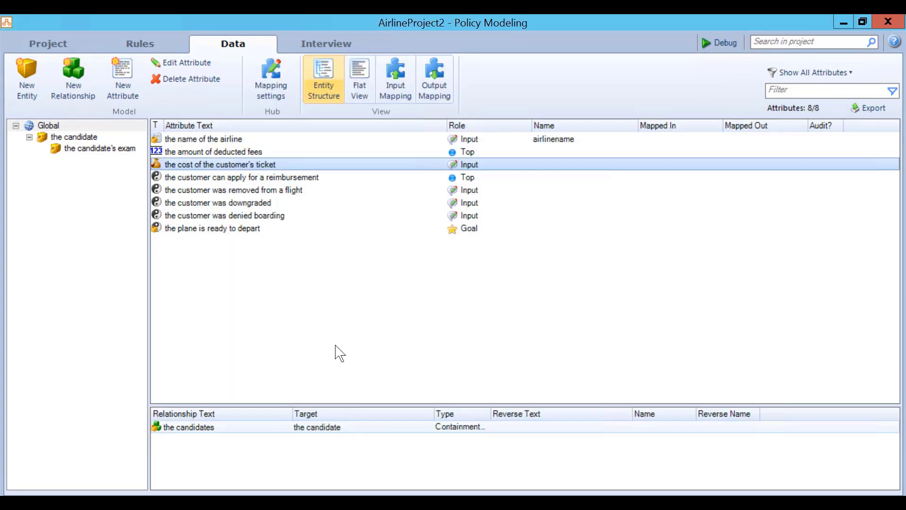
pyautogui.click(53, 49)
pyautogui.click(267, 78)
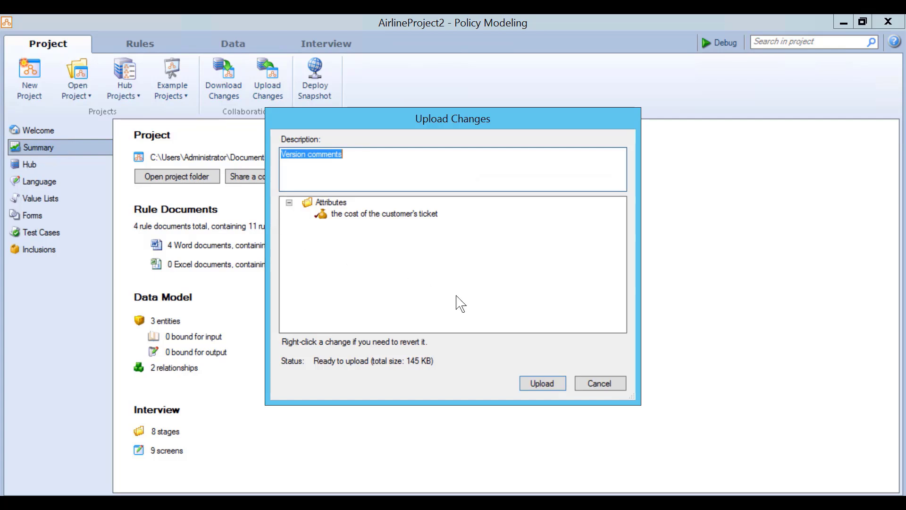
# - After the out-of-date warning, download the newer changes from the hub
pyautogui.click(544, 383)
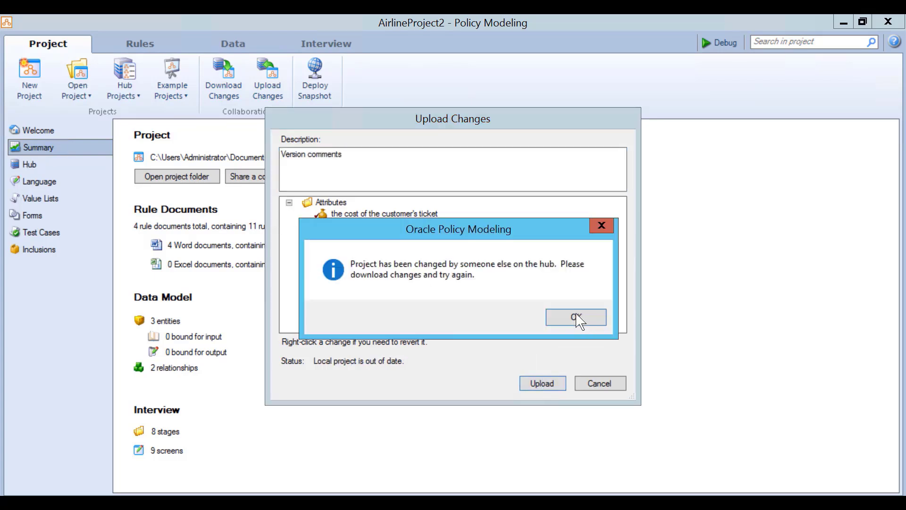
pyautogui.click(577, 318)
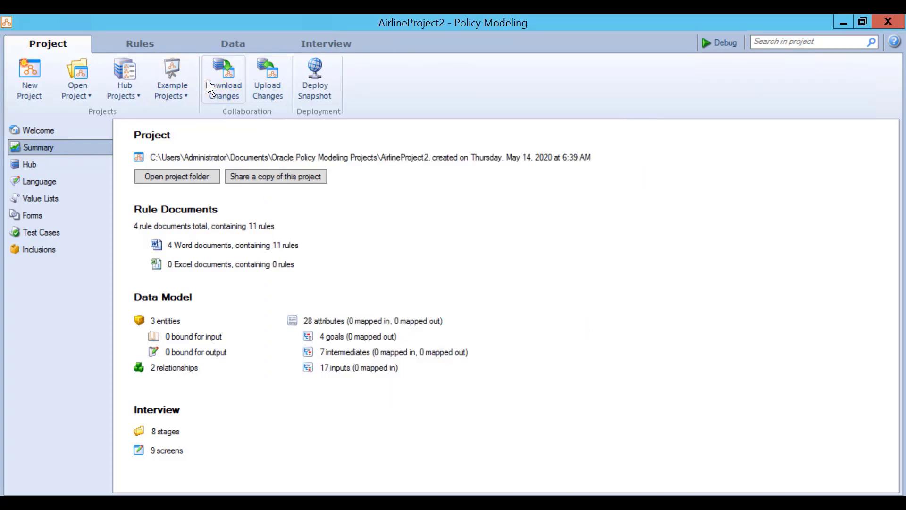
pyautogui.click(223, 78)
pyautogui.click(538, 380)
# - Upload the ticket-cost change and switch back to AirlineProjectDemo's inclusions
pyautogui.click(268, 80)
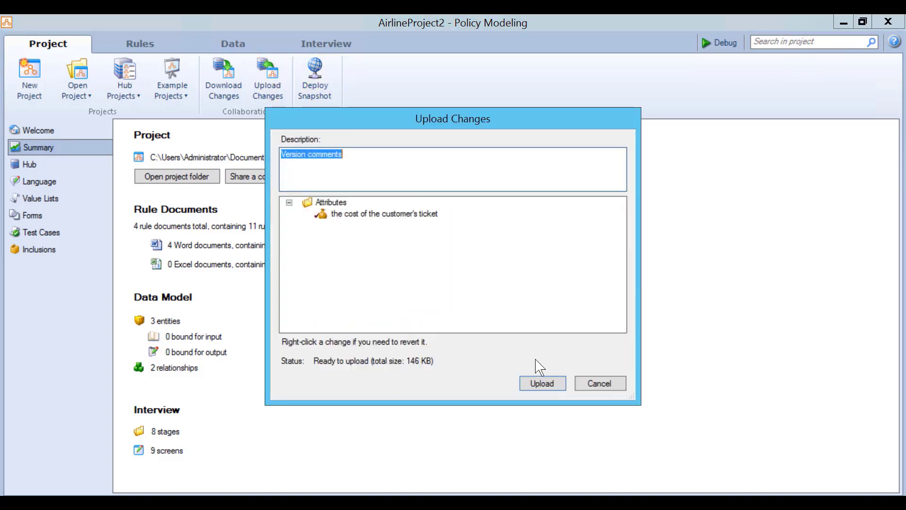
pyautogui.click(549, 385)
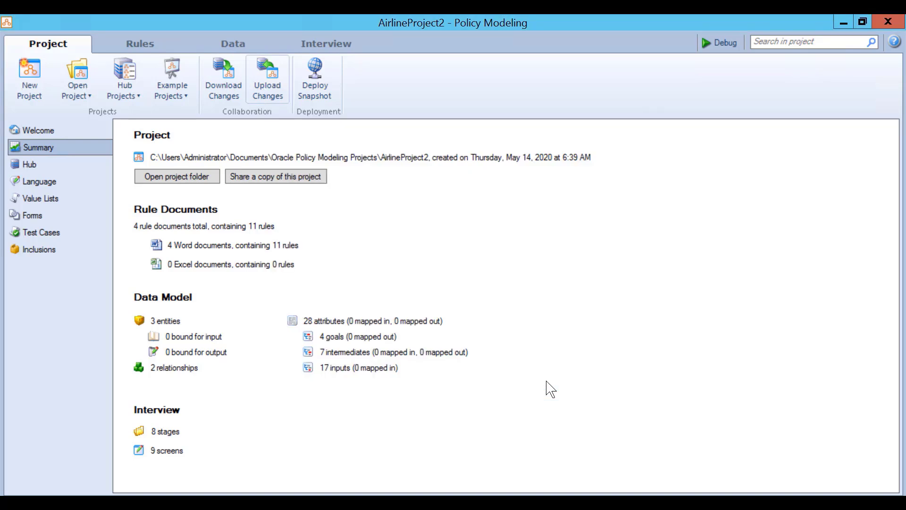
pyautogui.click(638, 15)
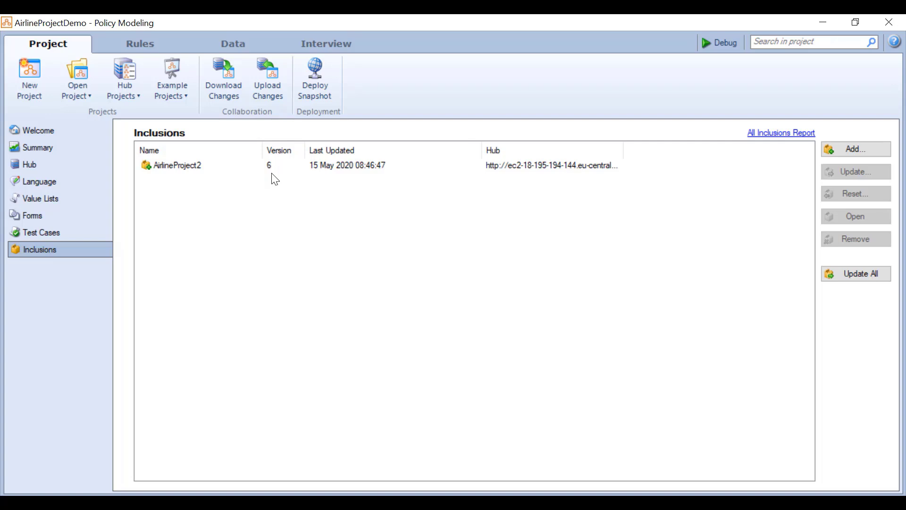
# - Generate the All Inclusions Report, save it as inclusions-report_20200515074835.csv, and show the desktop
pyautogui.click(780, 137)
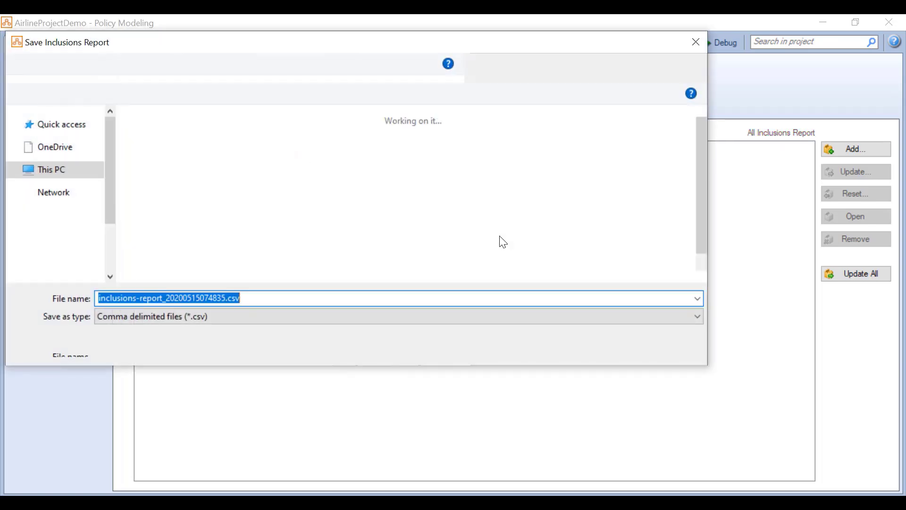
pyautogui.click(607, 344)
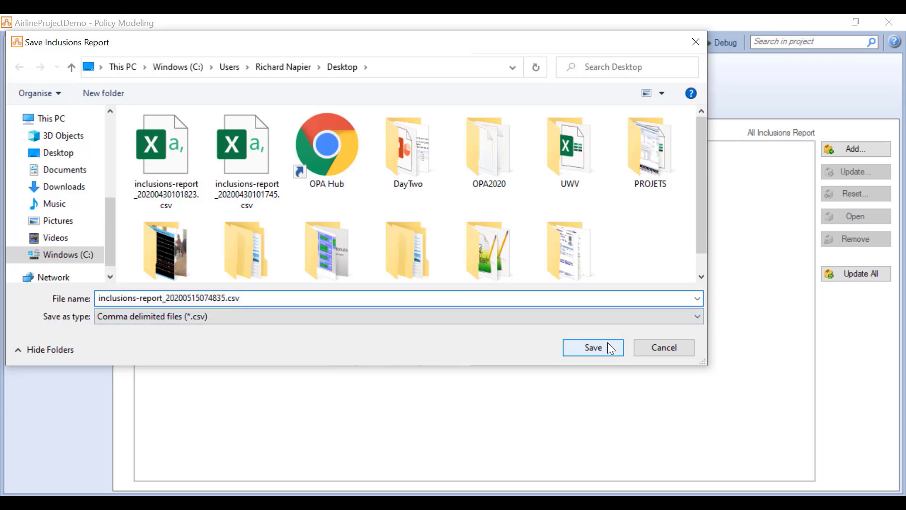
pyautogui.rightClick(560, 503)
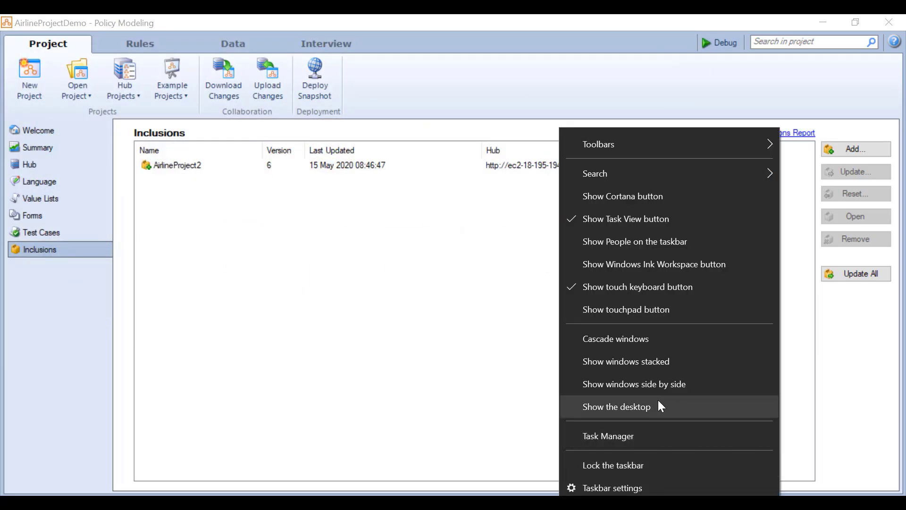
pyautogui.click(658, 402)
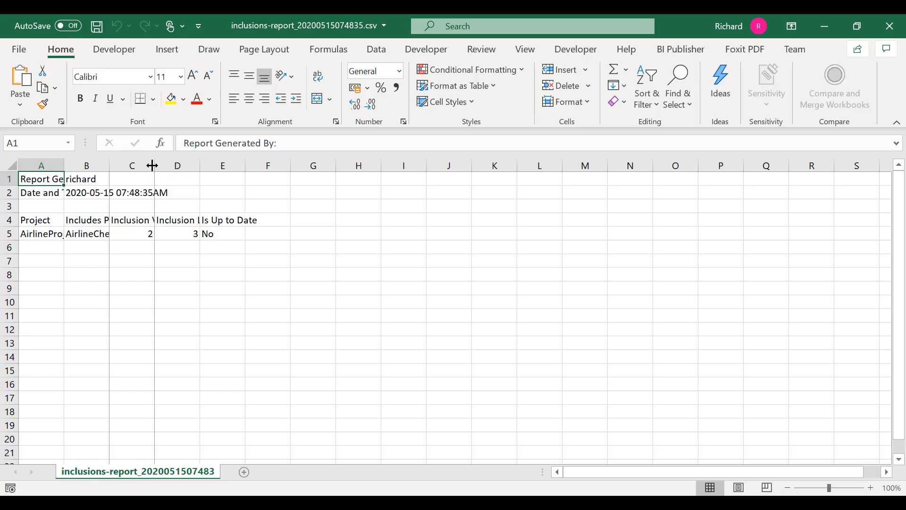
# - Autofit columns C and D to read the inclusion versions, then close Excel without saving
pyautogui.doubleClick(154, 168)
pyautogui.doubleClick(228, 167)
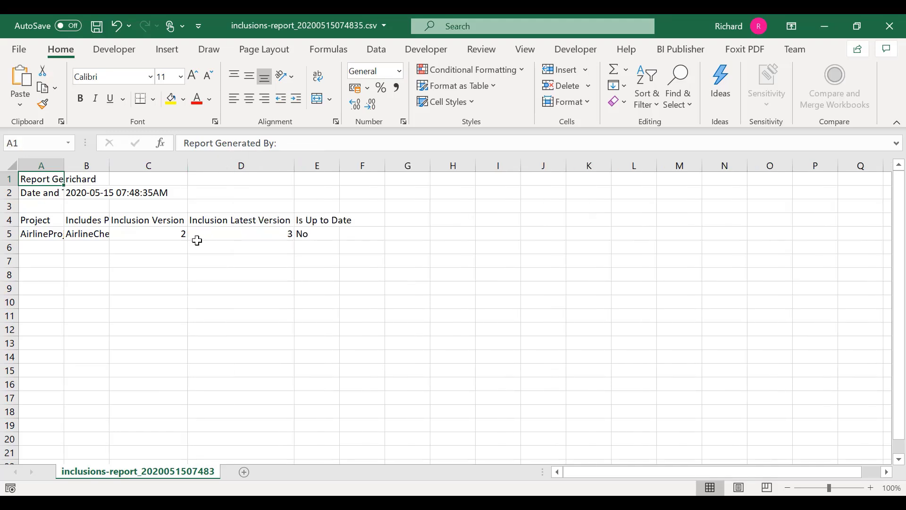
pyautogui.click(317, 241)
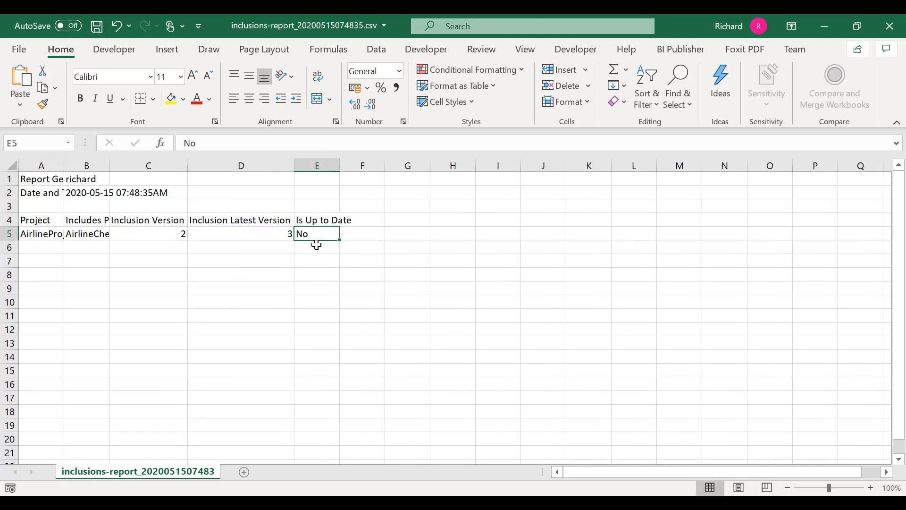
pyautogui.click(890, 26)
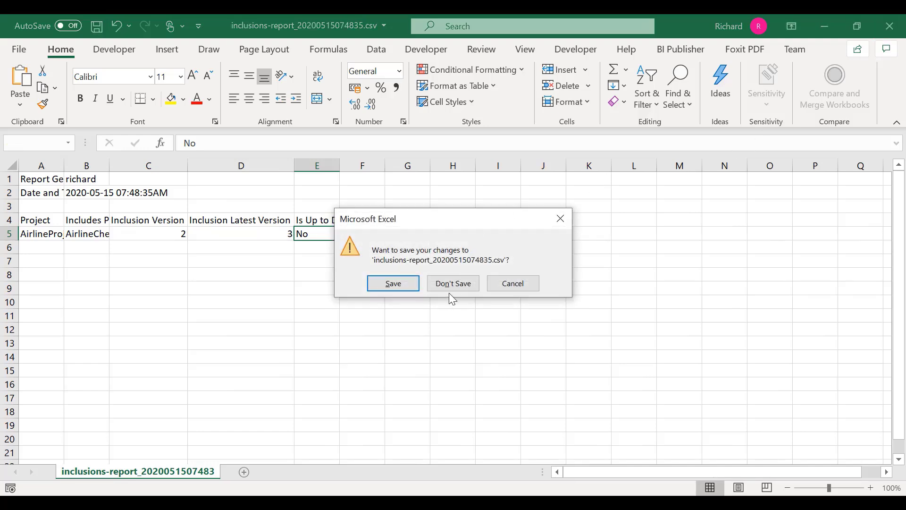
pyautogui.click(451, 289)
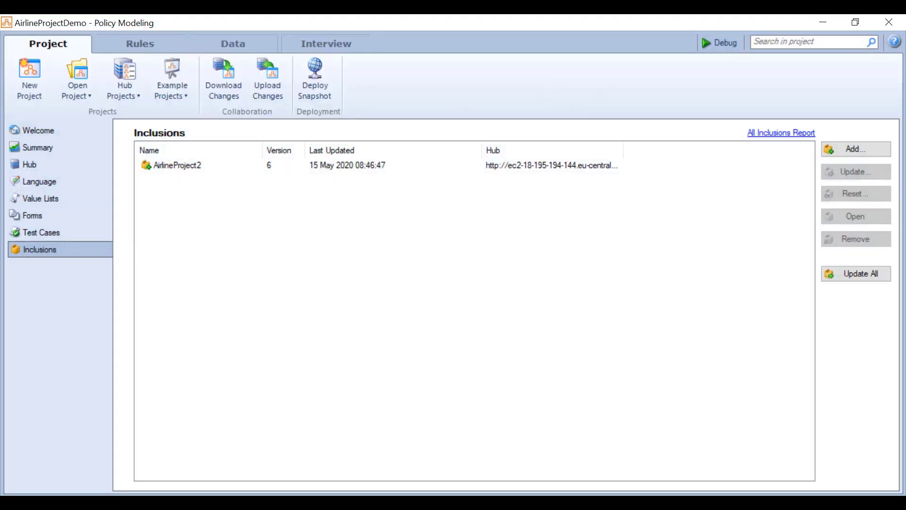
# - Update the AirlineProject2 inclusion by downloading its version 7 changes
pyautogui.click(334, 174)
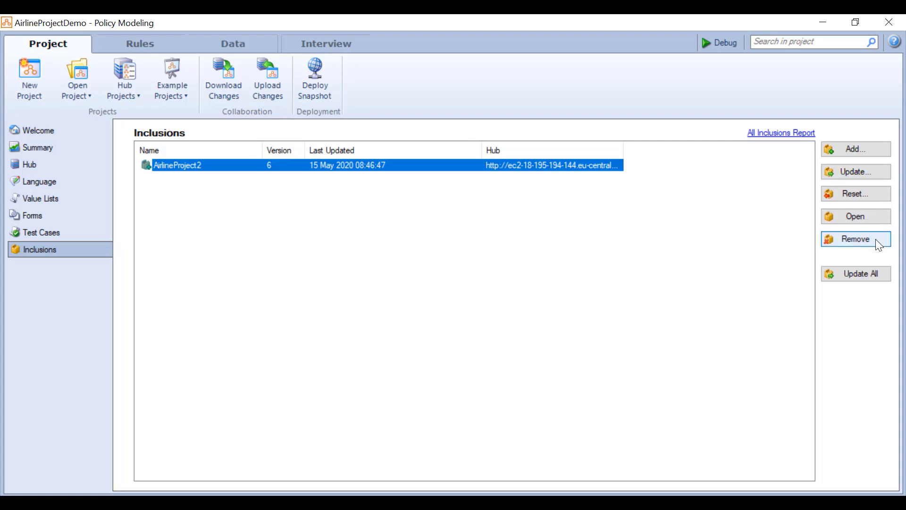
pyautogui.click(877, 170)
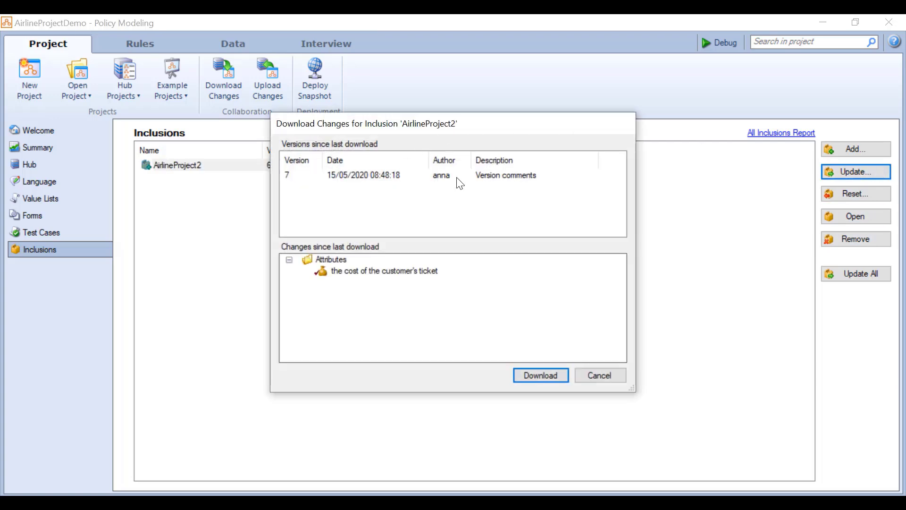
pyautogui.click(552, 379)
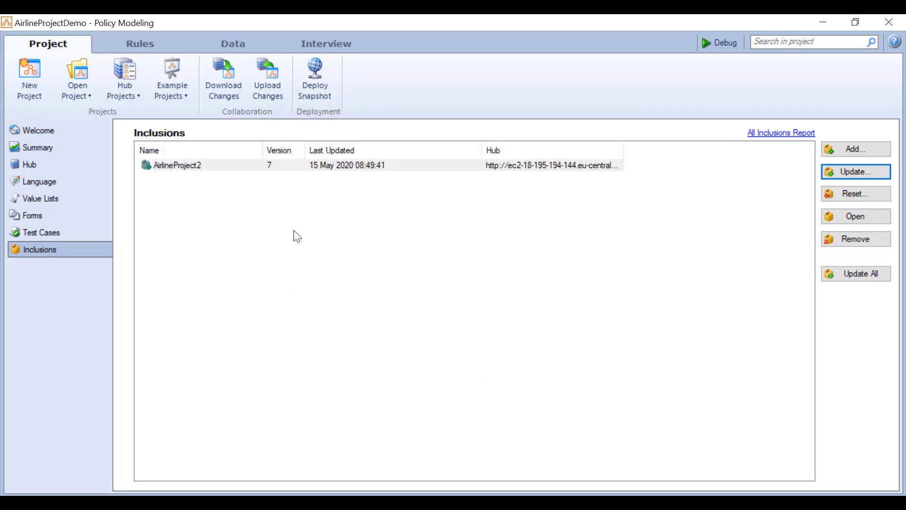
# - Review the project's attributes, including the ticket cost now brought in as a Currency attribute
pyautogui.click(226, 47)
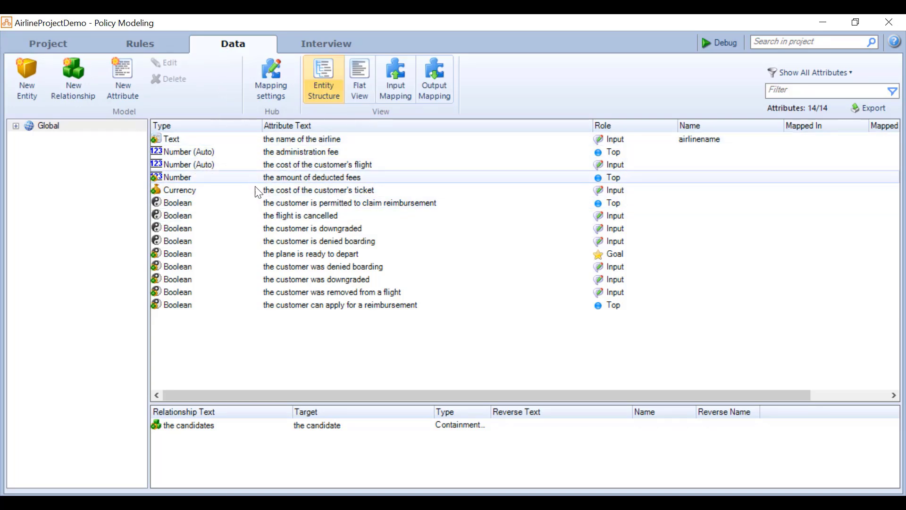
pyautogui.moveTo(190, 191)
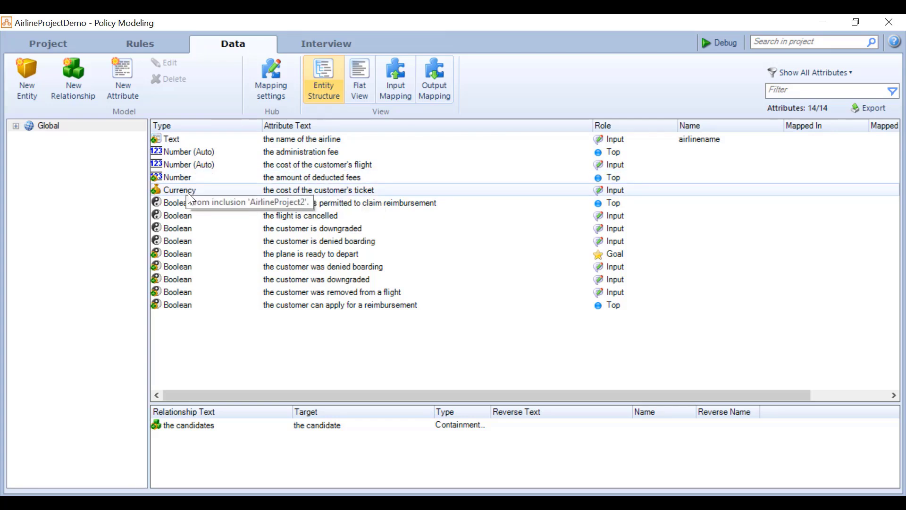
pyautogui.click(70, 47)
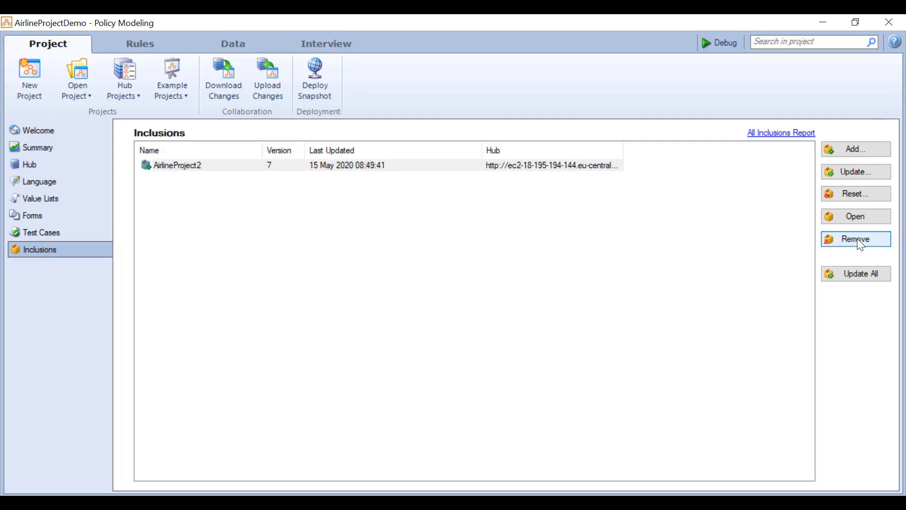
# - Rename the attribute 'the plane is ready to depart' to b_ready, then go back to Inclusions
pyautogui.click(216, 45)
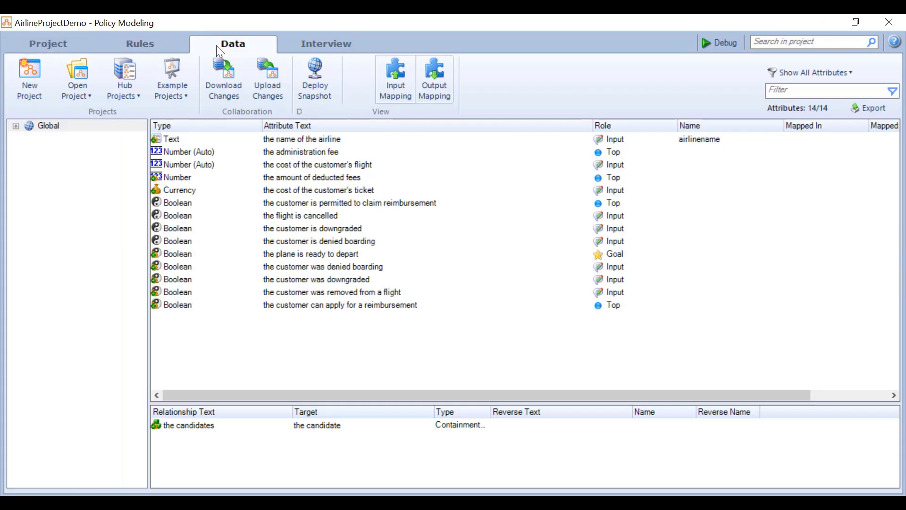
pyautogui.doubleClick(209, 258)
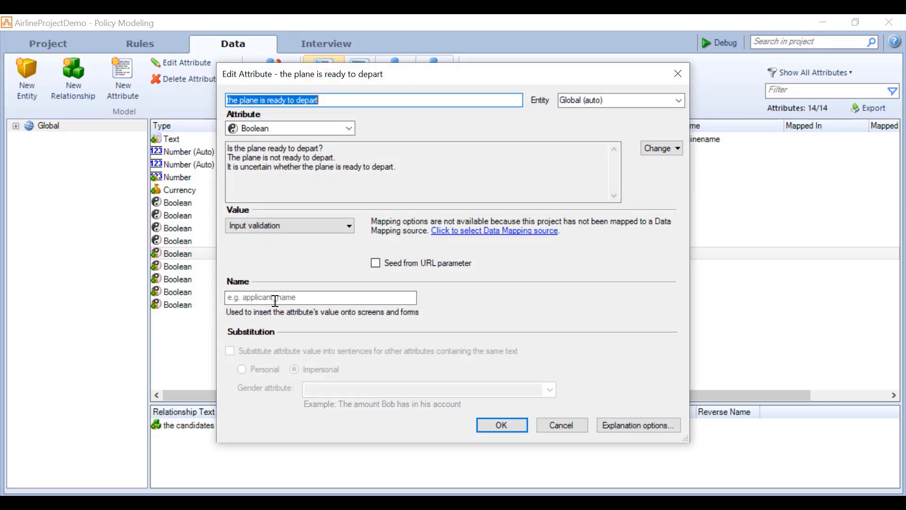
pyautogui.click(276, 298)
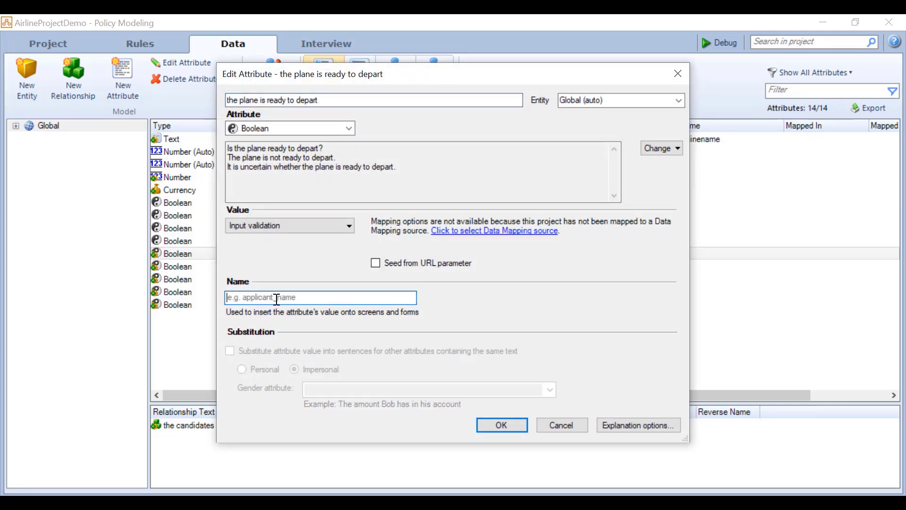
pyautogui.write('b')
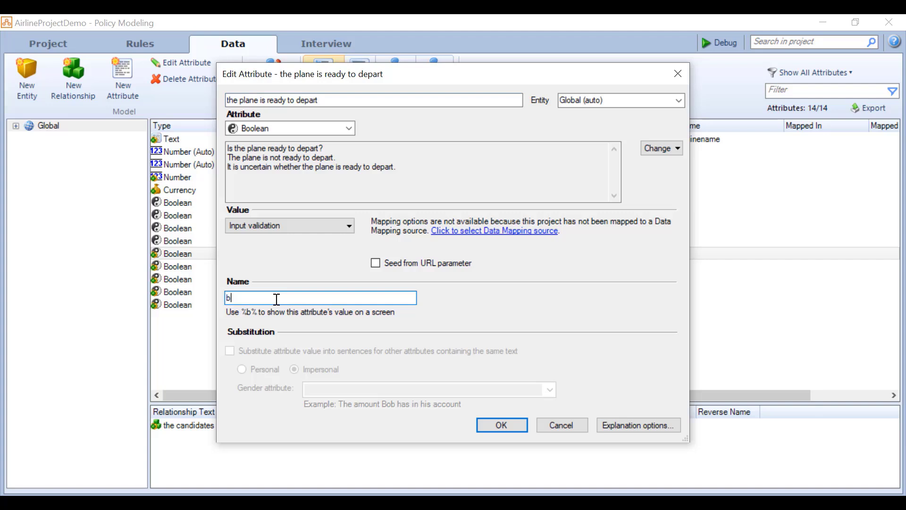
pyautogui.write('_re')
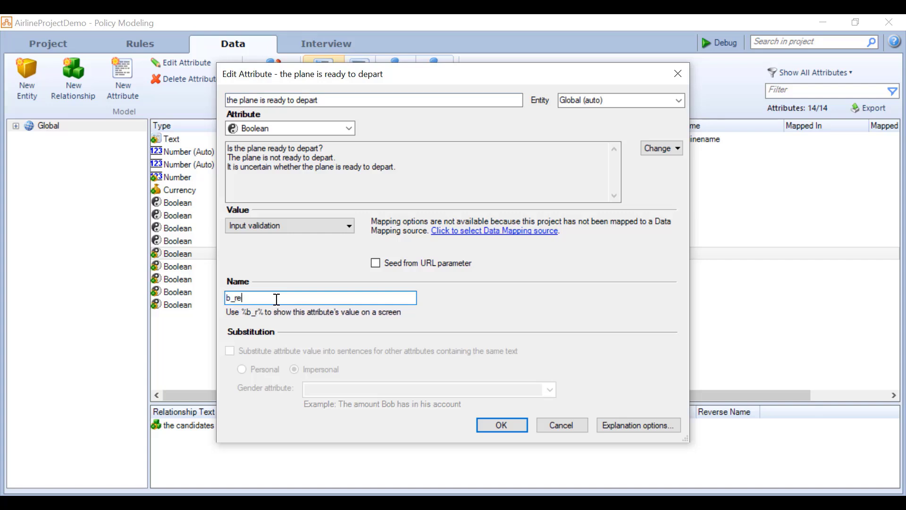
pyautogui.write('ady')
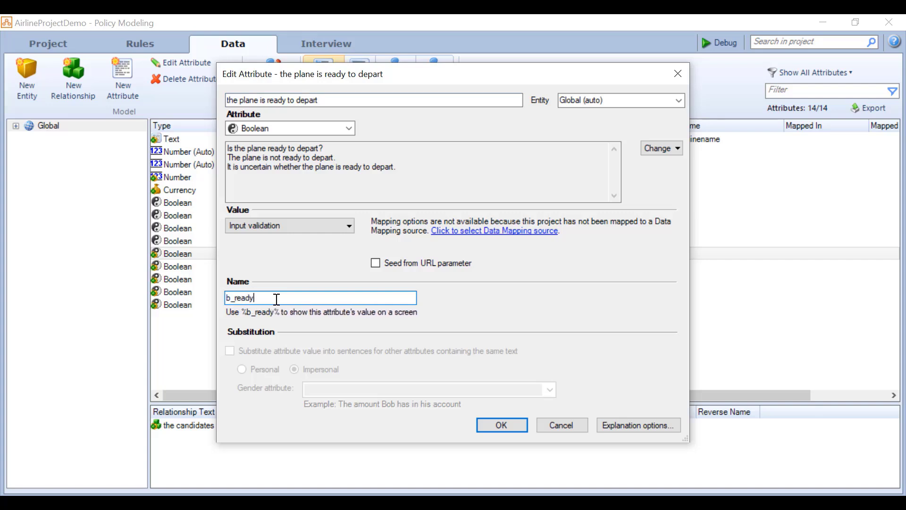
pyautogui.click(501, 427)
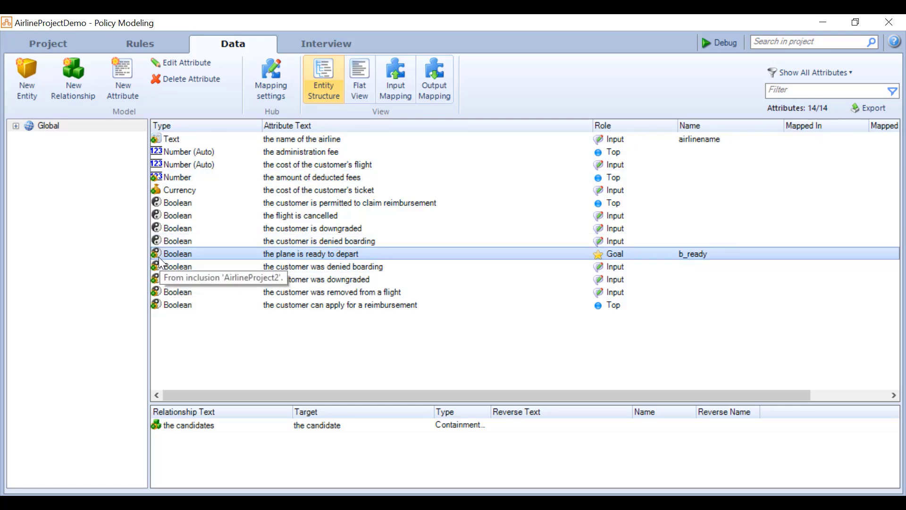
pyautogui.click(66, 47)
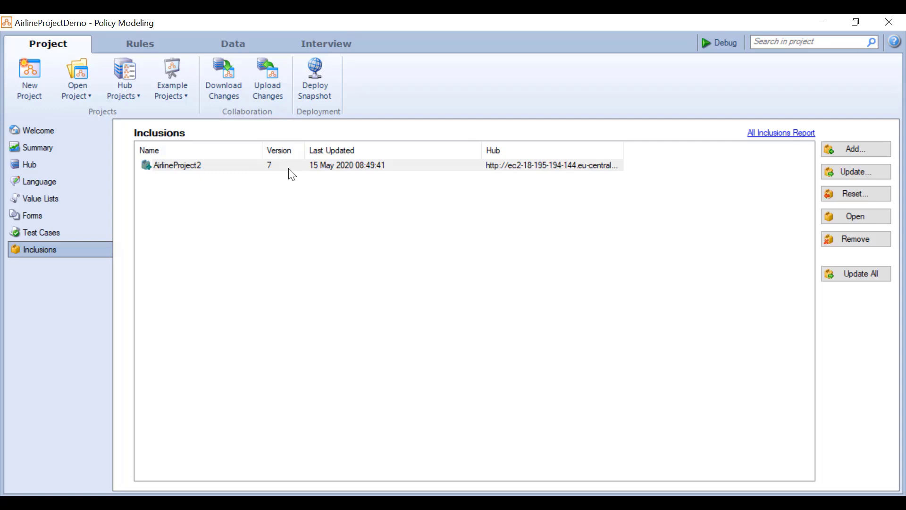
pyautogui.click(853, 195)
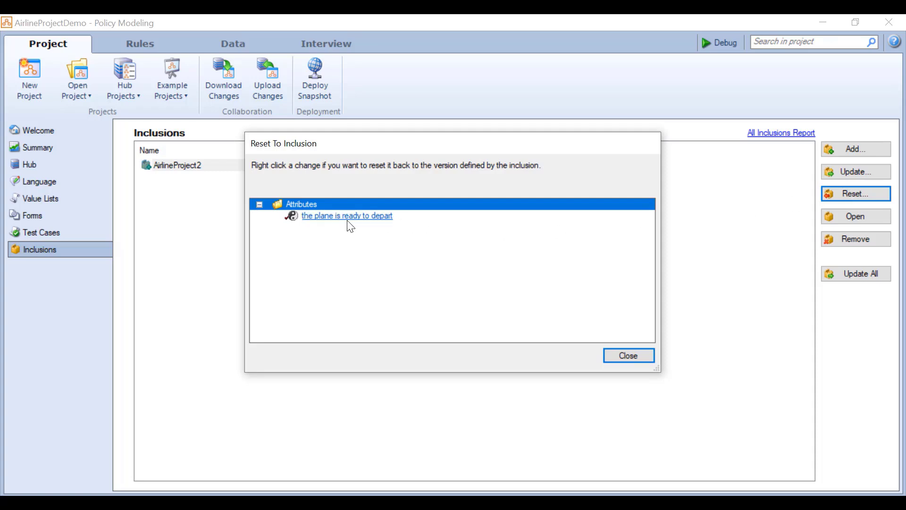
pyautogui.click(629, 358)
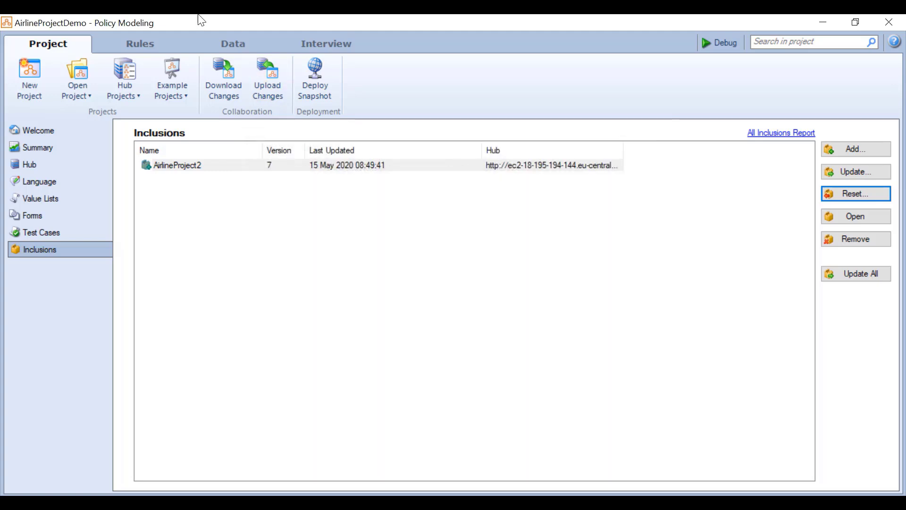
pyautogui.click(259, 44)
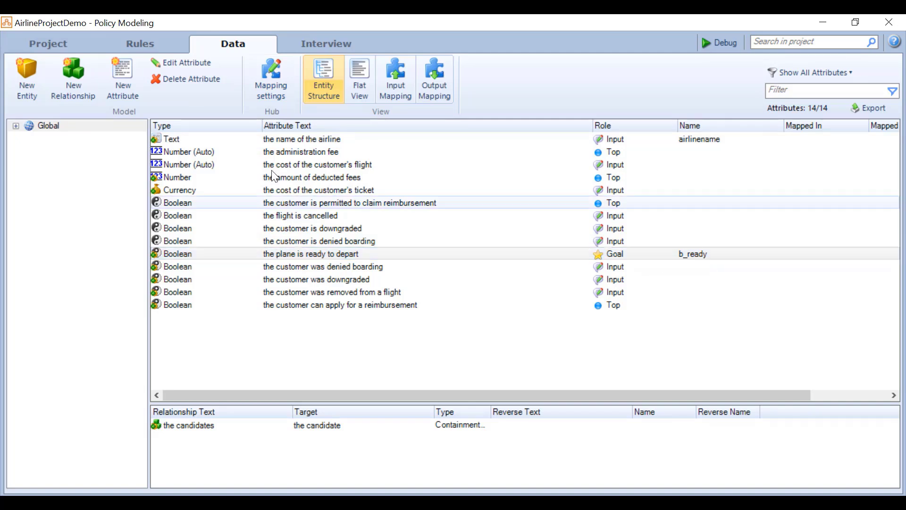
pyautogui.click(51, 44)
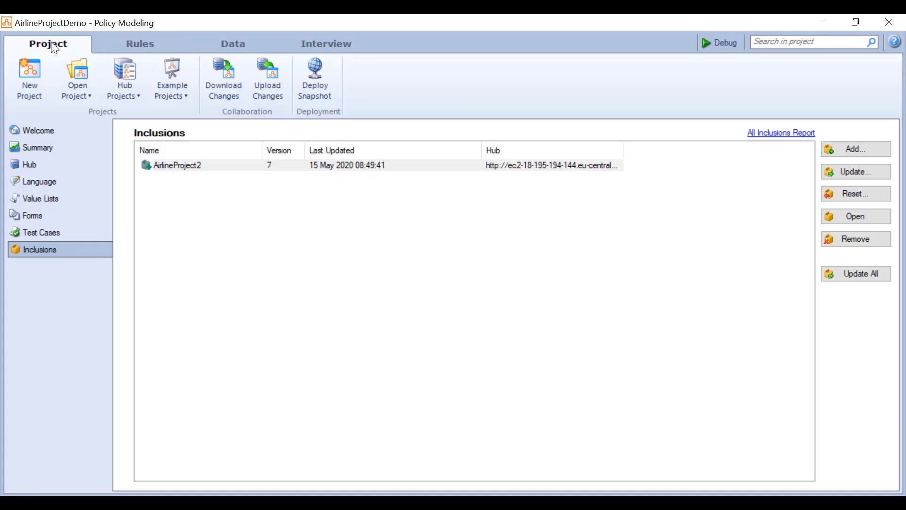
pyautogui.click(438, 166)
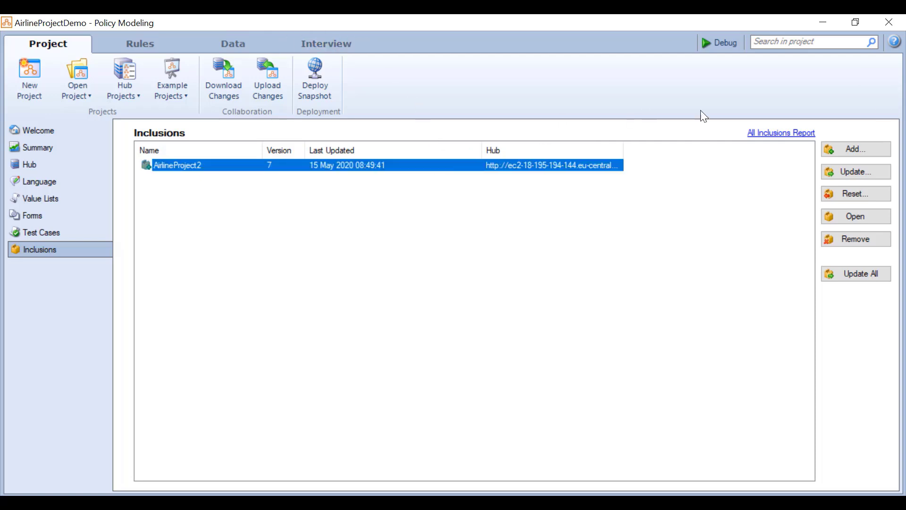
pyautogui.click(856, 217)
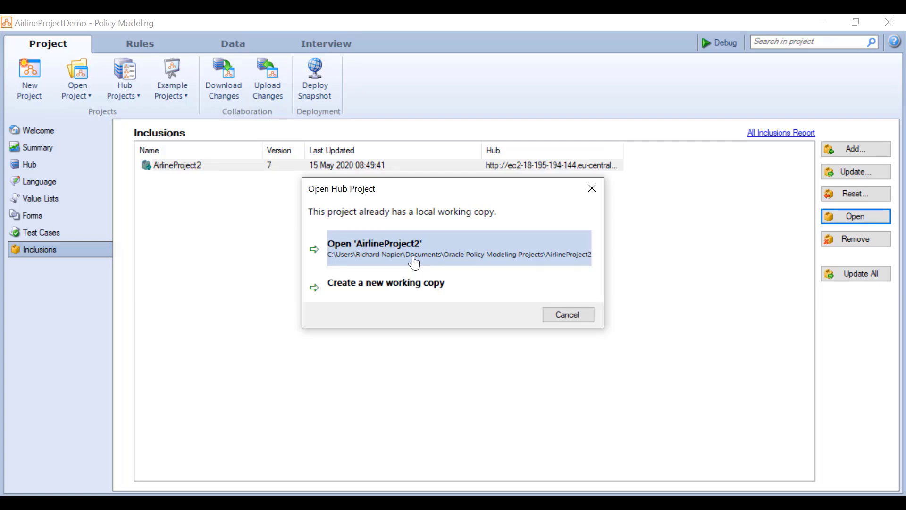
pyautogui.click(562, 314)
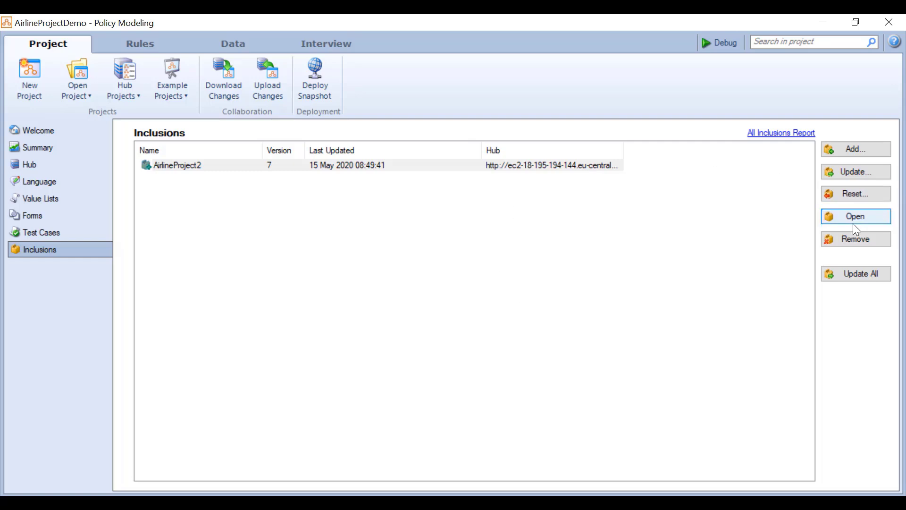
pyautogui.click(230, 44)
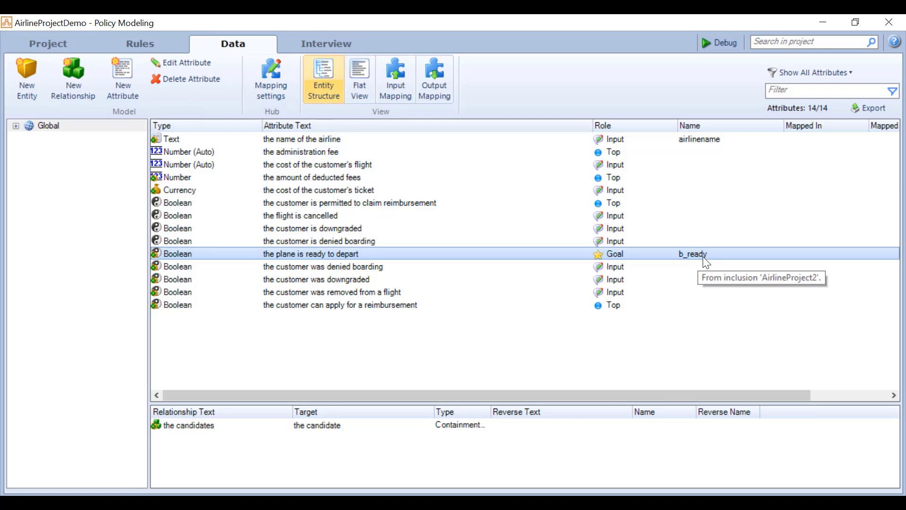
pyautogui.click(60, 41)
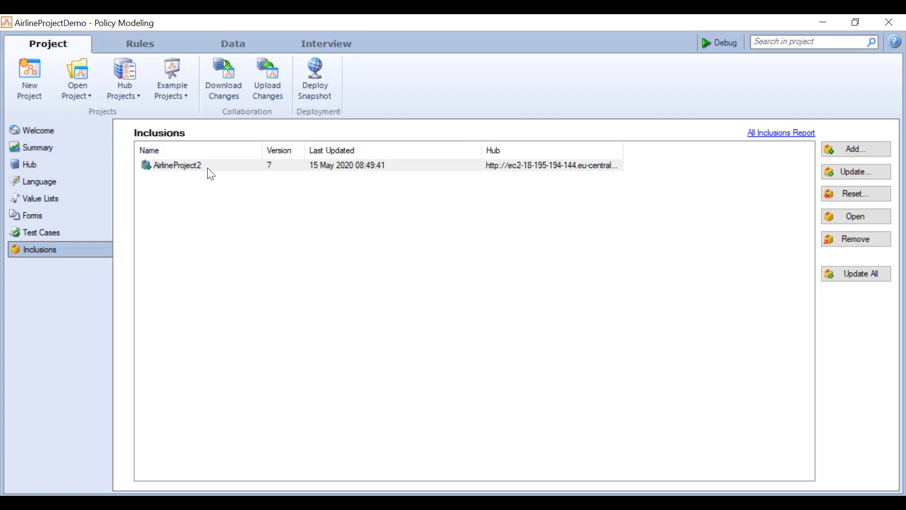
pyautogui.click(224, 45)
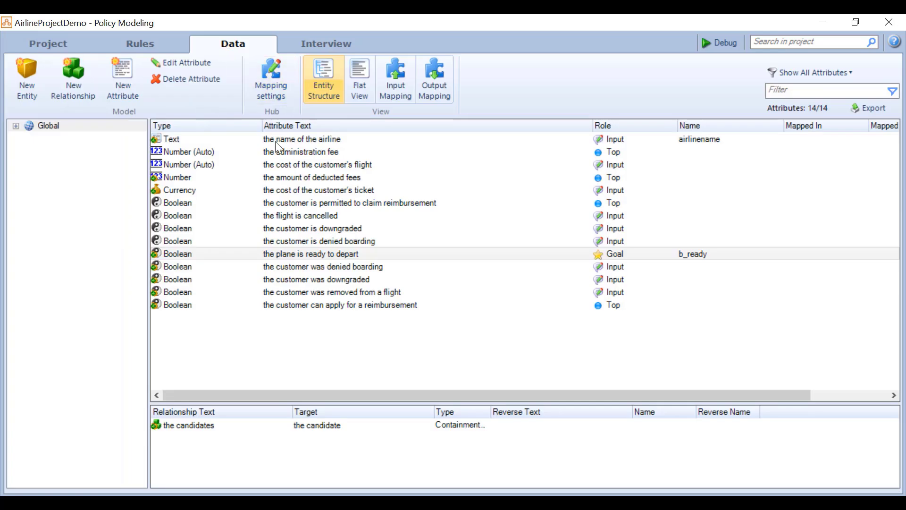
pyautogui.click(710, 254)
pyautogui.click(63, 46)
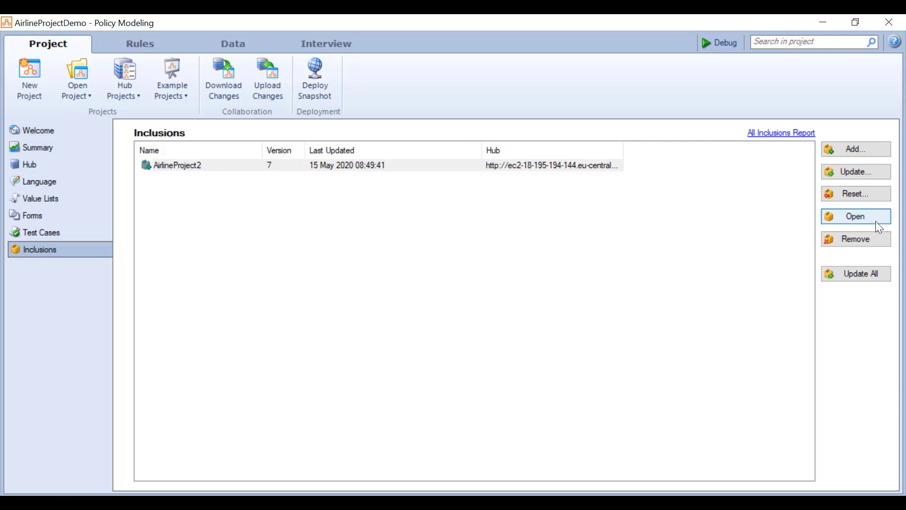
# - Remove the AirlineProject2 inclusion and check the six attributes that remain
pyautogui.click(224, 165)
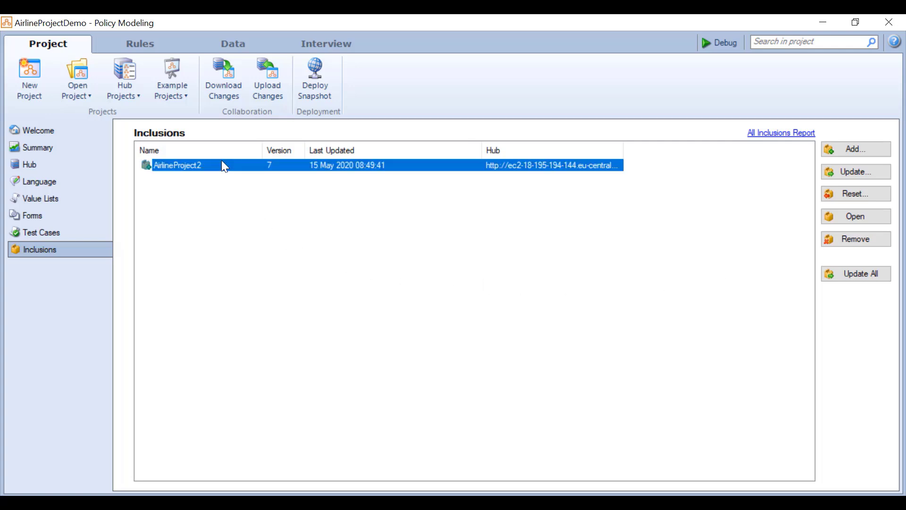
pyautogui.click(843, 239)
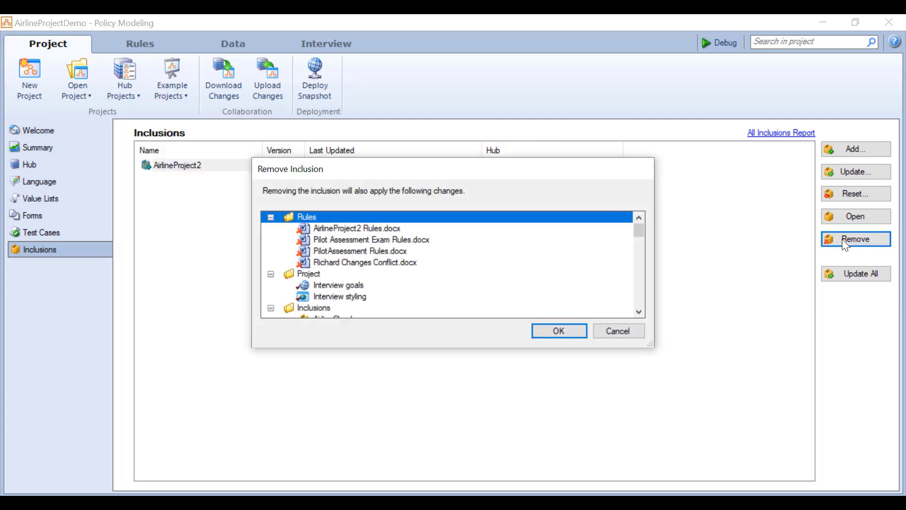
pyautogui.click(570, 334)
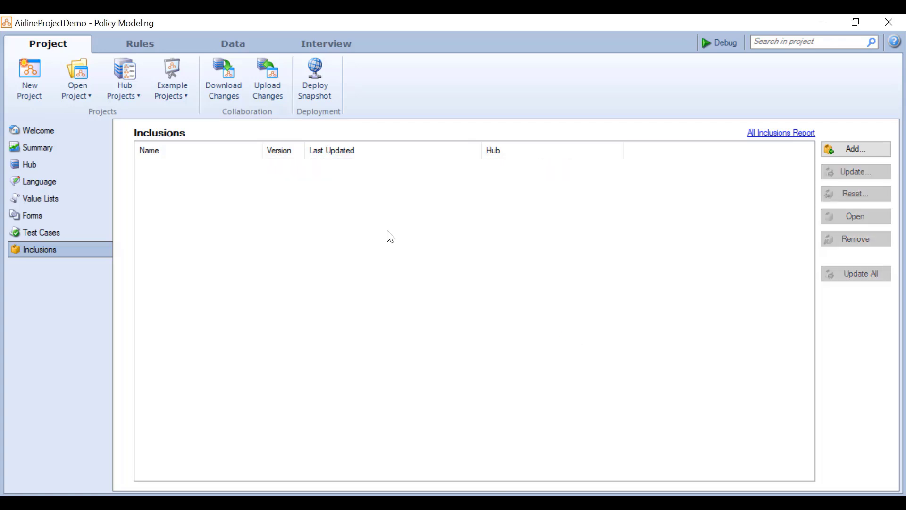
pyautogui.click(237, 42)
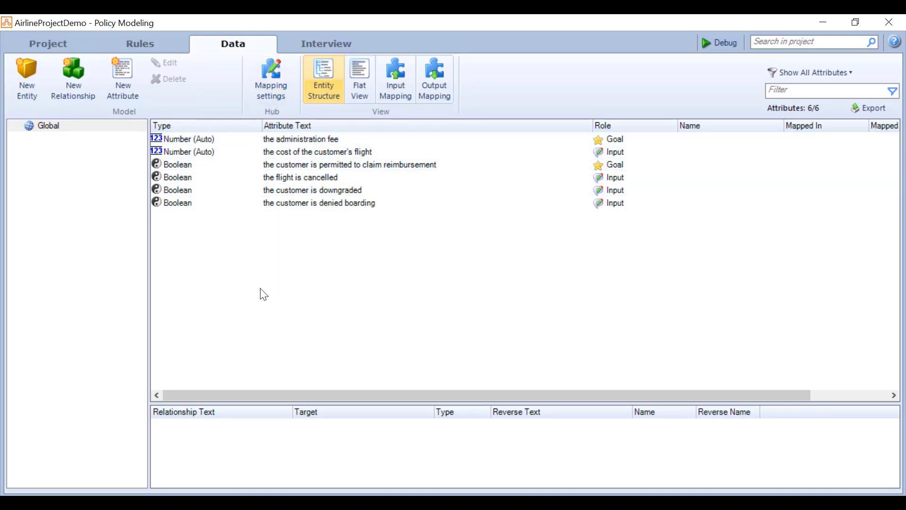
pyautogui.click(330, 42)
pyautogui.click(234, 47)
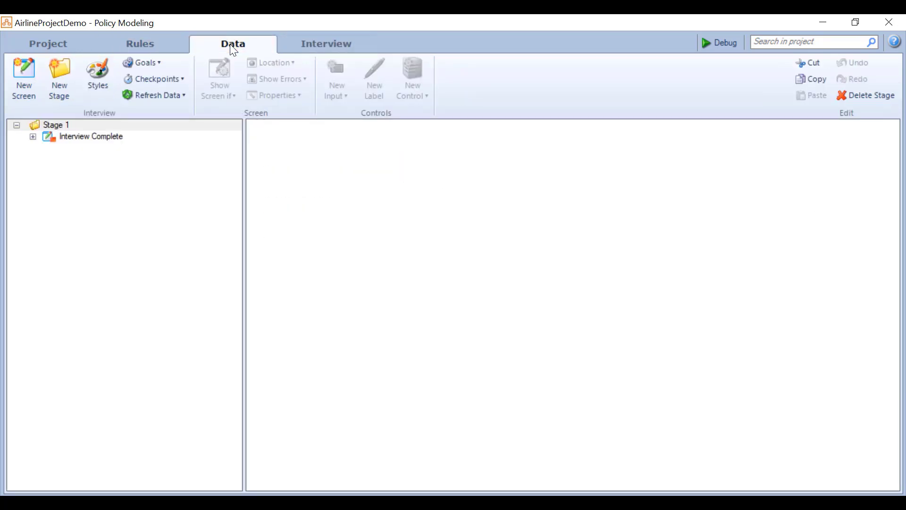
pyautogui.click(140, 45)
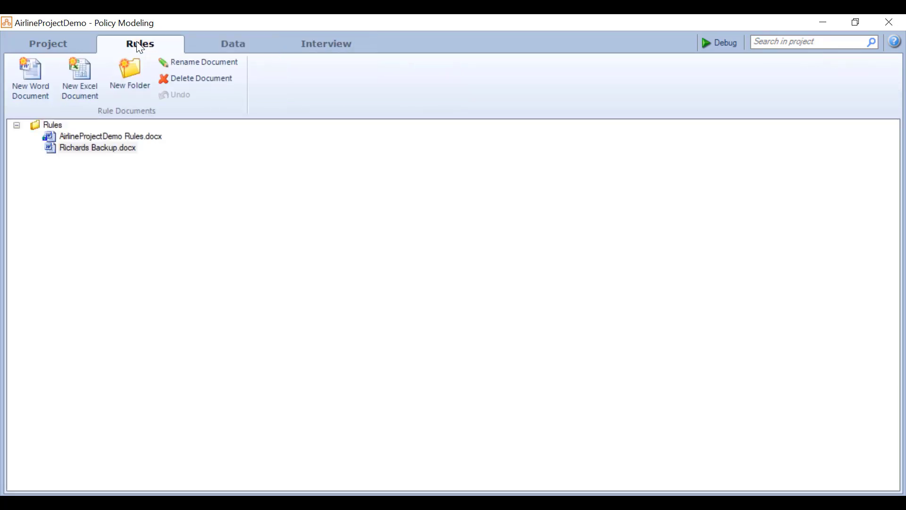
pyautogui.click(73, 43)
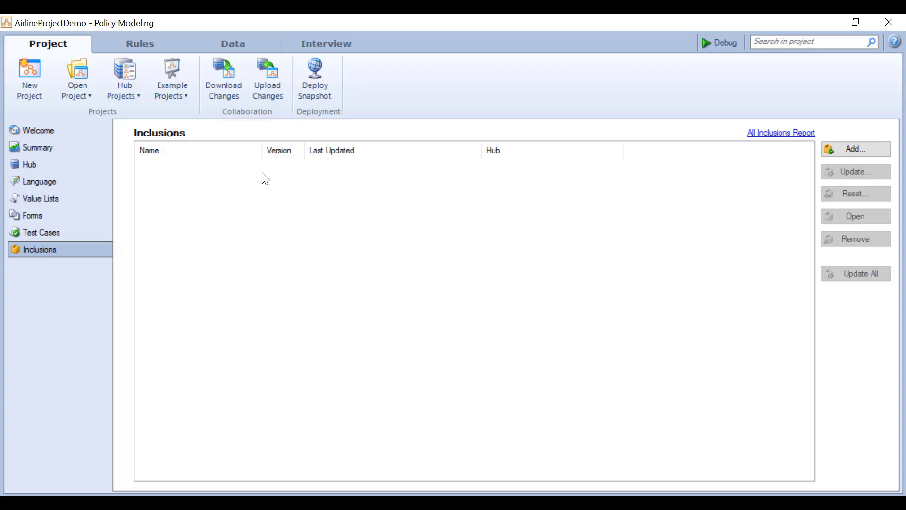
pyautogui.click(135, 45)
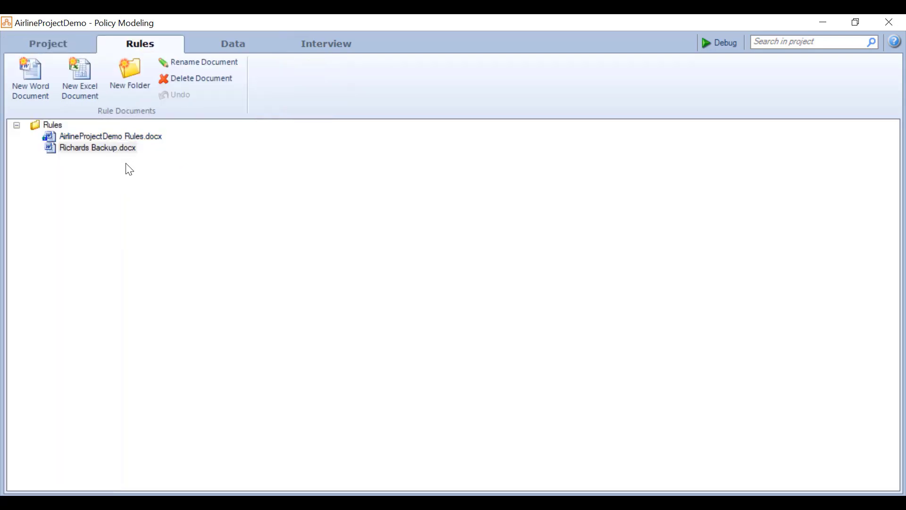
pyautogui.click(48, 44)
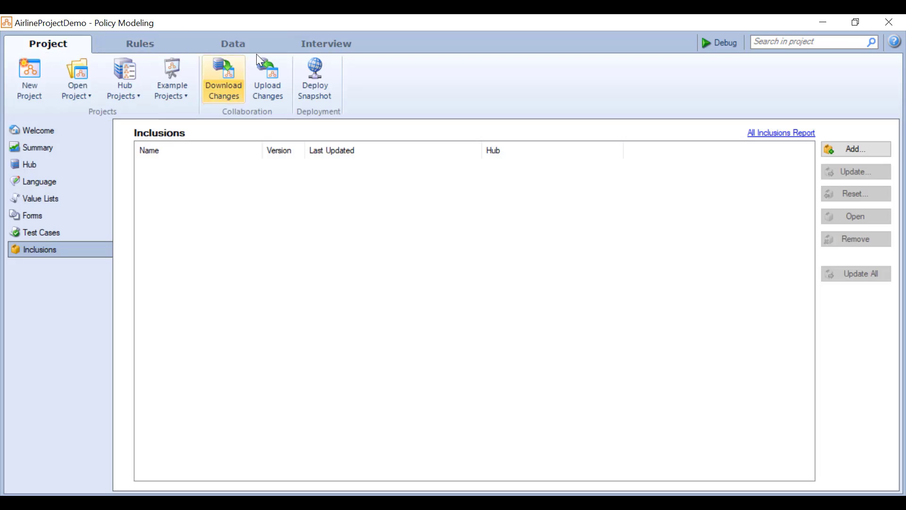